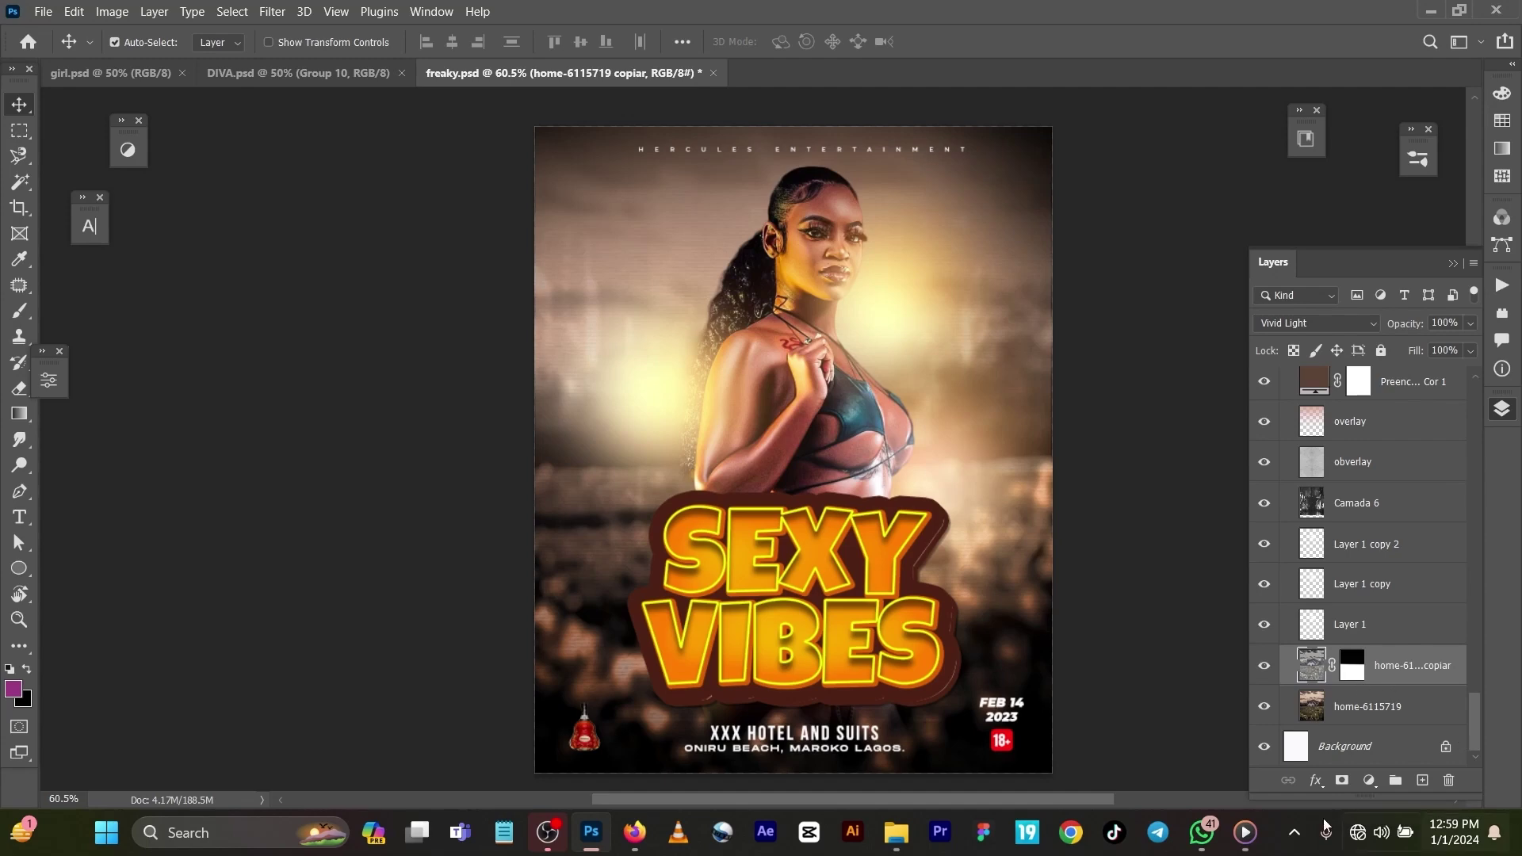
# Zoom out the SEXY VIBES flyer and bring up the YouTube channel's Videos page in Firefox.
pyautogui.scroll(-3, 519, 618)
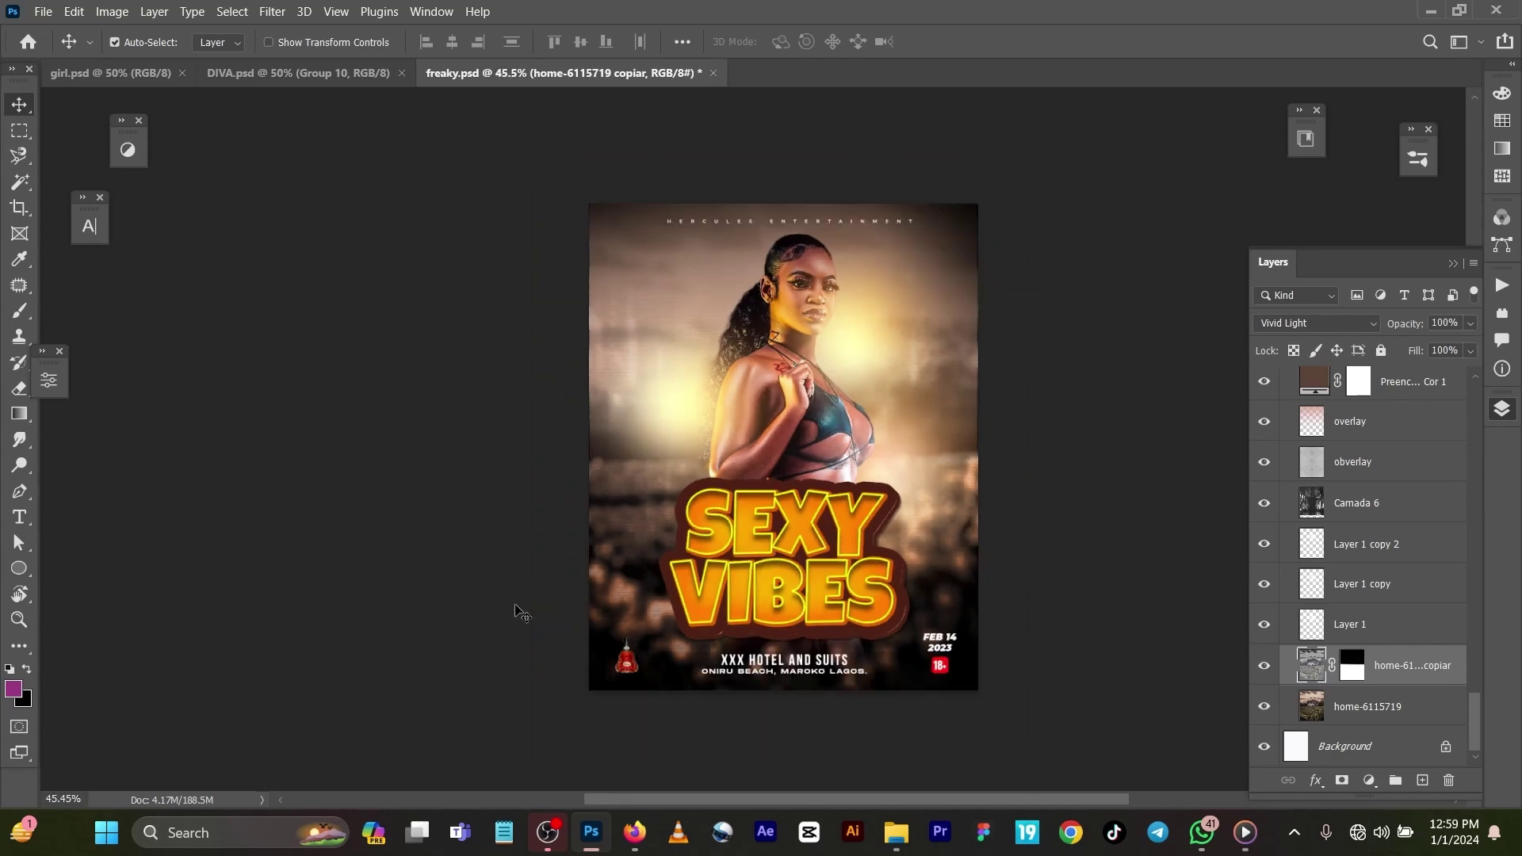
pyautogui.click(635, 832)
# Scroll through the channel's flyer tutorials such as Ladies Night, Old Skool Vibes and Friday Vibes.
pyautogui.moveTo(650, 682)
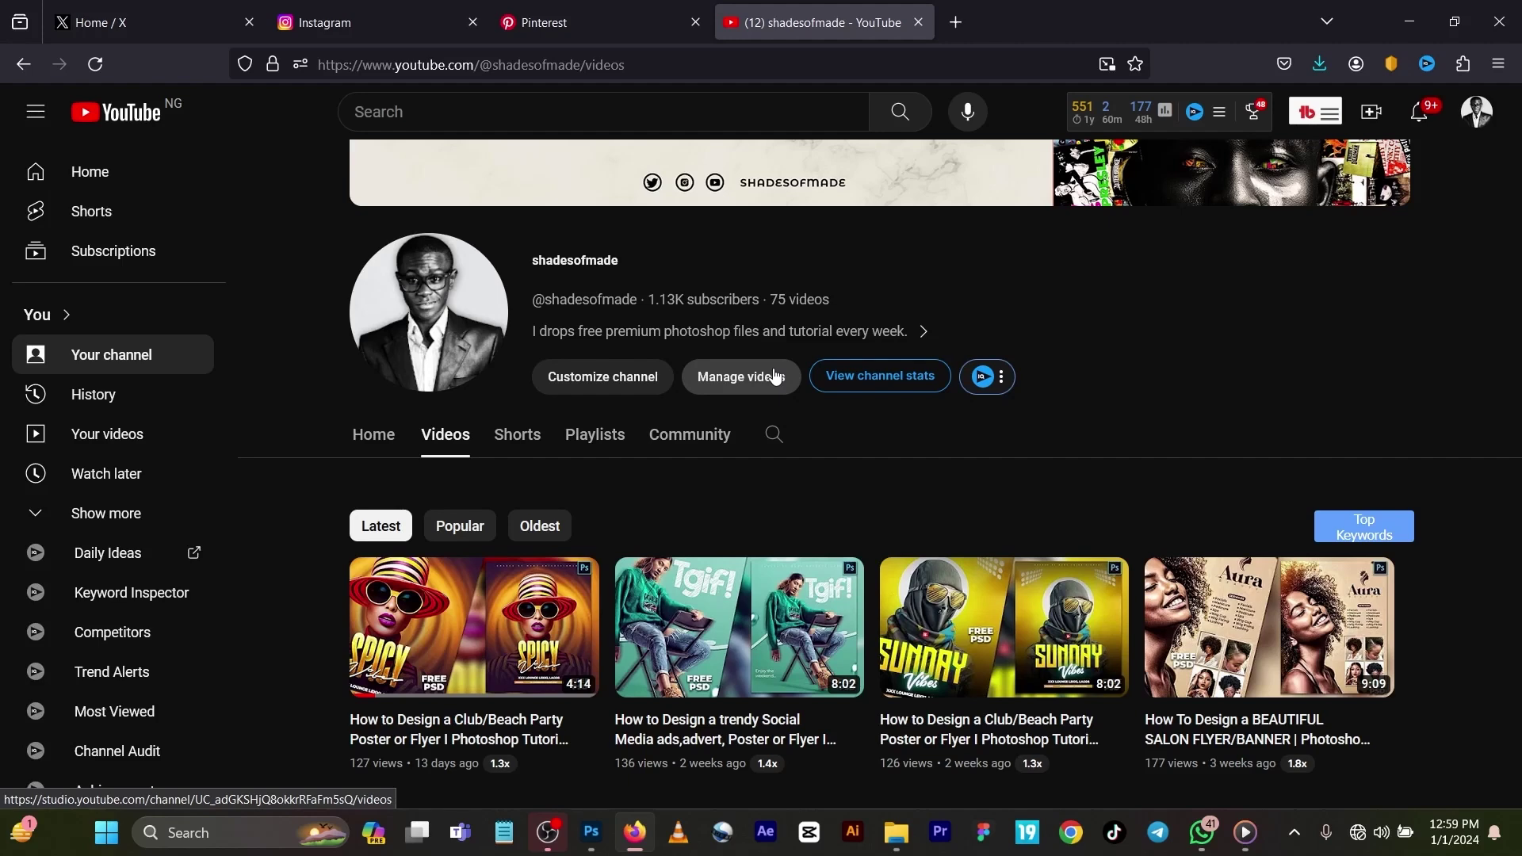
pyautogui.scroll(-5, 805, 356)
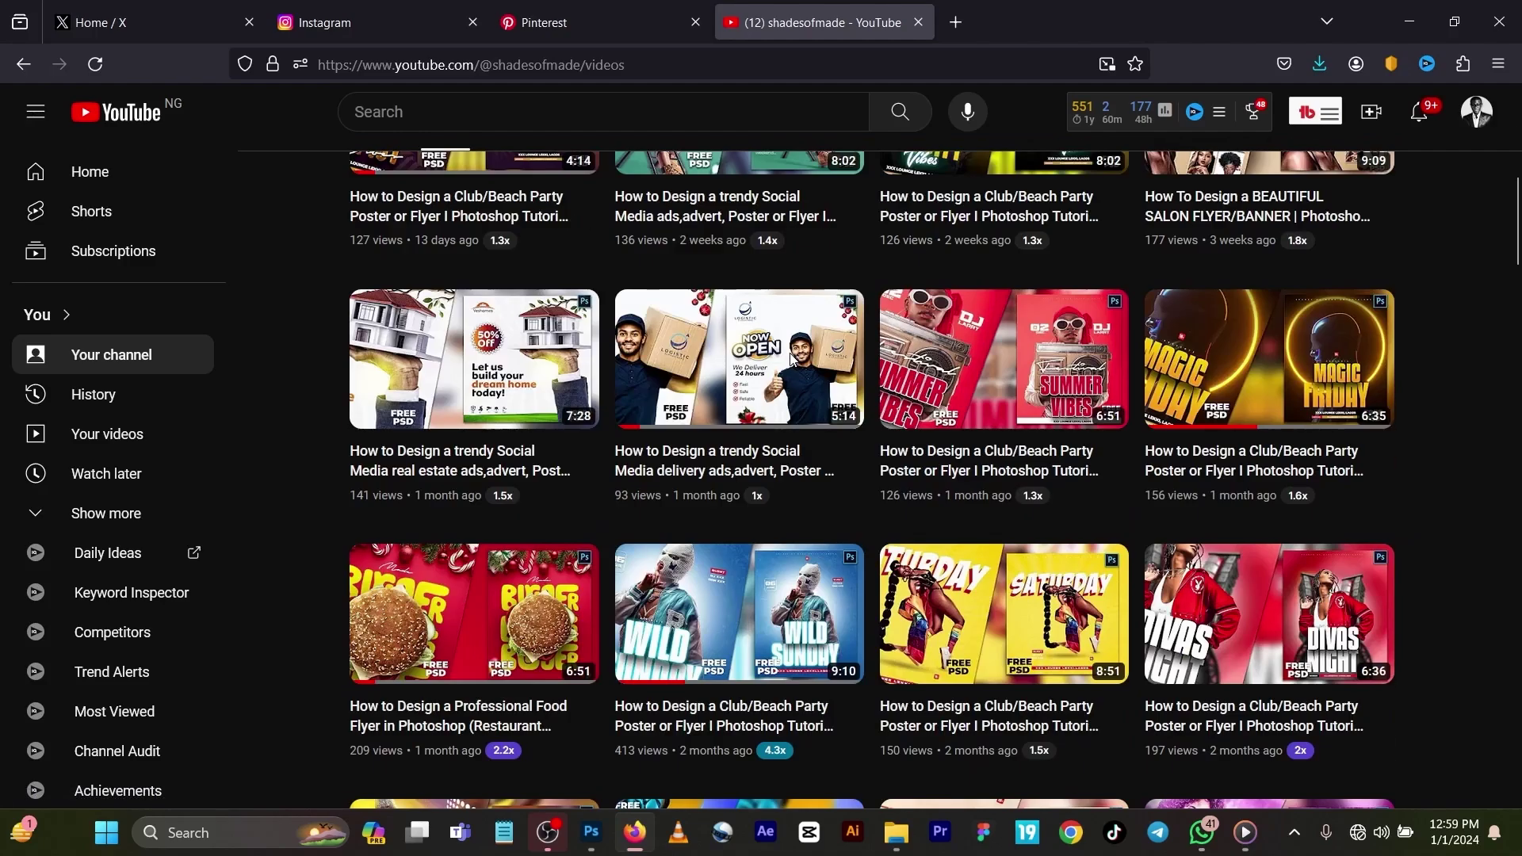
pyautogui.scroll(-7, 825, 483)
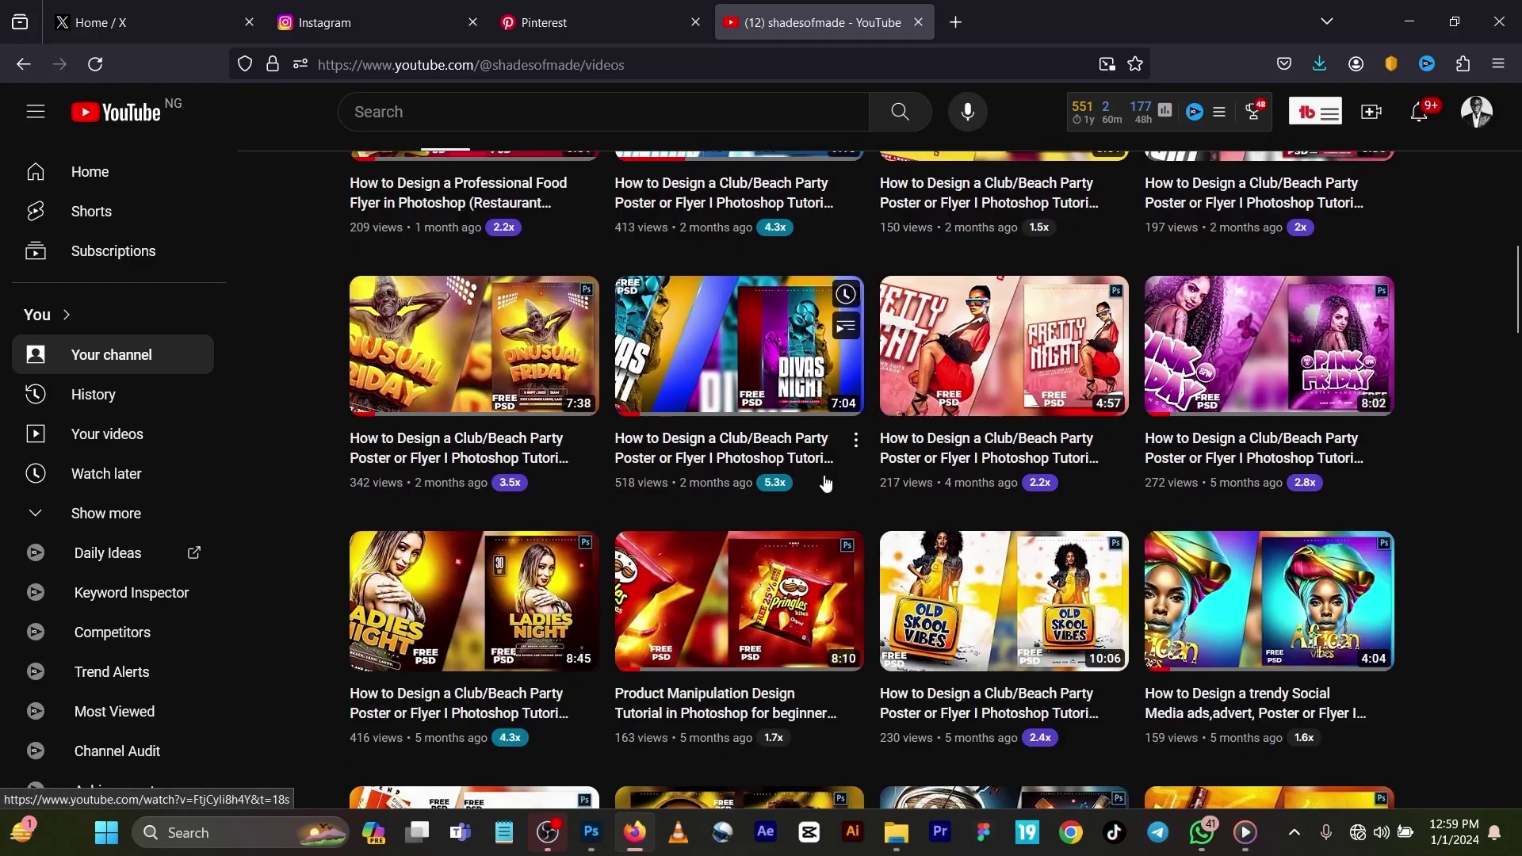
pyautogui.scroll(-3, 864, 475)
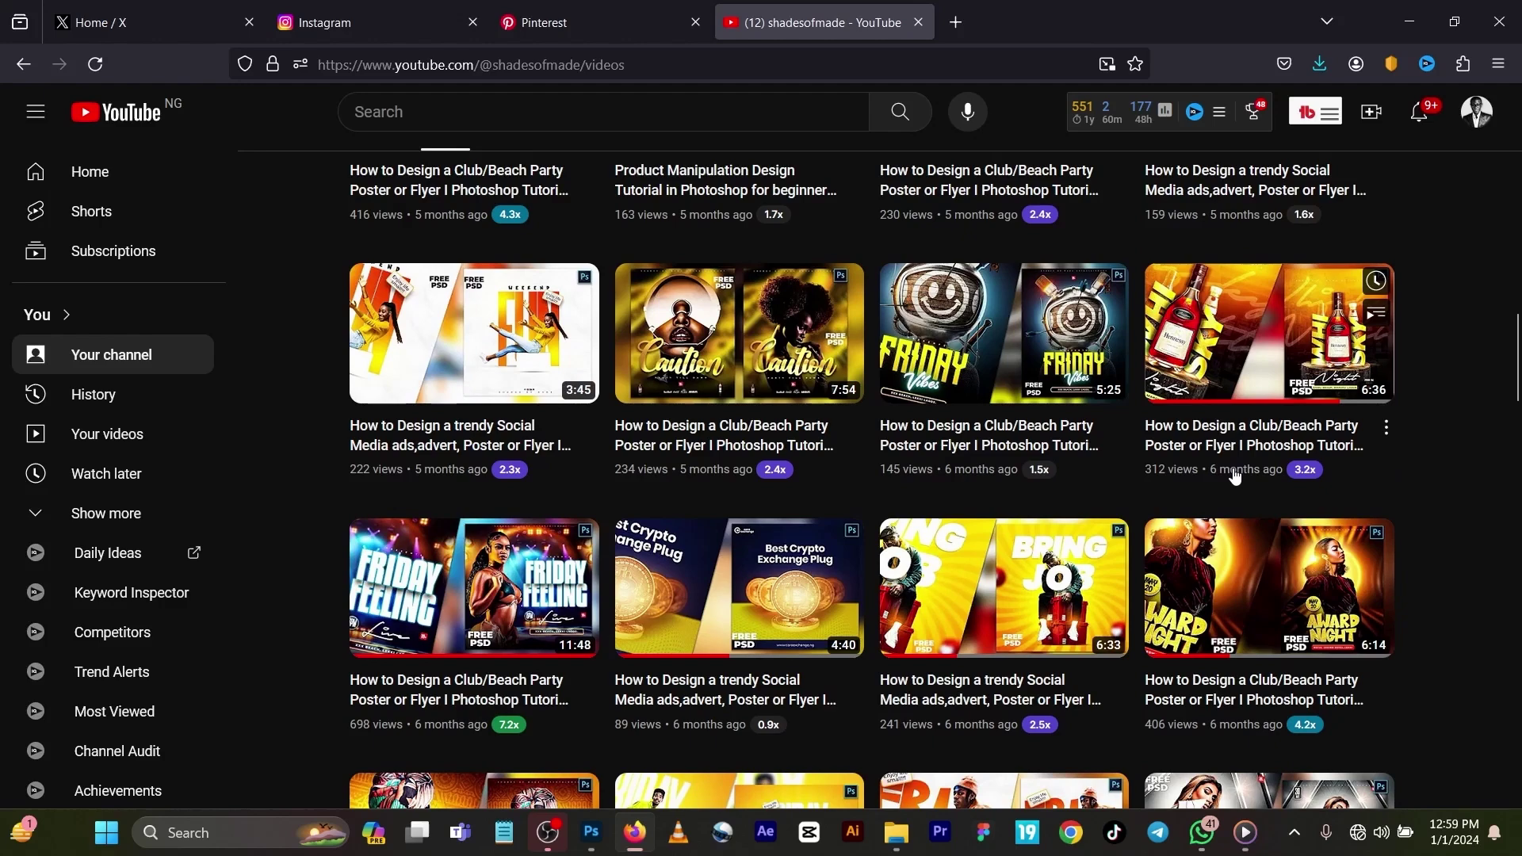
pyautogui.scroll(-3, 1098, 443)
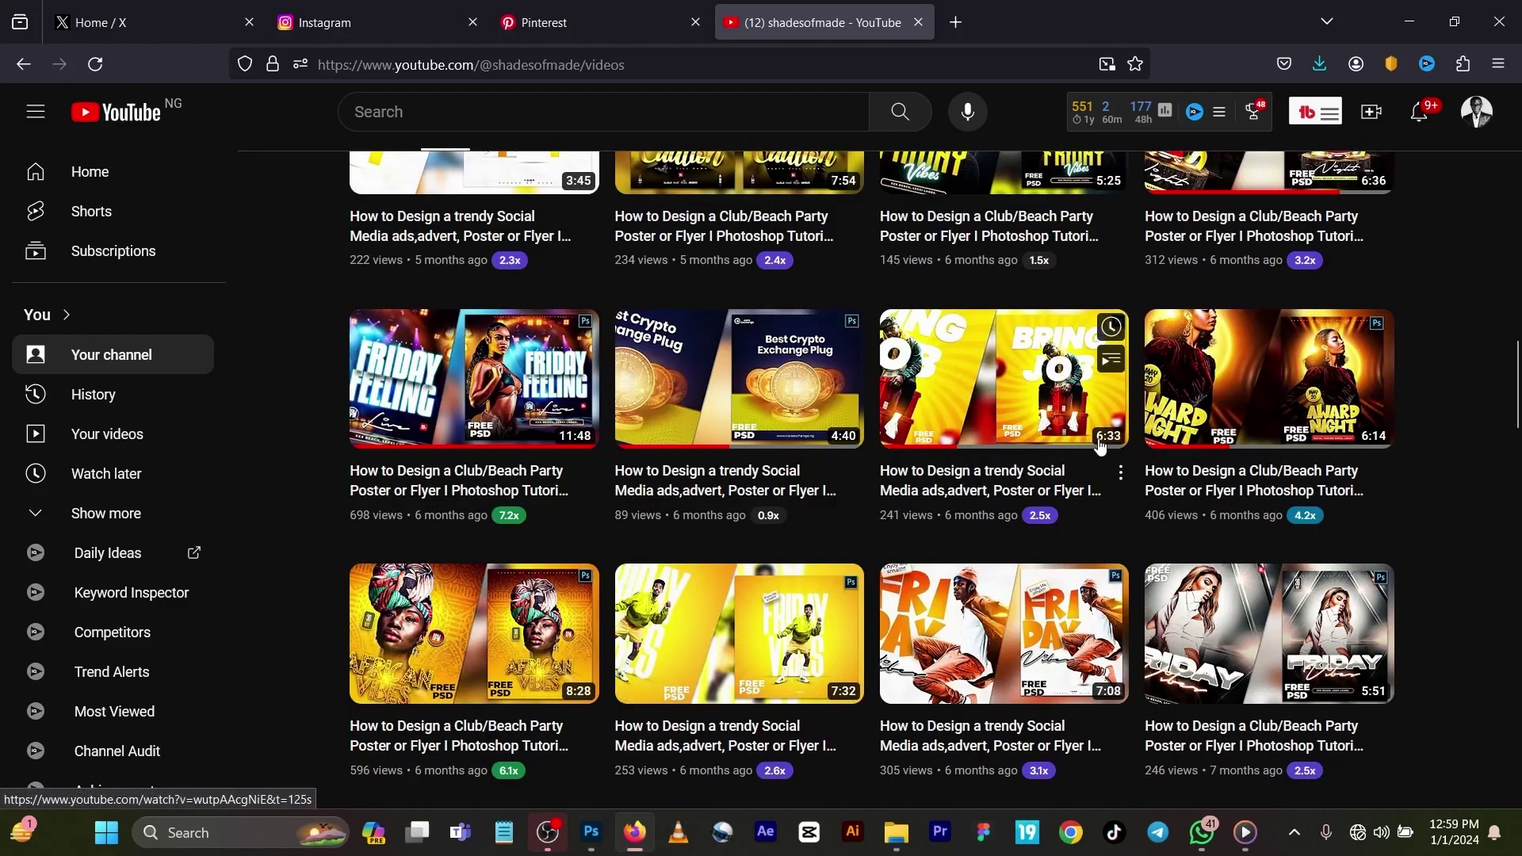
pyautogui.scroll(6, 1100, 445)
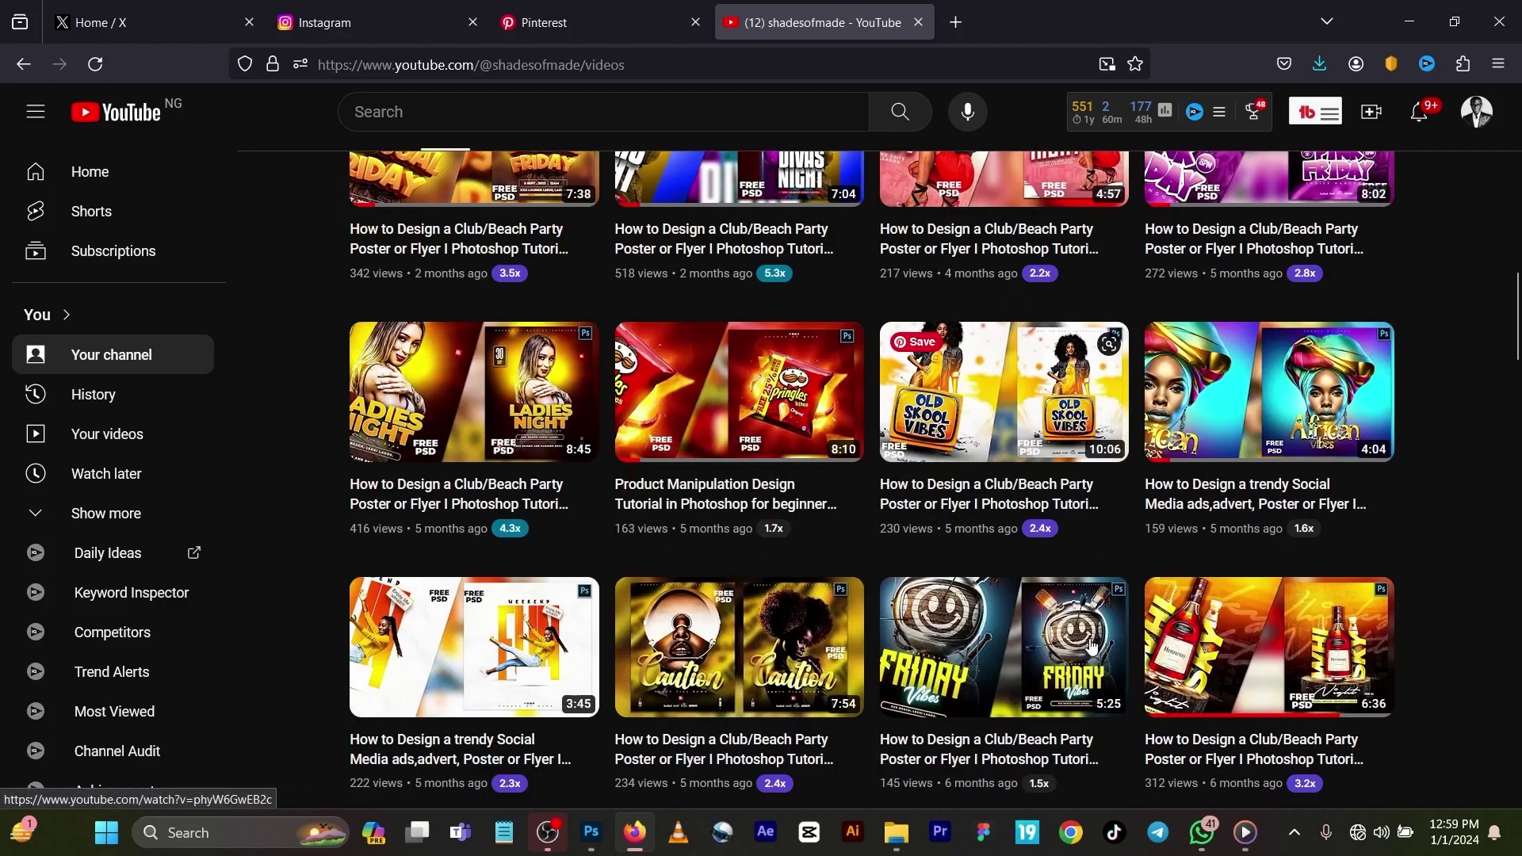
pyautogui.click(589, 831)
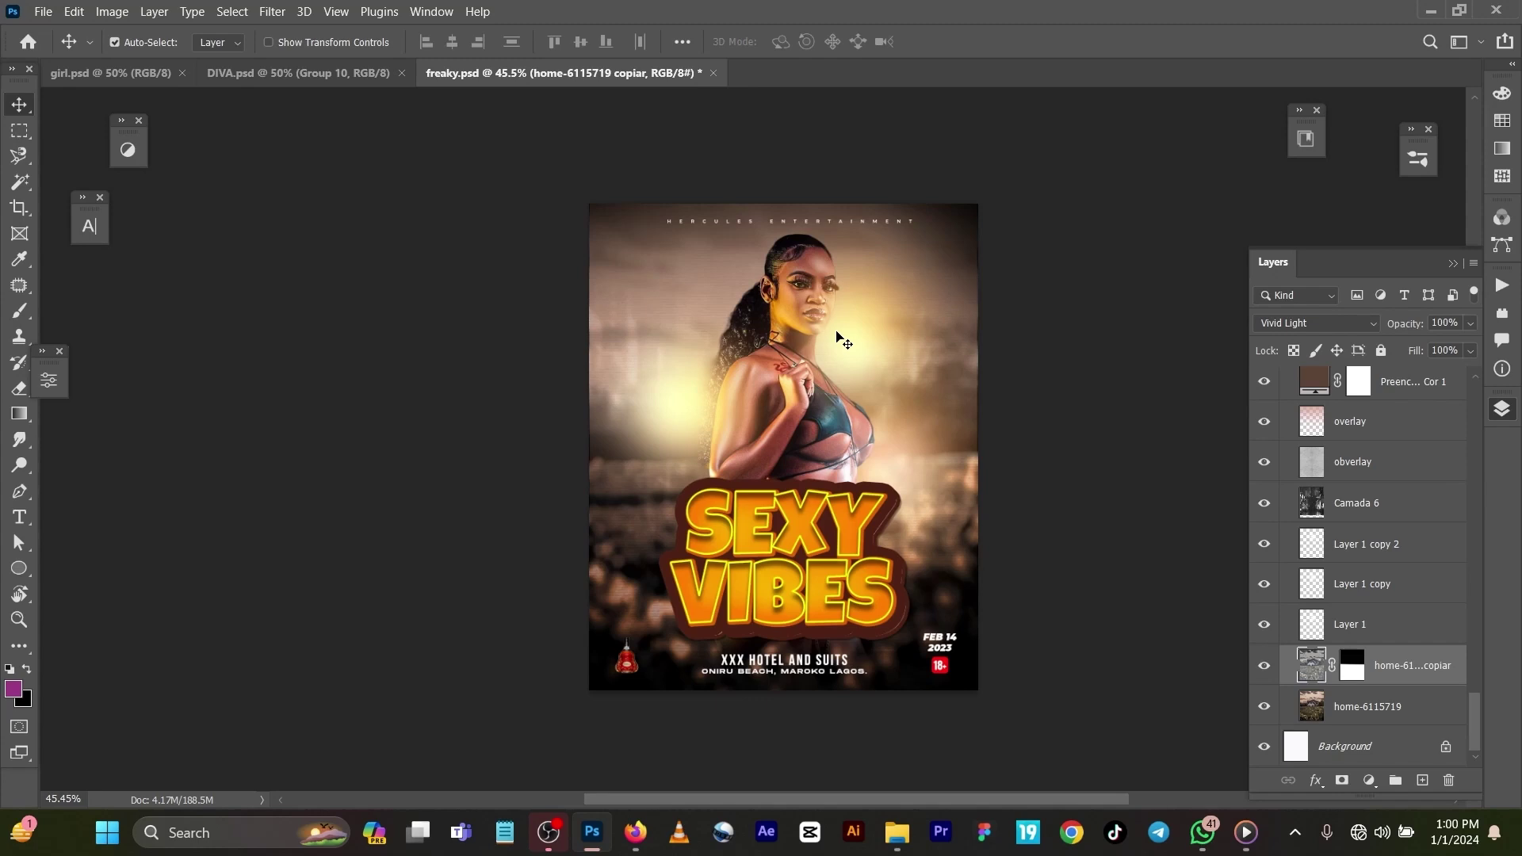
# Create a blank 1080×1350 px document, then return to freaky.psd with the home-6115719 layer selected.
pyautogui.press('ctrl')
pyautogui.hotkey('ctrl', 'n')
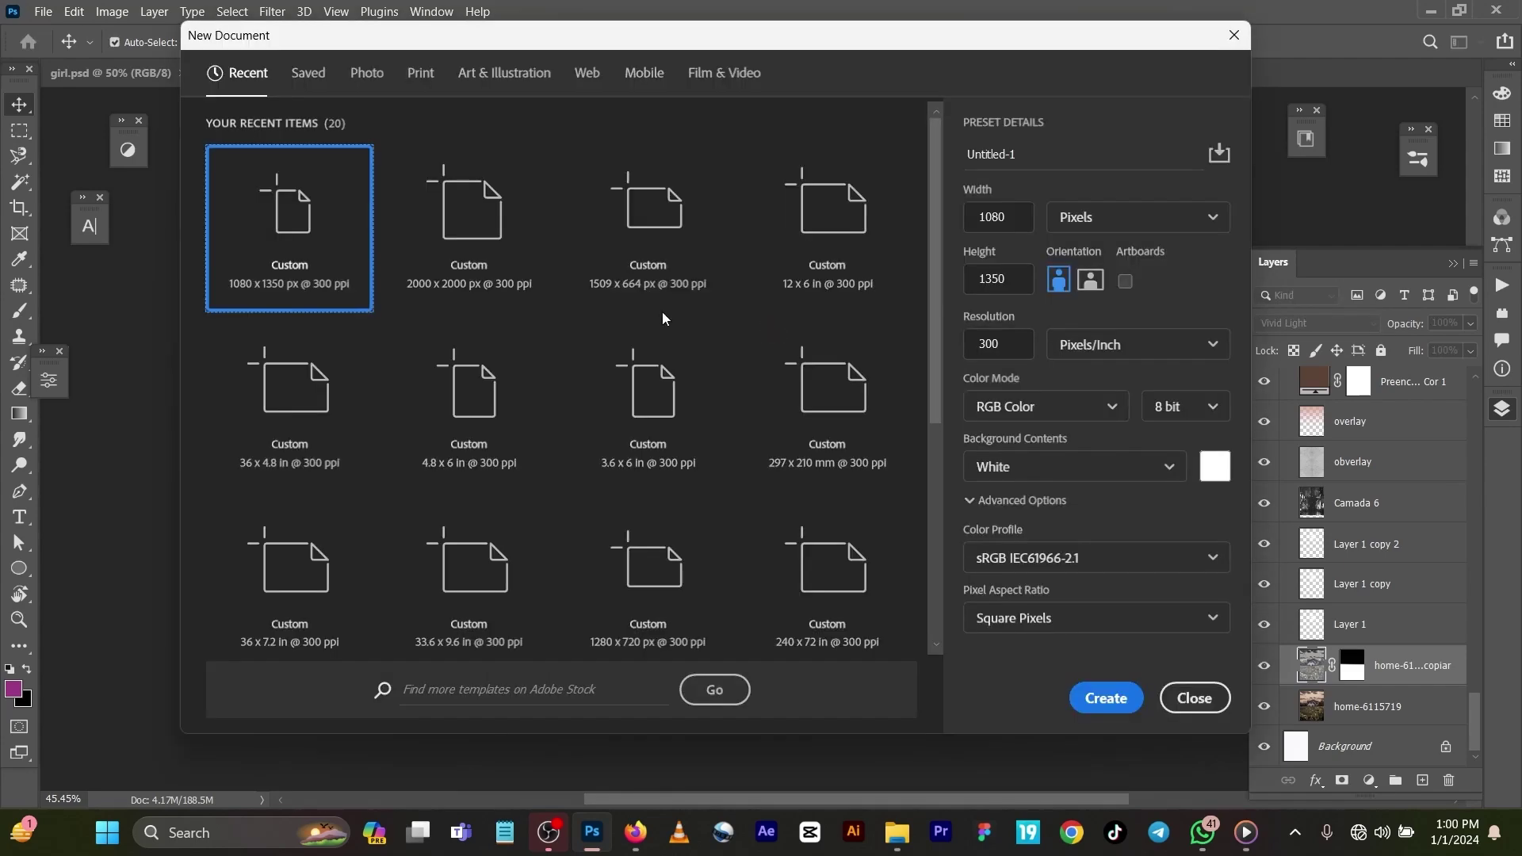
pyautogui.click(1101, 698)
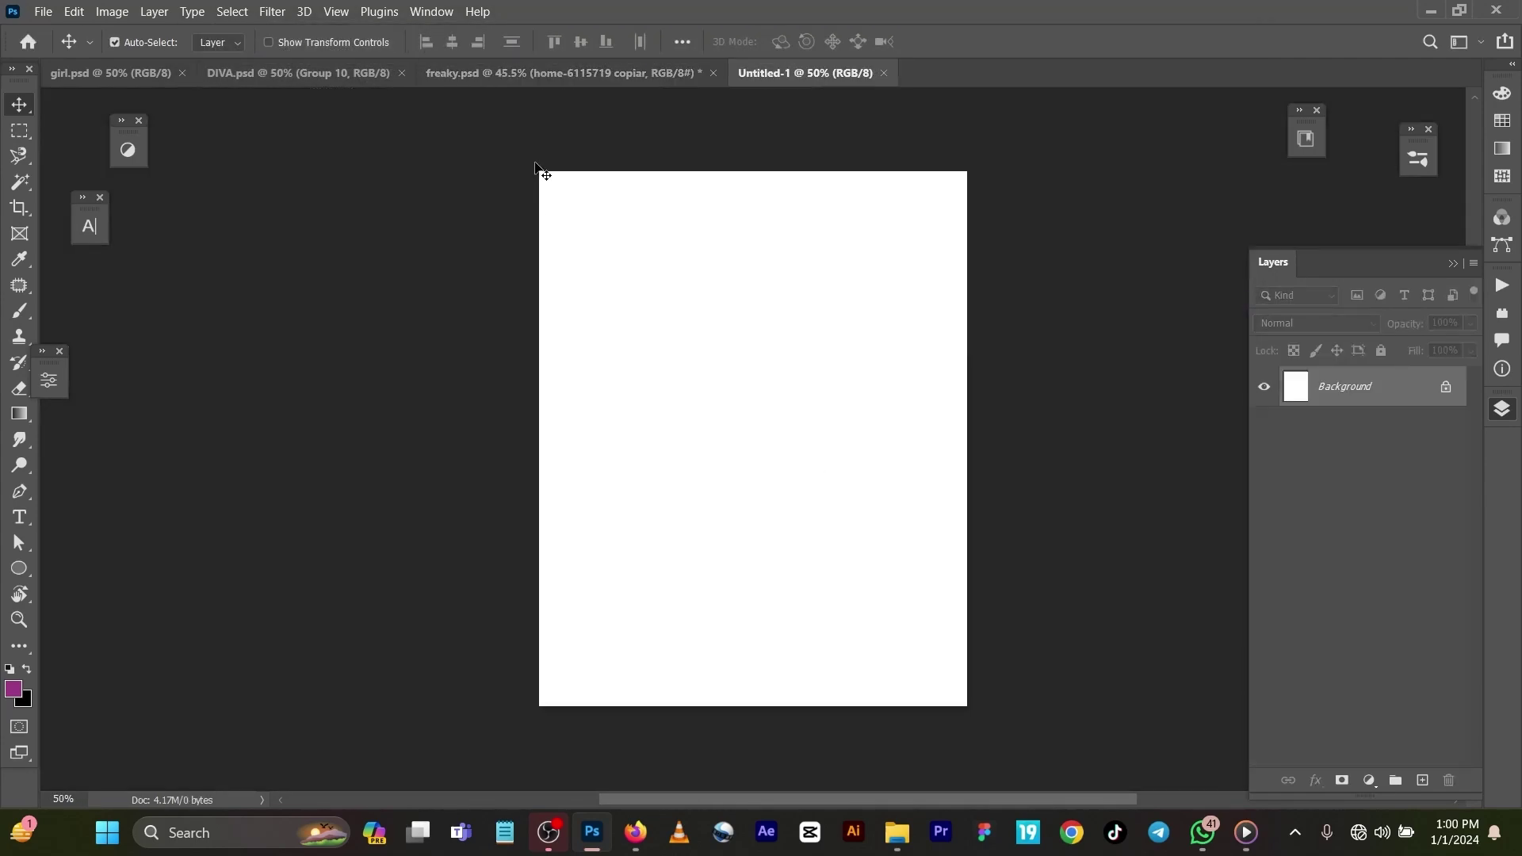
pyautogui.click(563, 73)
pyautogui.click(1404, 718)
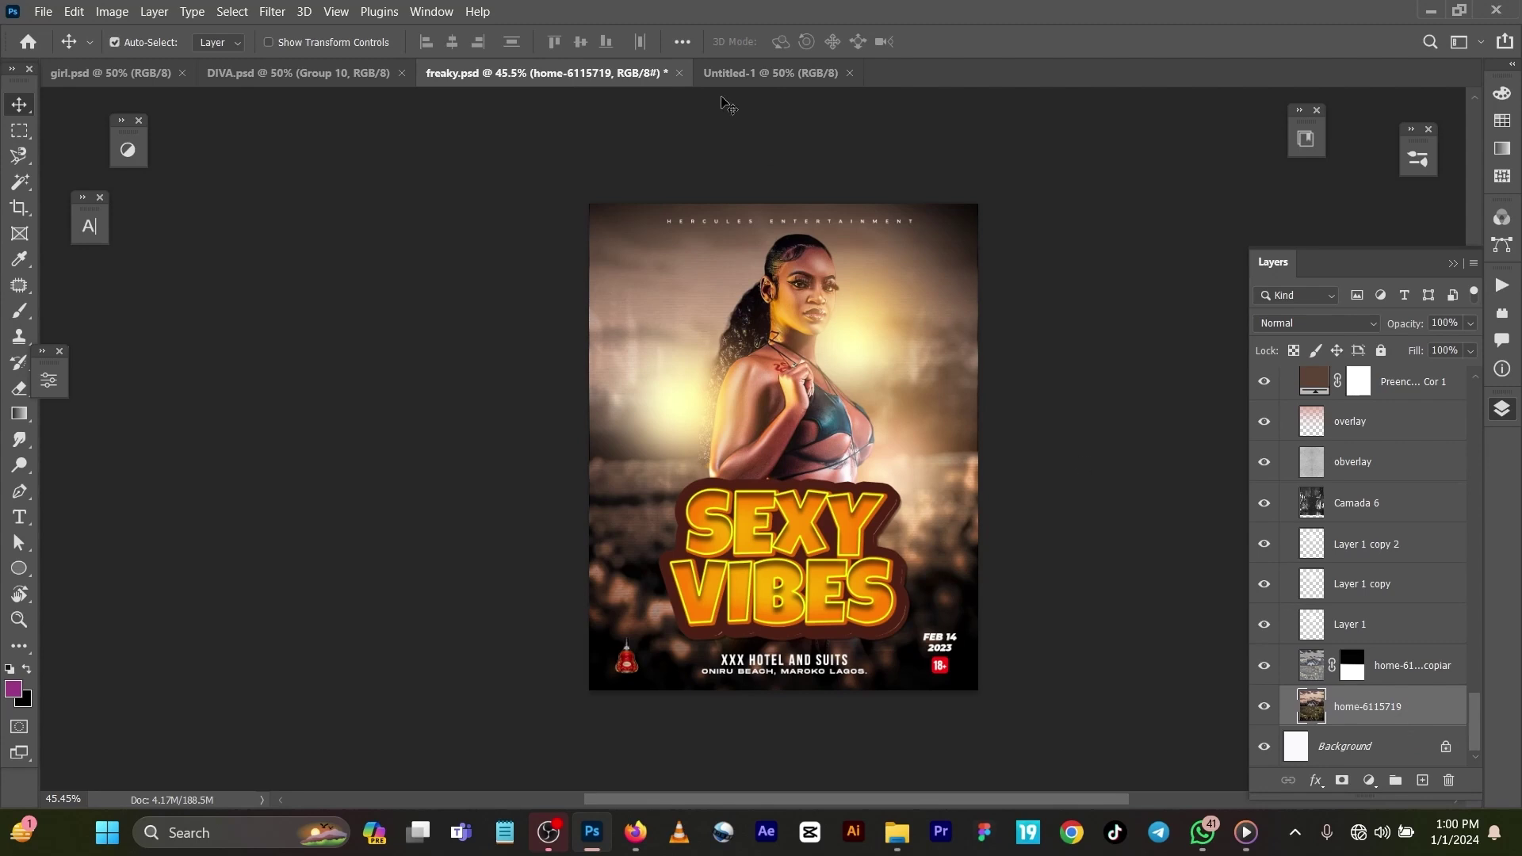
# Copy the blurred home-6115719 photo into Untitled-1 and position it, applying no further blur.
pyautogui.moveTo(728, 103); pyautogui.dragTo(747, 86)
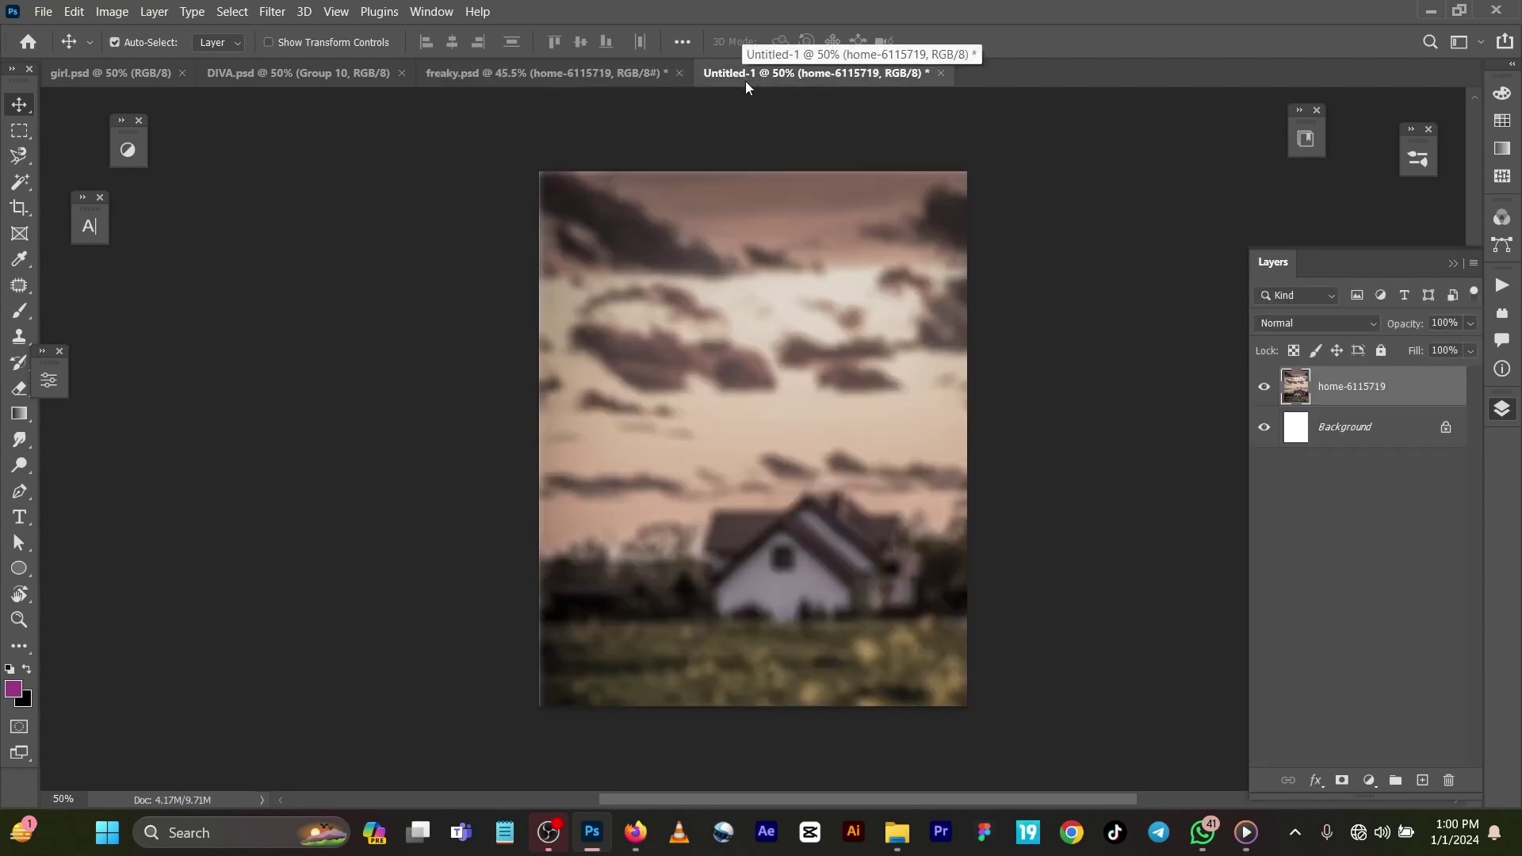
pyautogui.moveTo(751, 446); pyautogui.dragTo(739, 438)
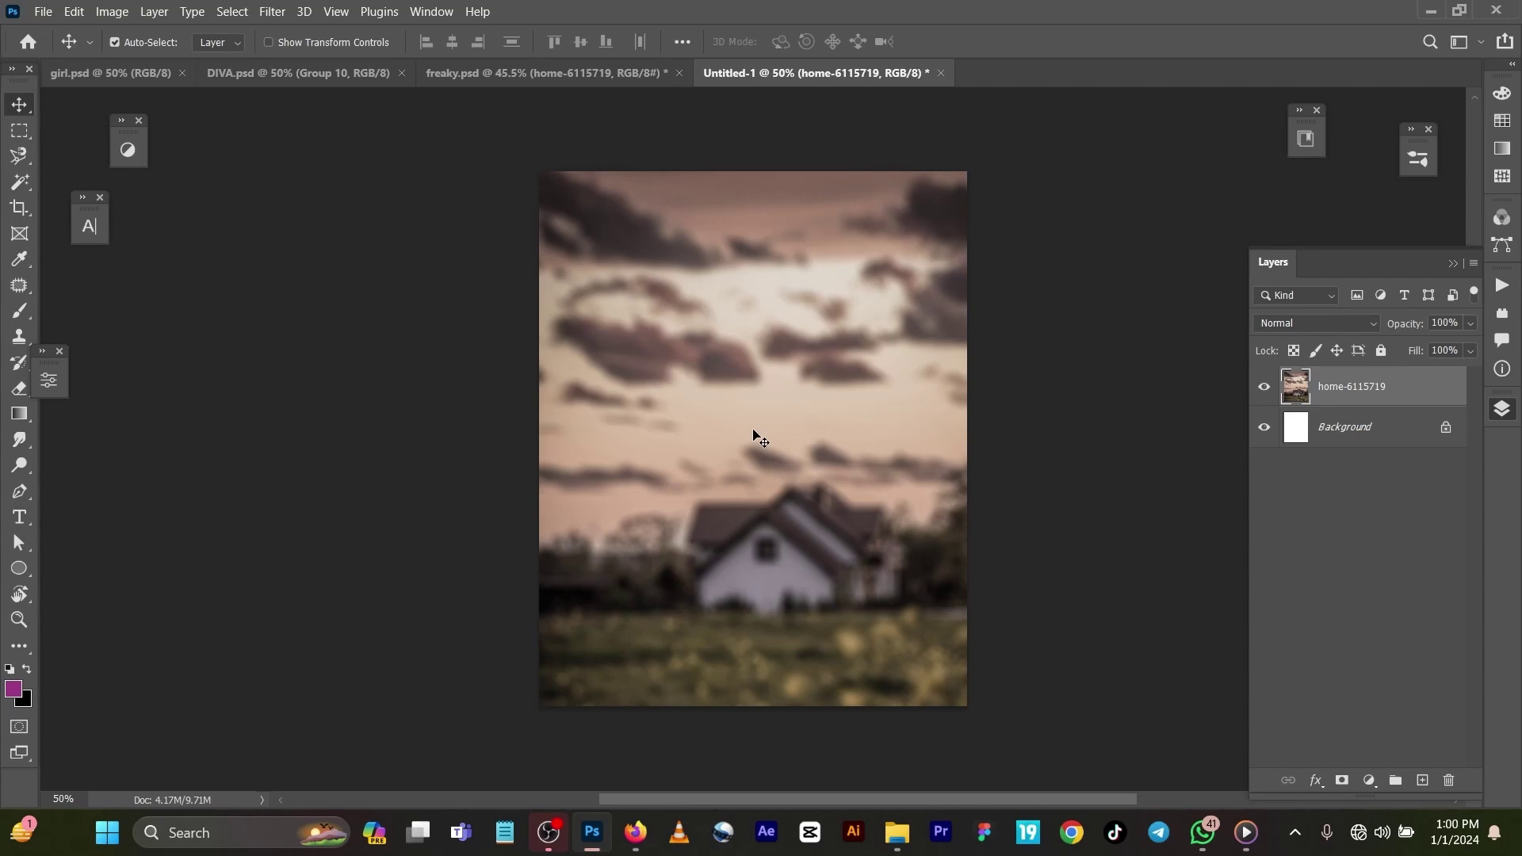
pyautogui.click(268, 13)
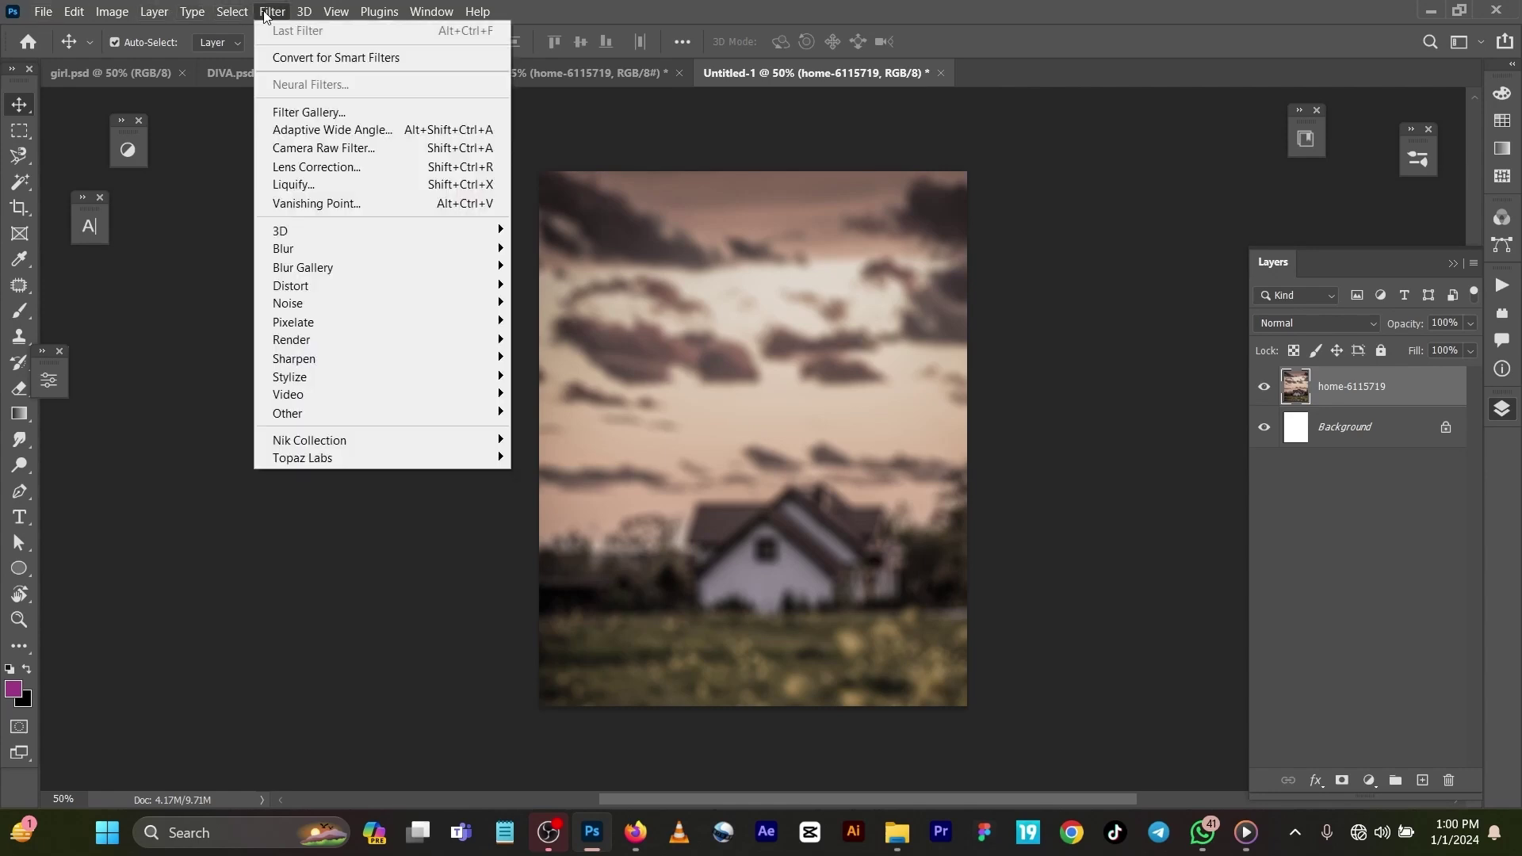
pyautogui.moveTo(425, 251)
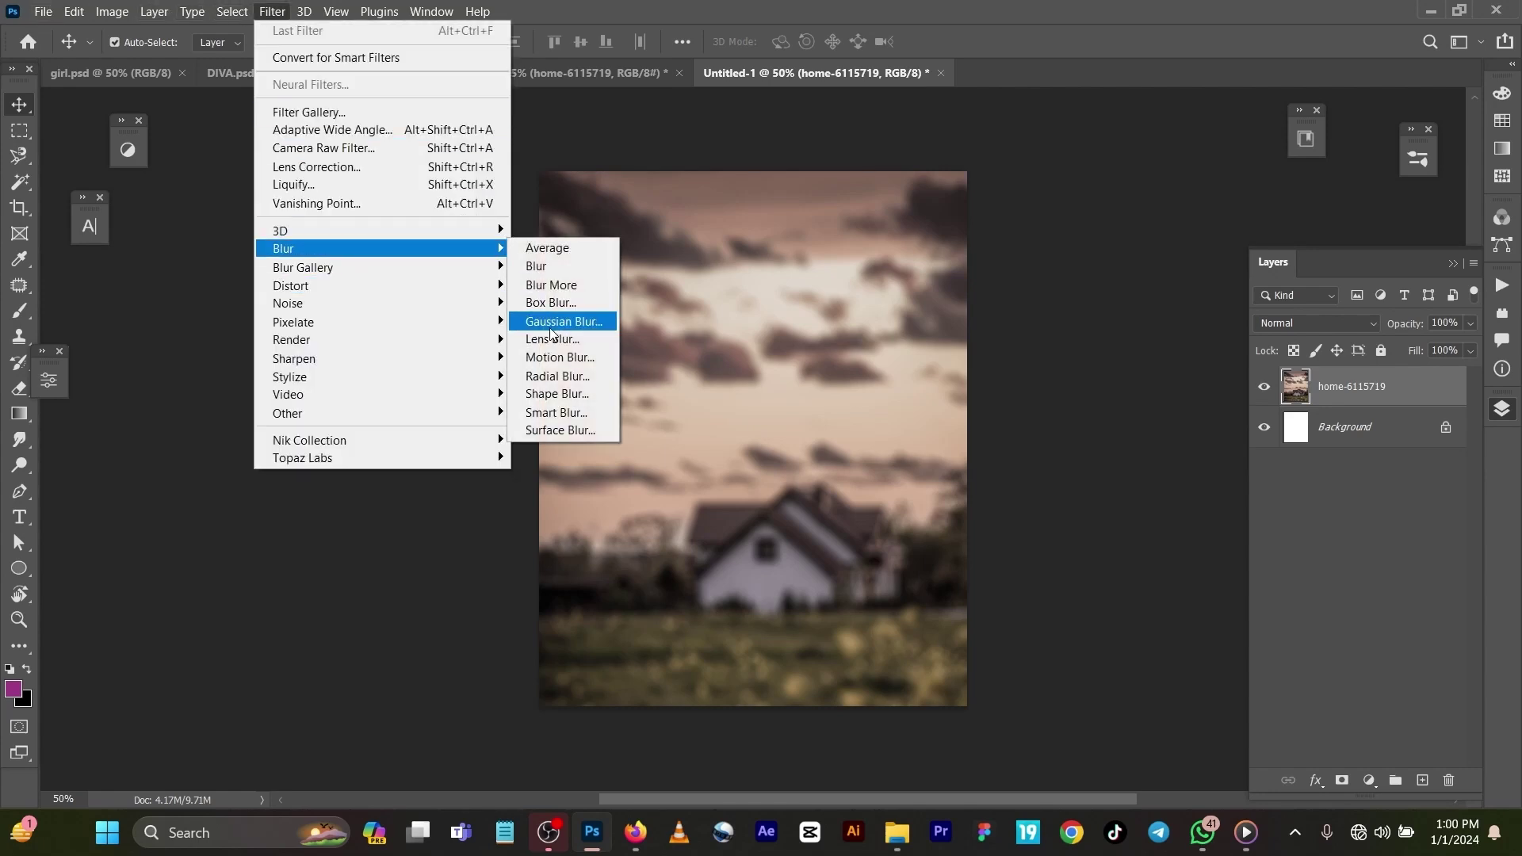
pyautogui.click(1105, 353)
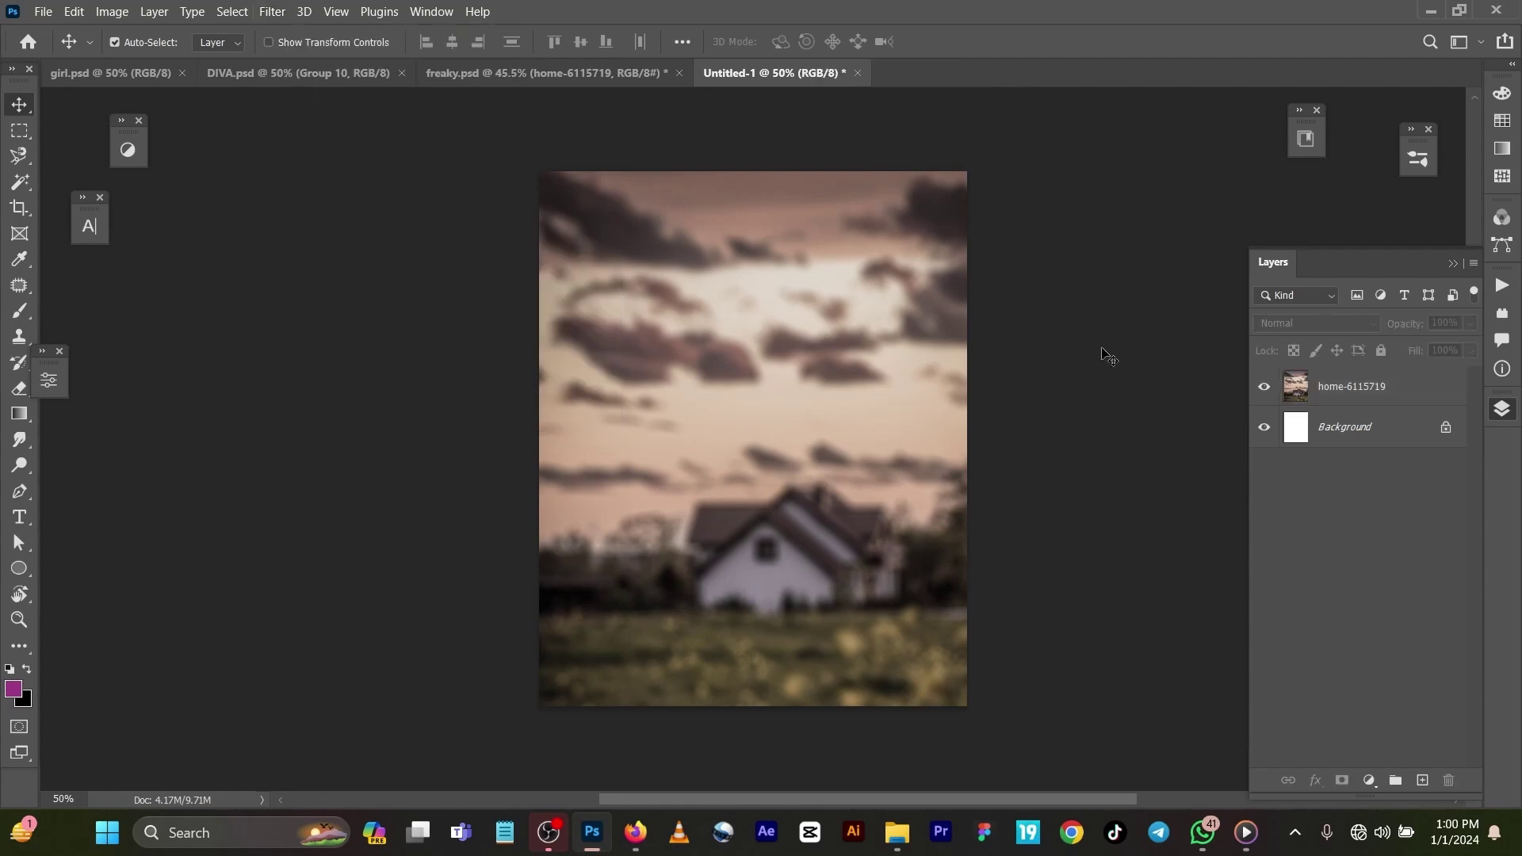
# Copy the masked home-6115719 copiar texture layer into Untitled-1 and move it up.
pyautogui.click(515, 72)
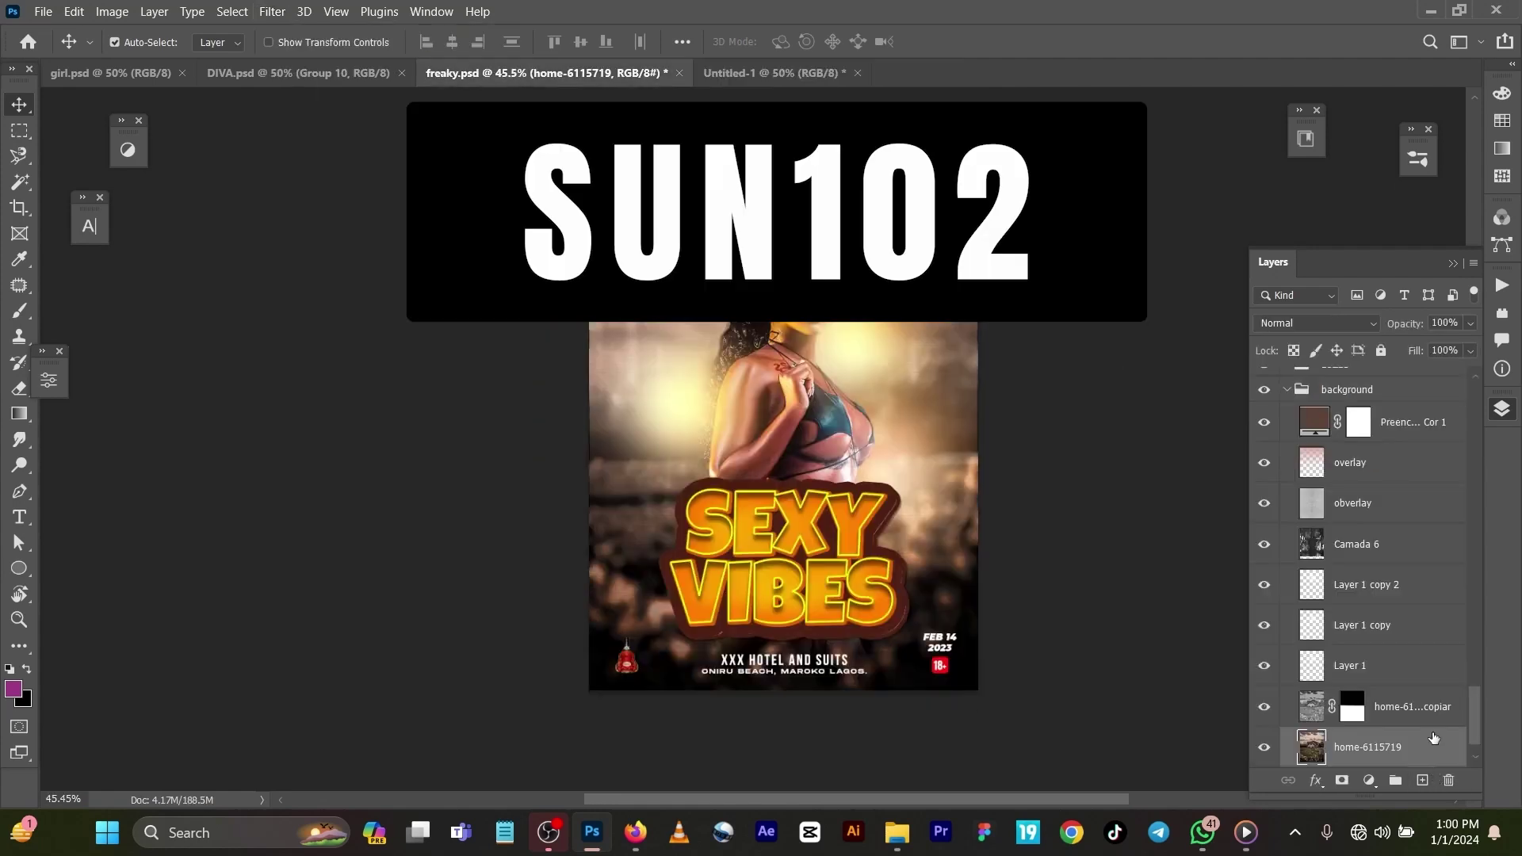
pyautogui.click(1427, 705)
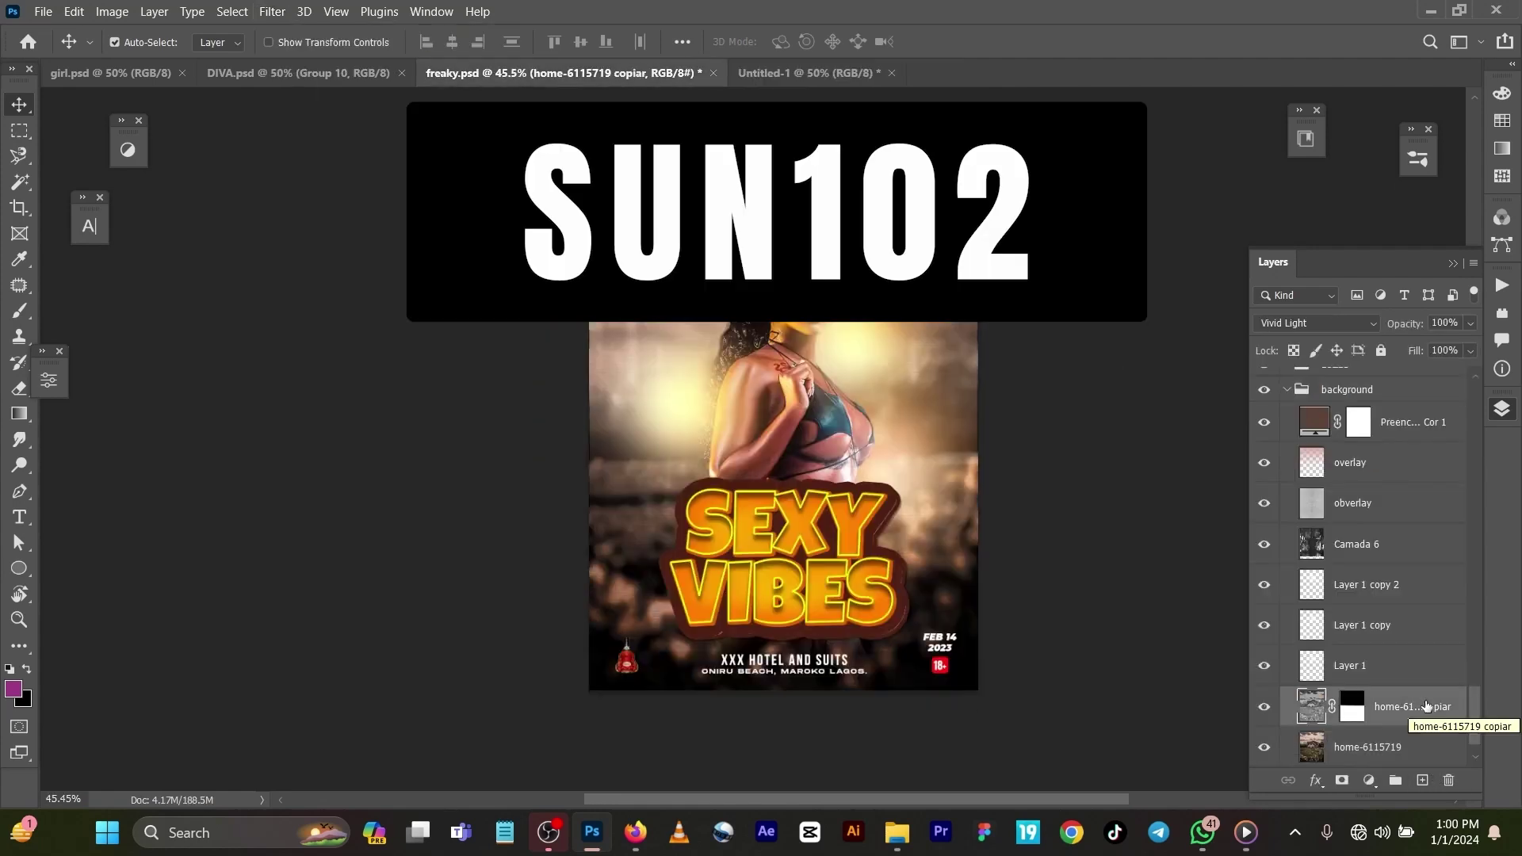
pyautogui.click(1280, 323)
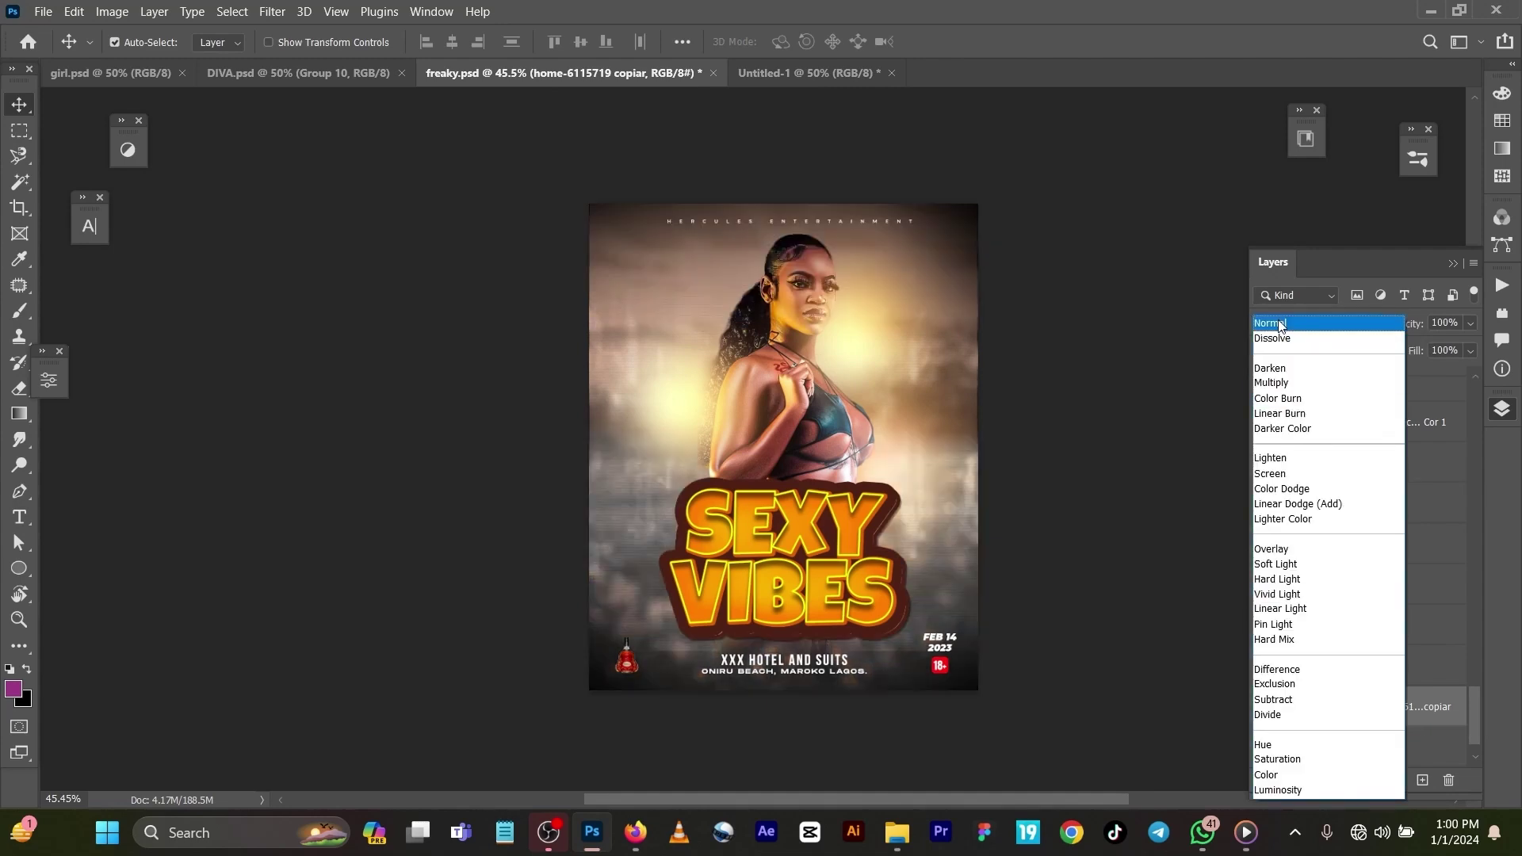
pyautogui.click(1280, 323)
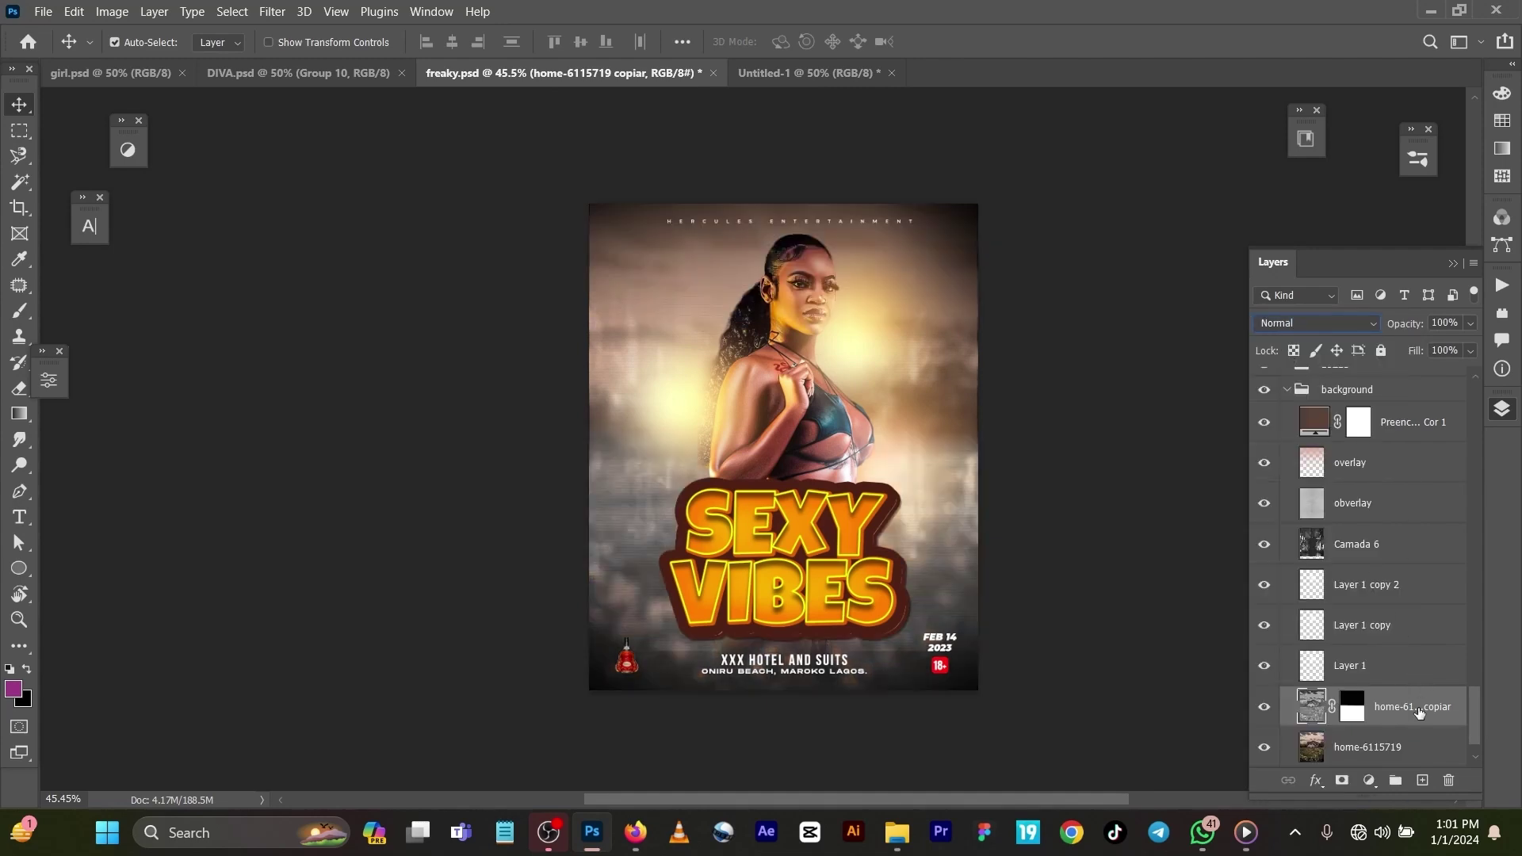
pyautogui.press('ctrl')
pyautogui.moveTo(812, 70); pyautogui.dragTo(811, 70)
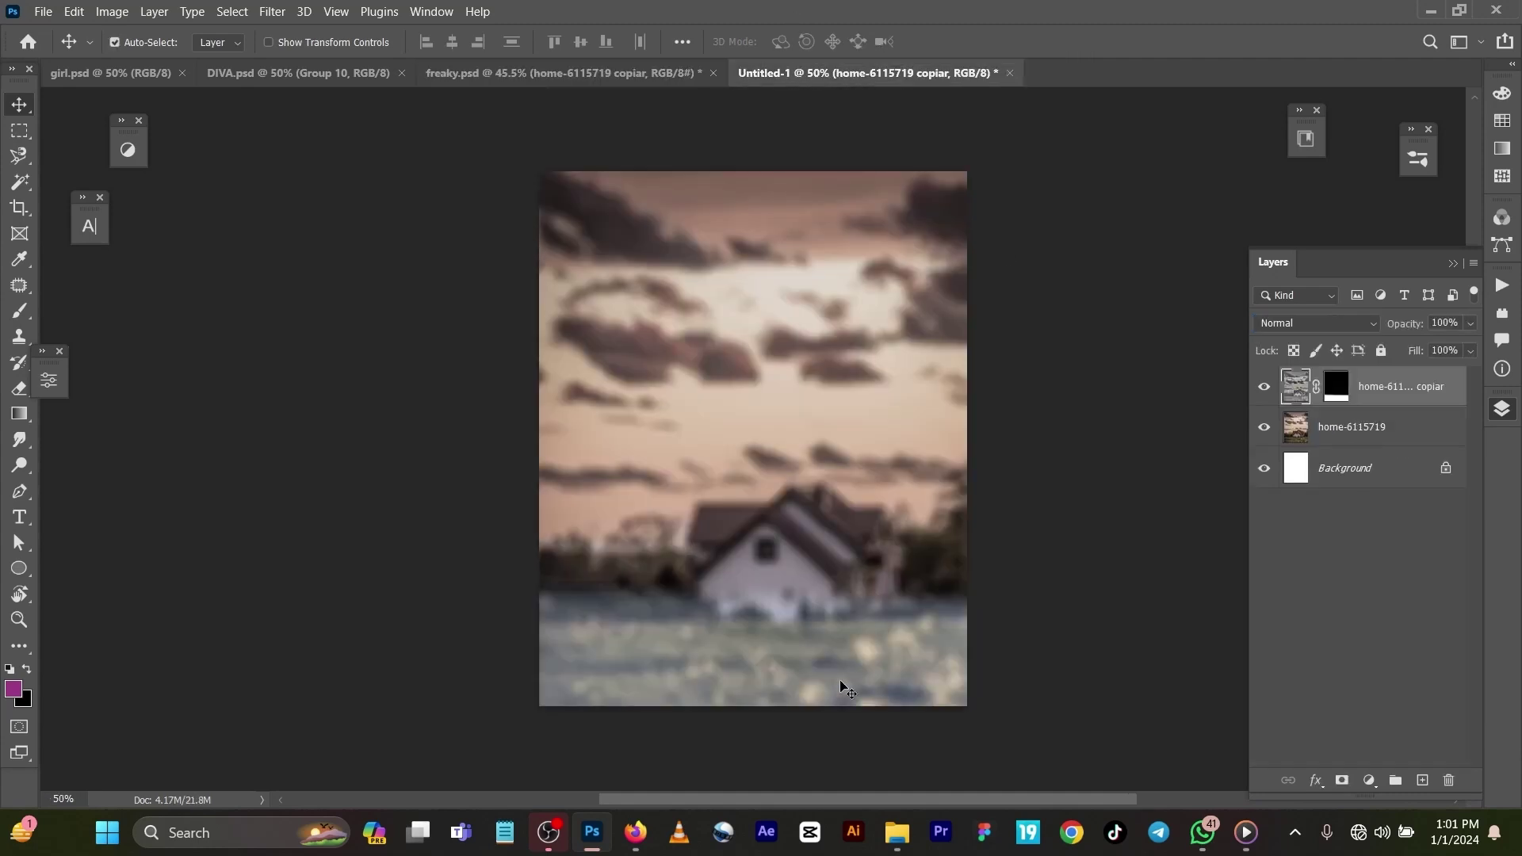
pyautogui.moveTo(864, 667); pyautogui.dragTo(867, 630)
# Set the texture layer to Vivid Light and compare it by toggling its visibility.
pyautogui.click(1297, 323)
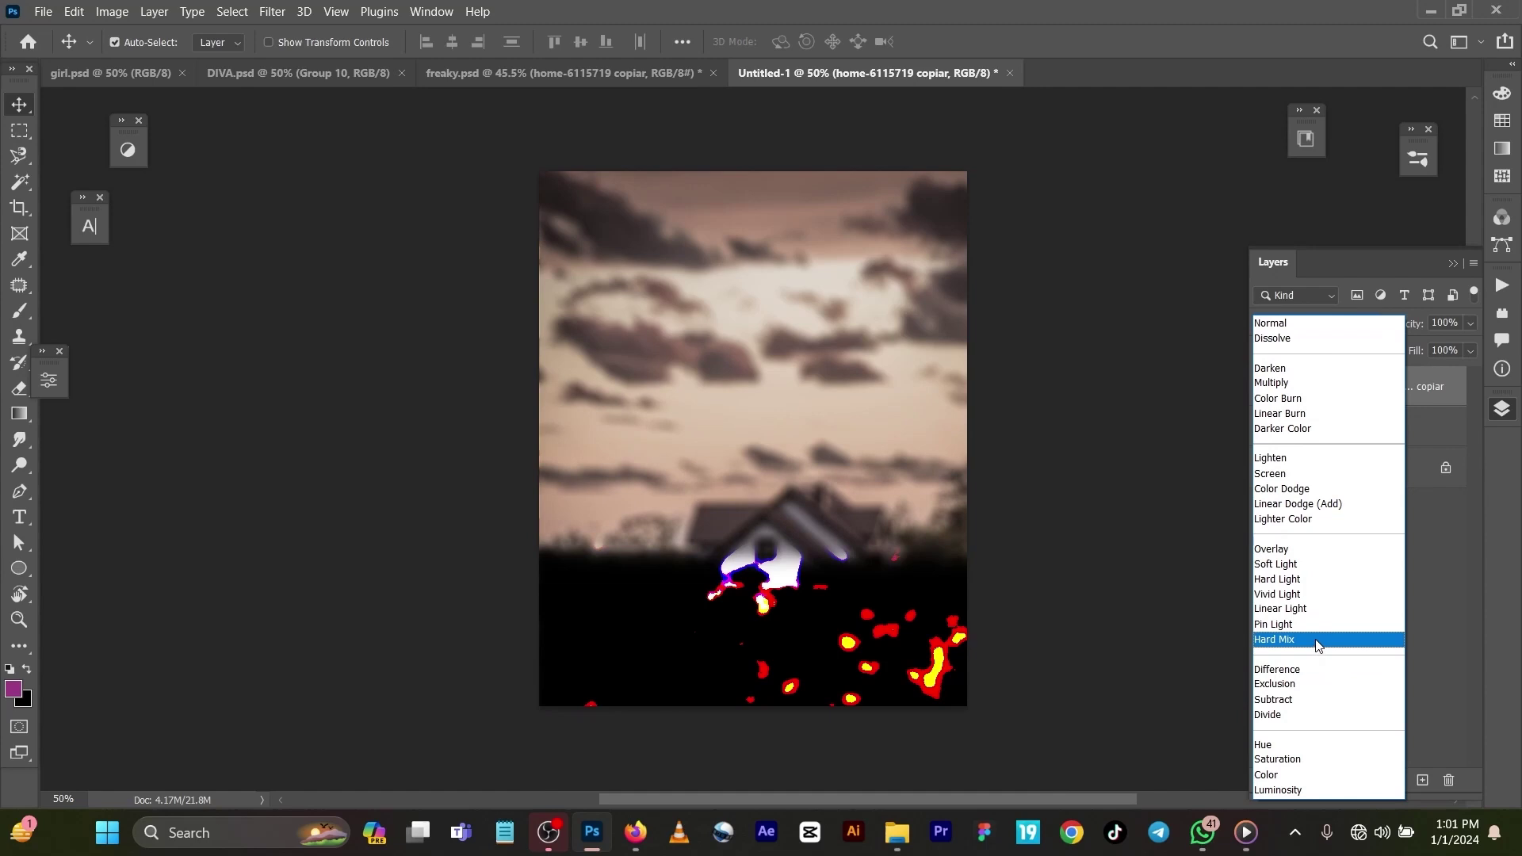
pyautogui.click(1323, 595)
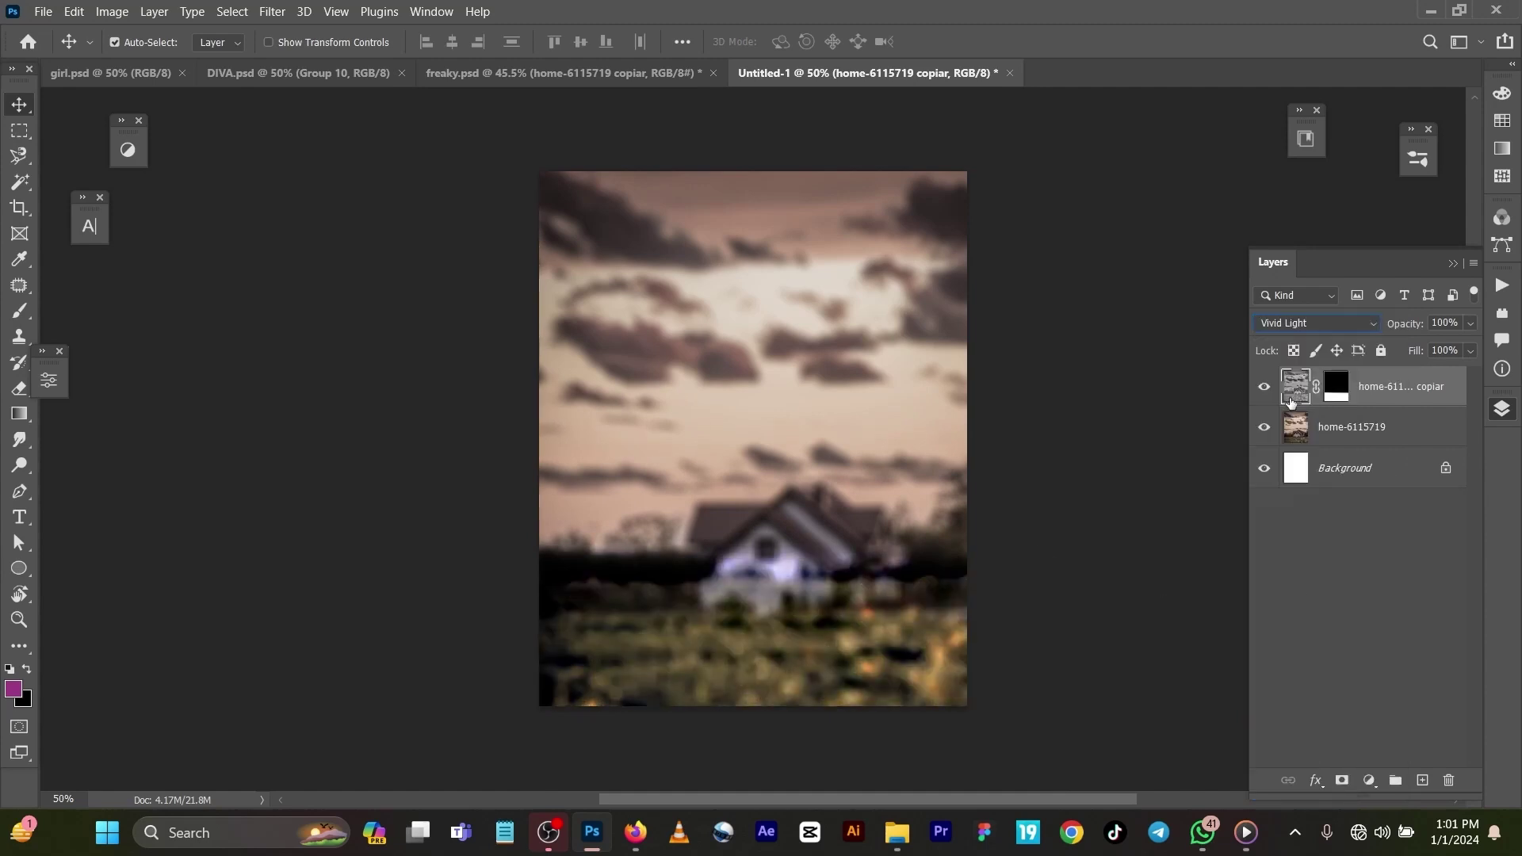
pyautogui.click(1268, 387)
pyautogui.click(1265, 387)
pyautogui.click(1265, 387)
pyautogui.click(493, 72)
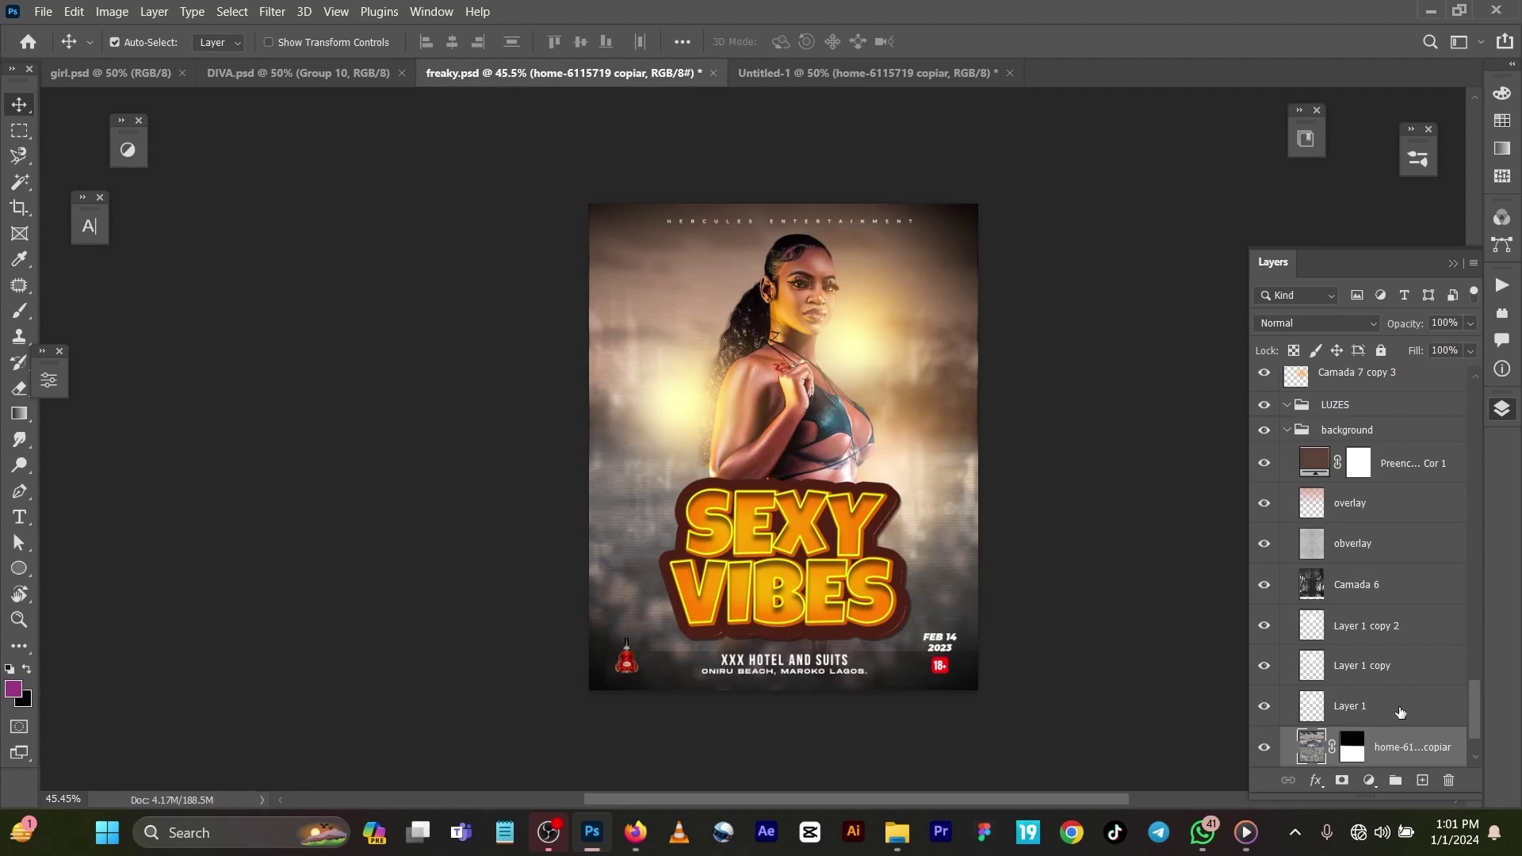
# Copy the Camada 6 layer from freaky.psd into Untitled-1, to blend in Color Dodge at 36% fill.
pyautogui.click(1392, 588)
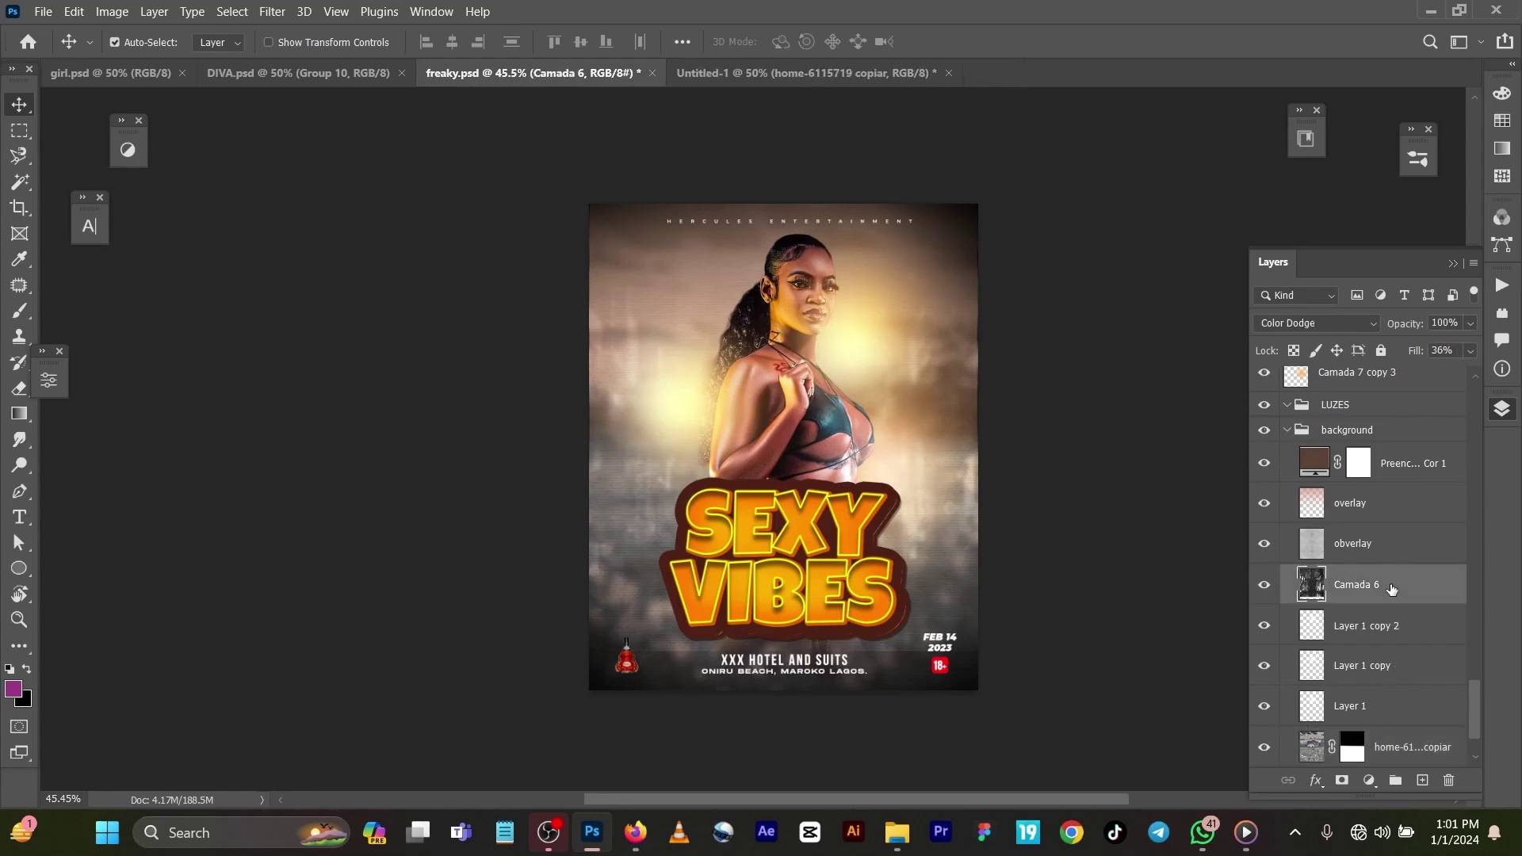
pyautogui.press('ctrl')
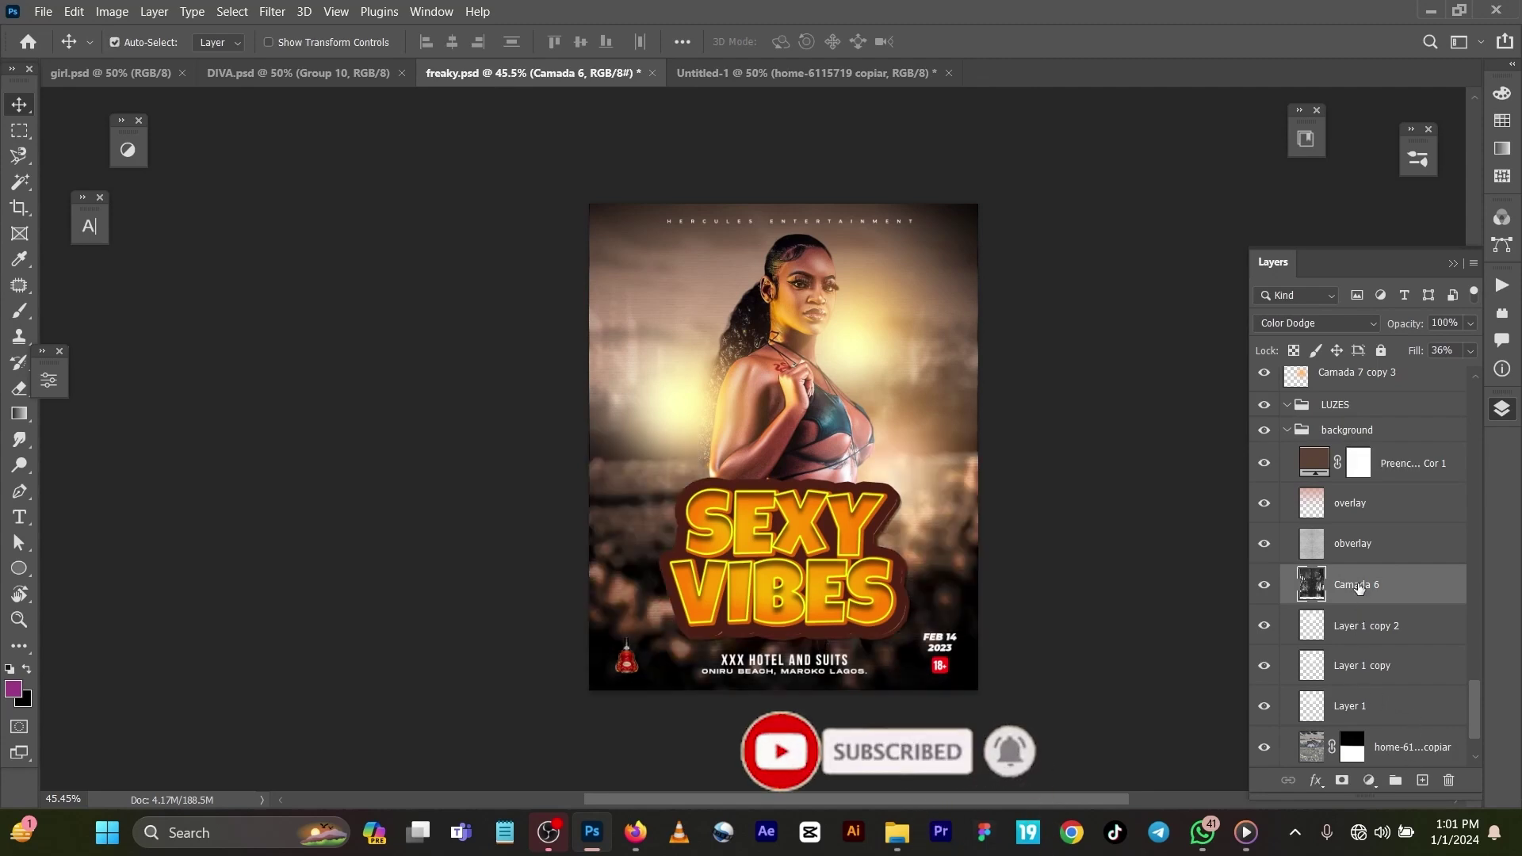
pyautogui.press('ctrl')
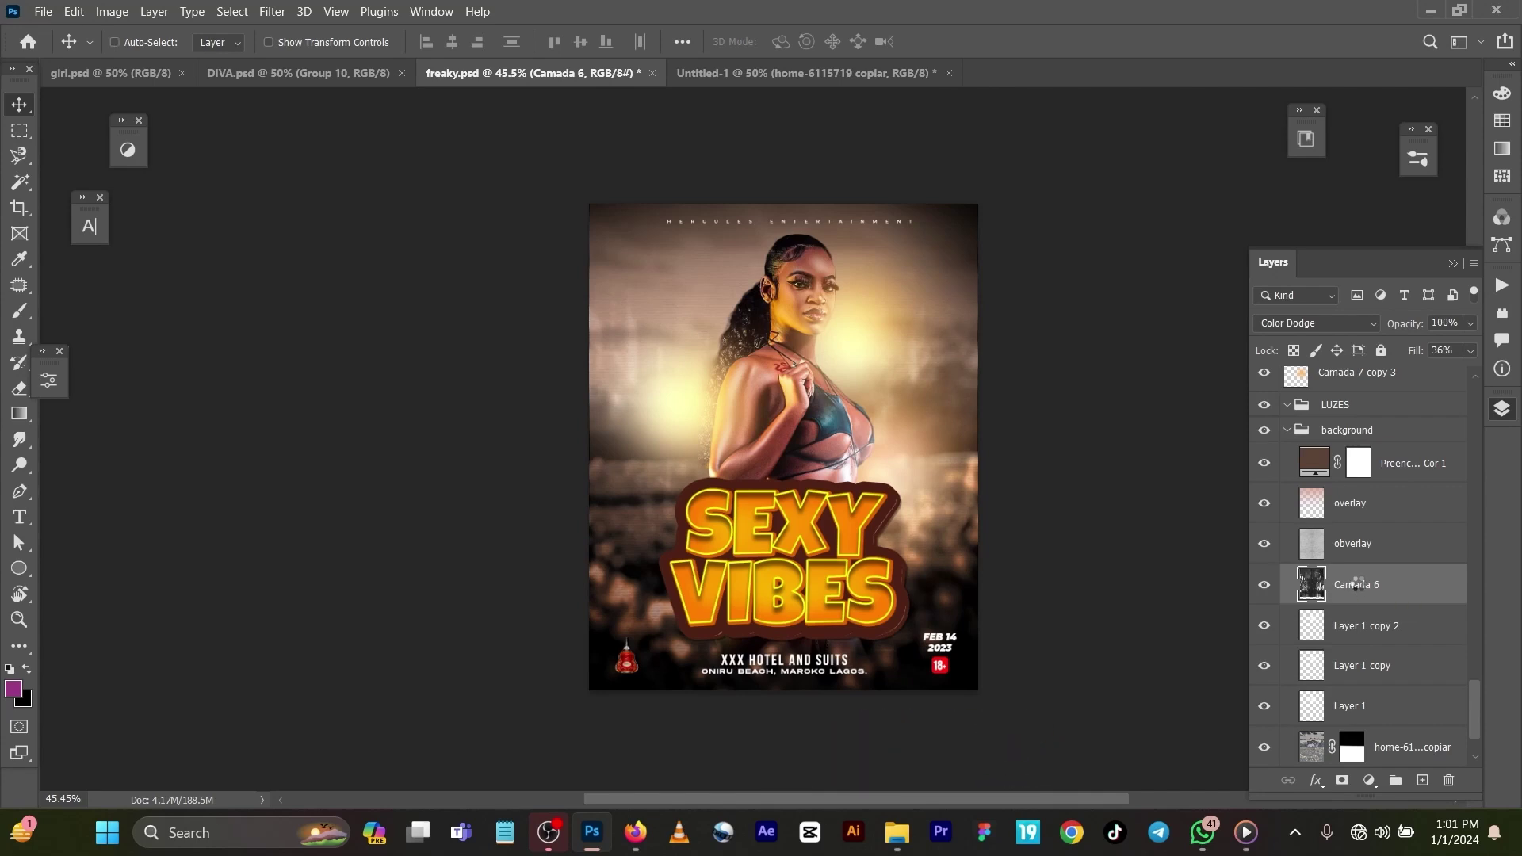
pyautogui.keyDown('ctrl'); pyautogui.click(1356, 584); pyautogui.keyUp('ctrl')
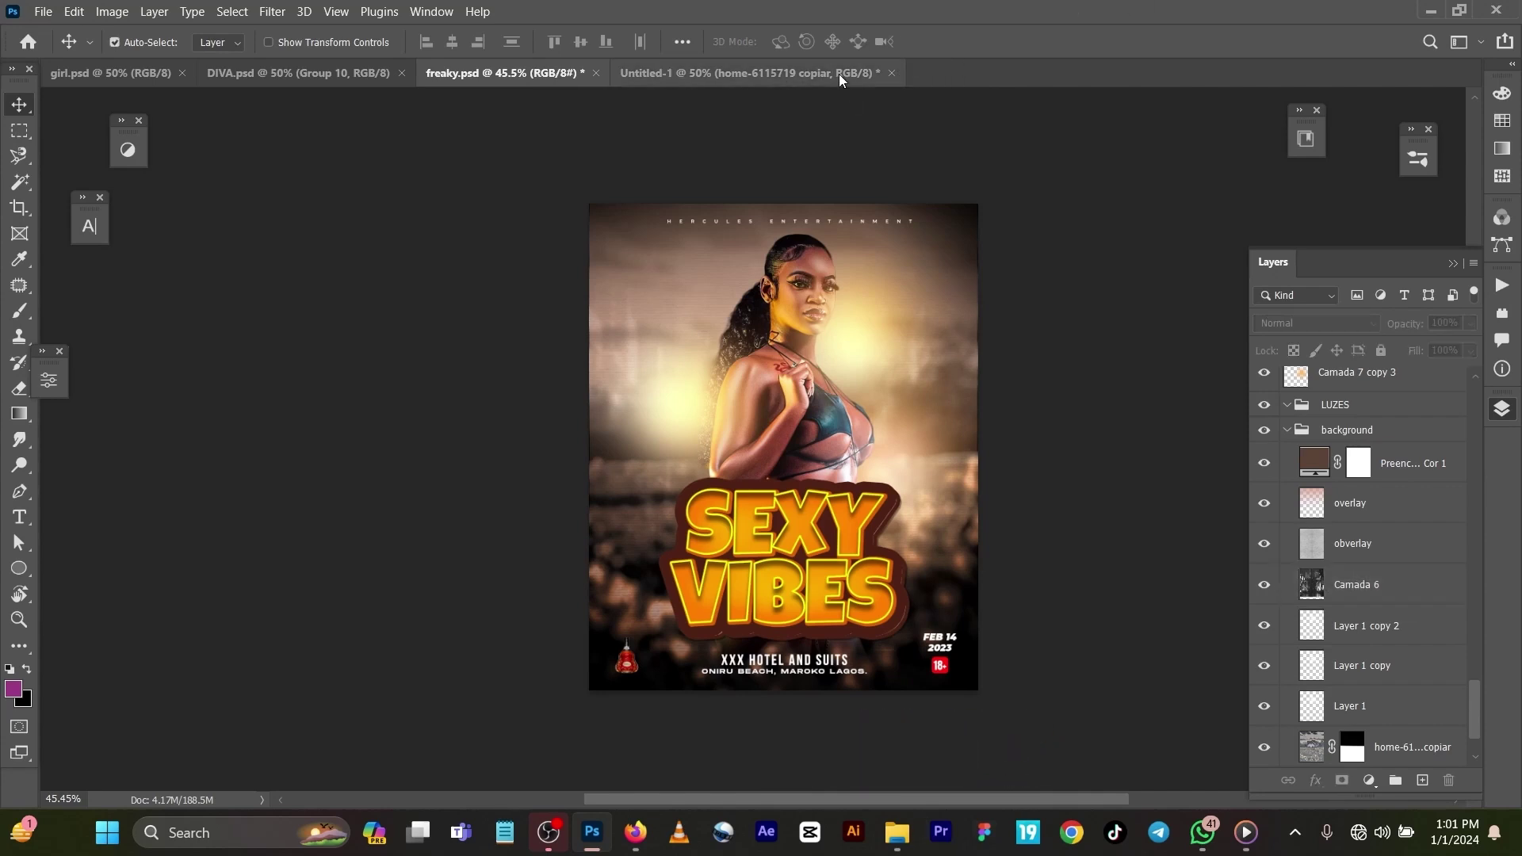
pyautogui.moveTo(840, 79); pyautogui.dragTo(786, 72)
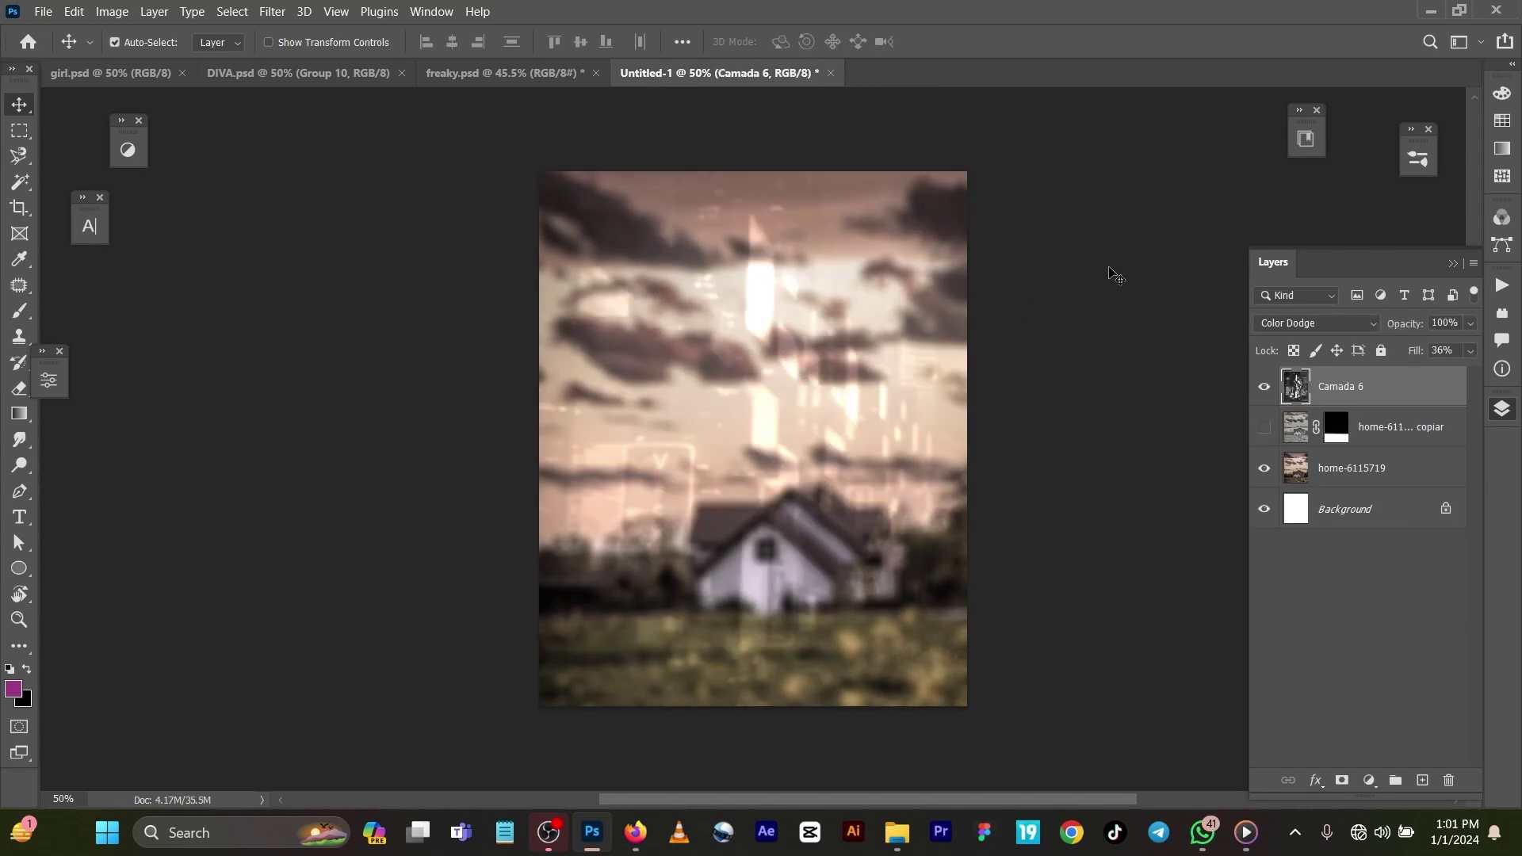
# Paste the obverlay texture from freaky.psd into Untitled-1 and position it to cover the canvas.
pyautogui.click(485, 78)
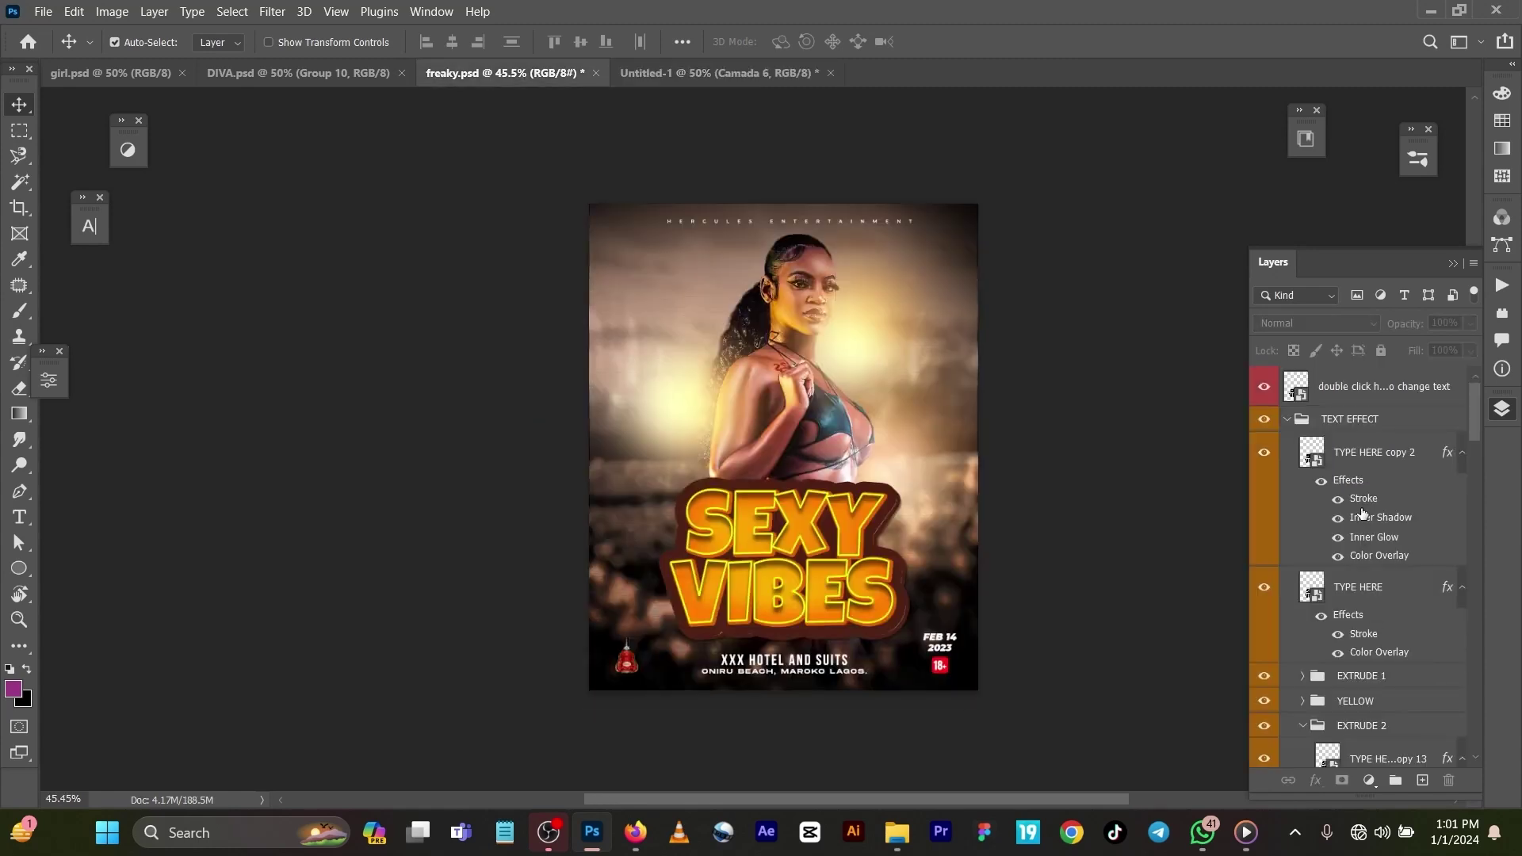
pyautogui.scroll(-5, 1418, 573)
pyautogui.scroll(-10, 1418, 573)
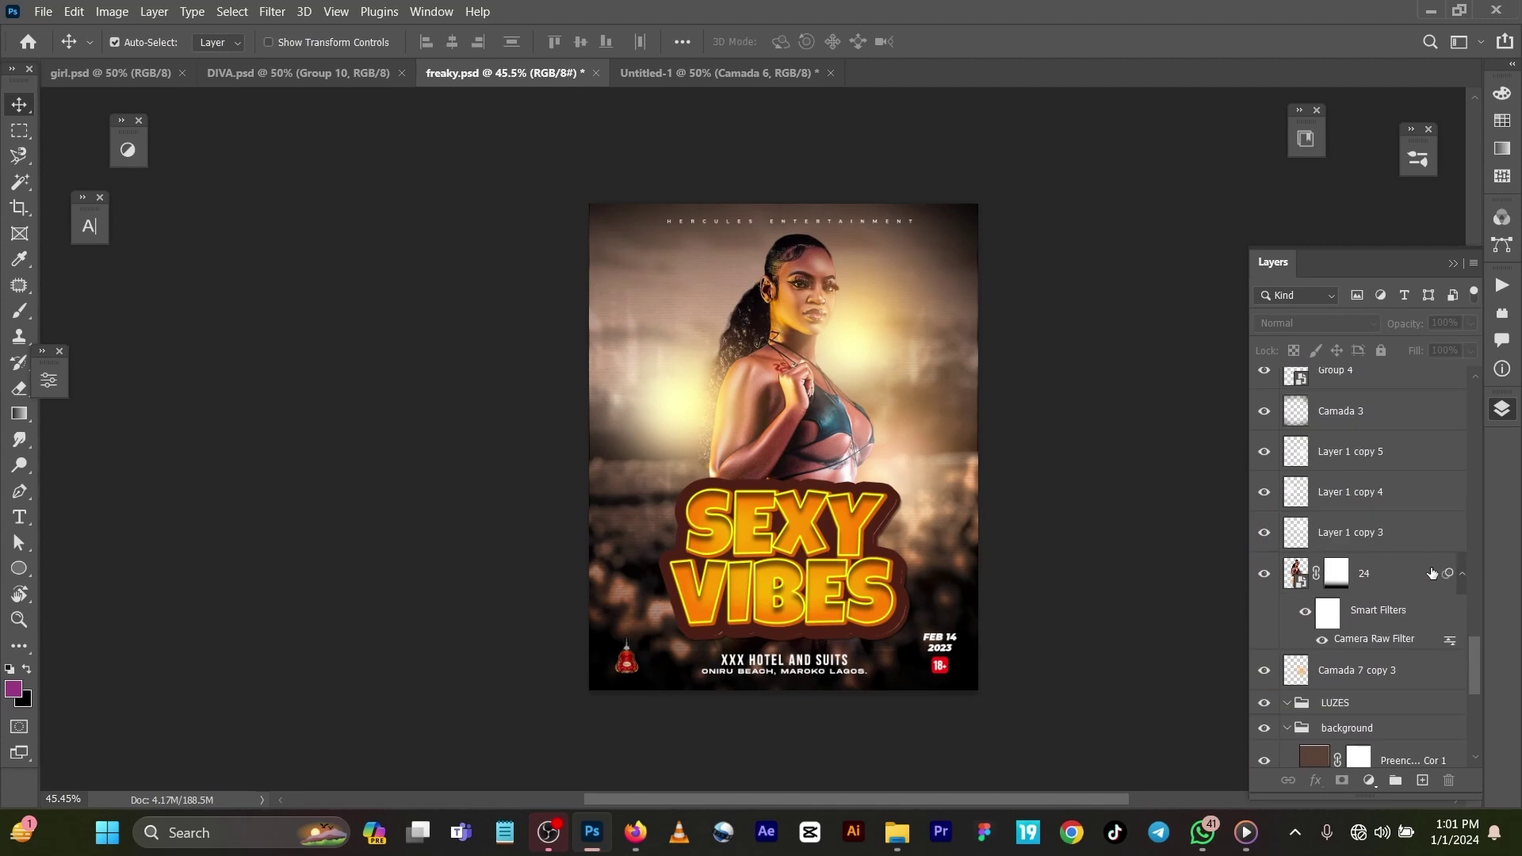
pyautogui.scroll(-3, 1424, 632)
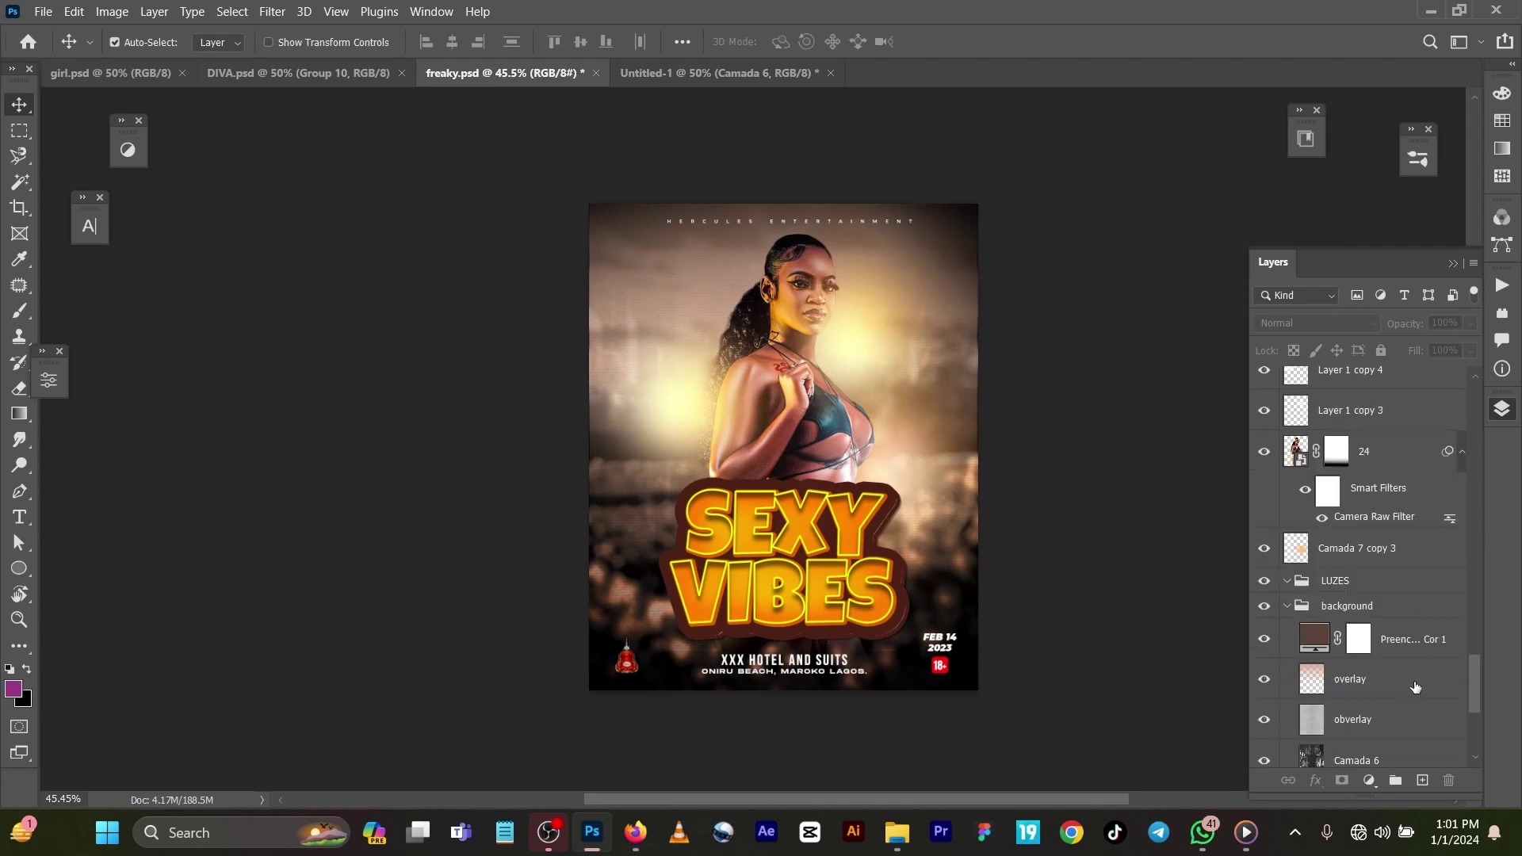
pyautogui.scroll(-3, 1412, 705)
pyautogui.click(1387, 605)
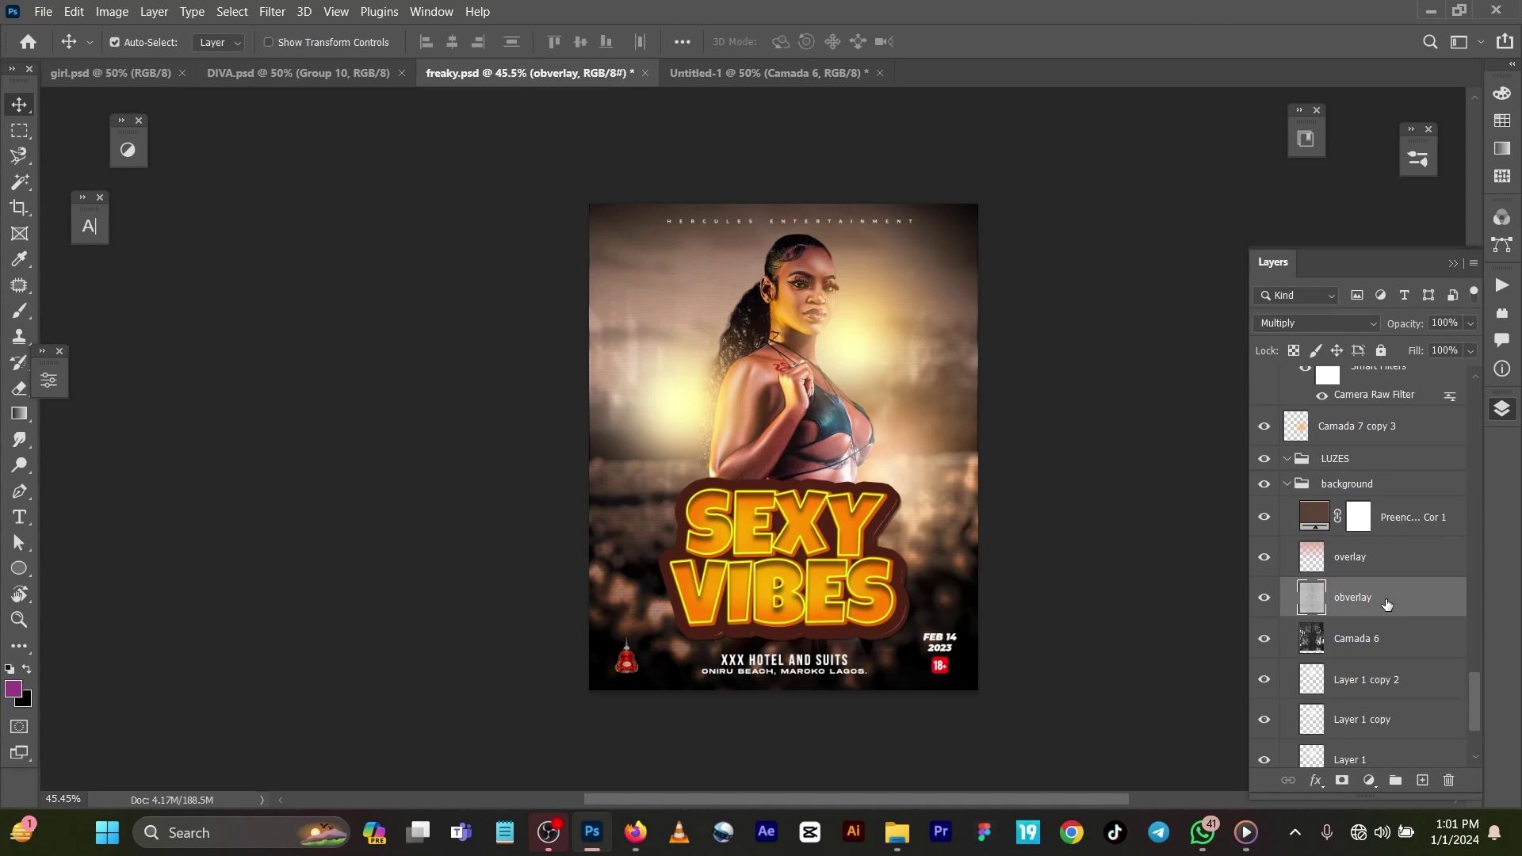
pyautogui.click(782, 76)
pyautogui.hotkey('ctrl', 'v')
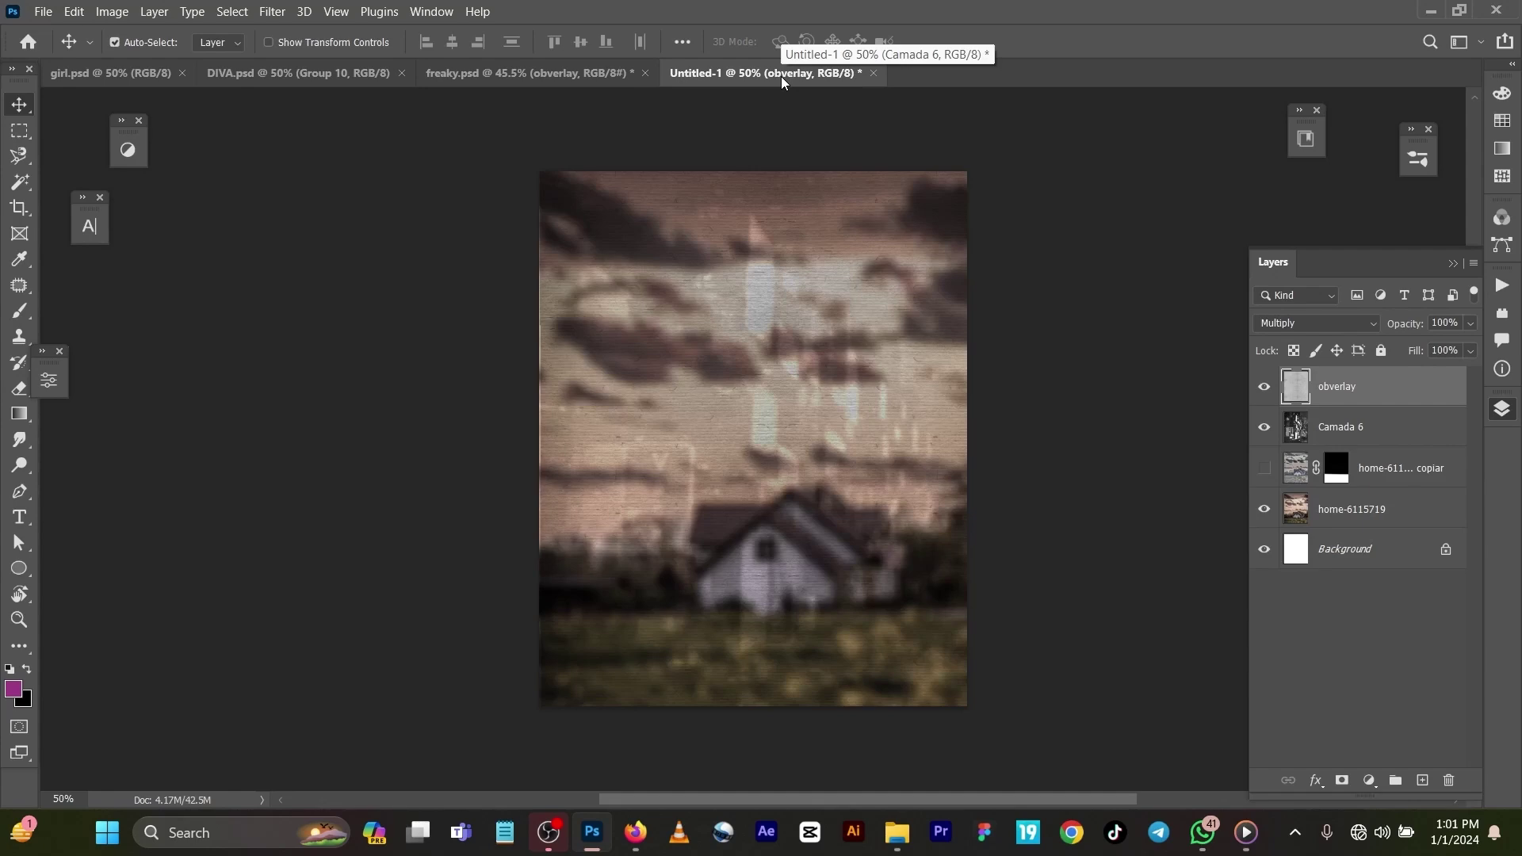
pyautogui.moveTo(859, 342); pyautogui.dragTo(858, 305)
# Preview blend modes for the obverlay texture and settle on Multiply.
pyautogui.click(1302, 321)
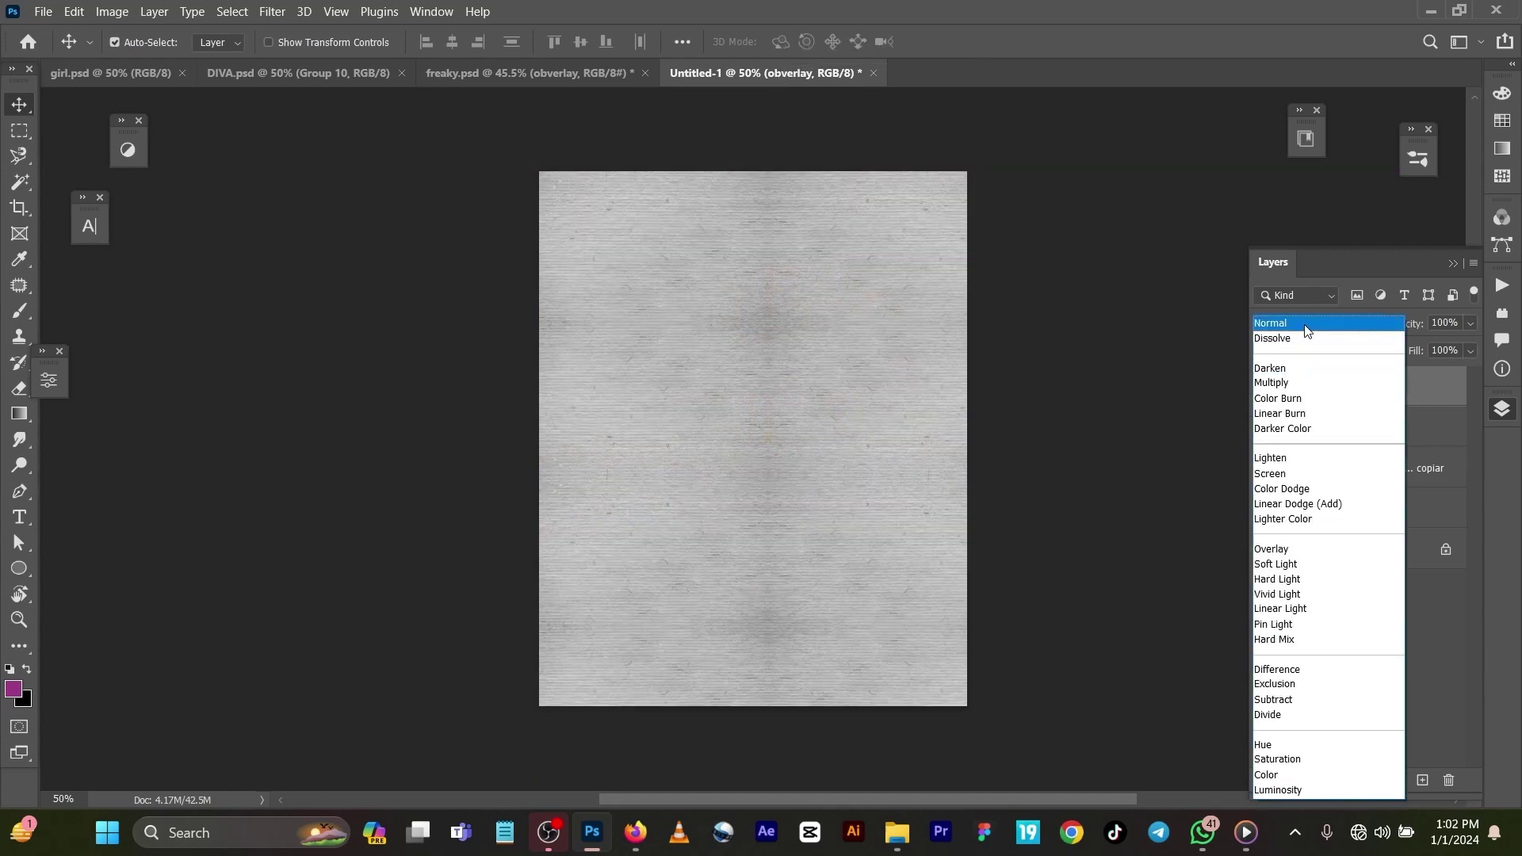
pyautogui.click(1304, 325)
pyautogui.click(1309, 321)
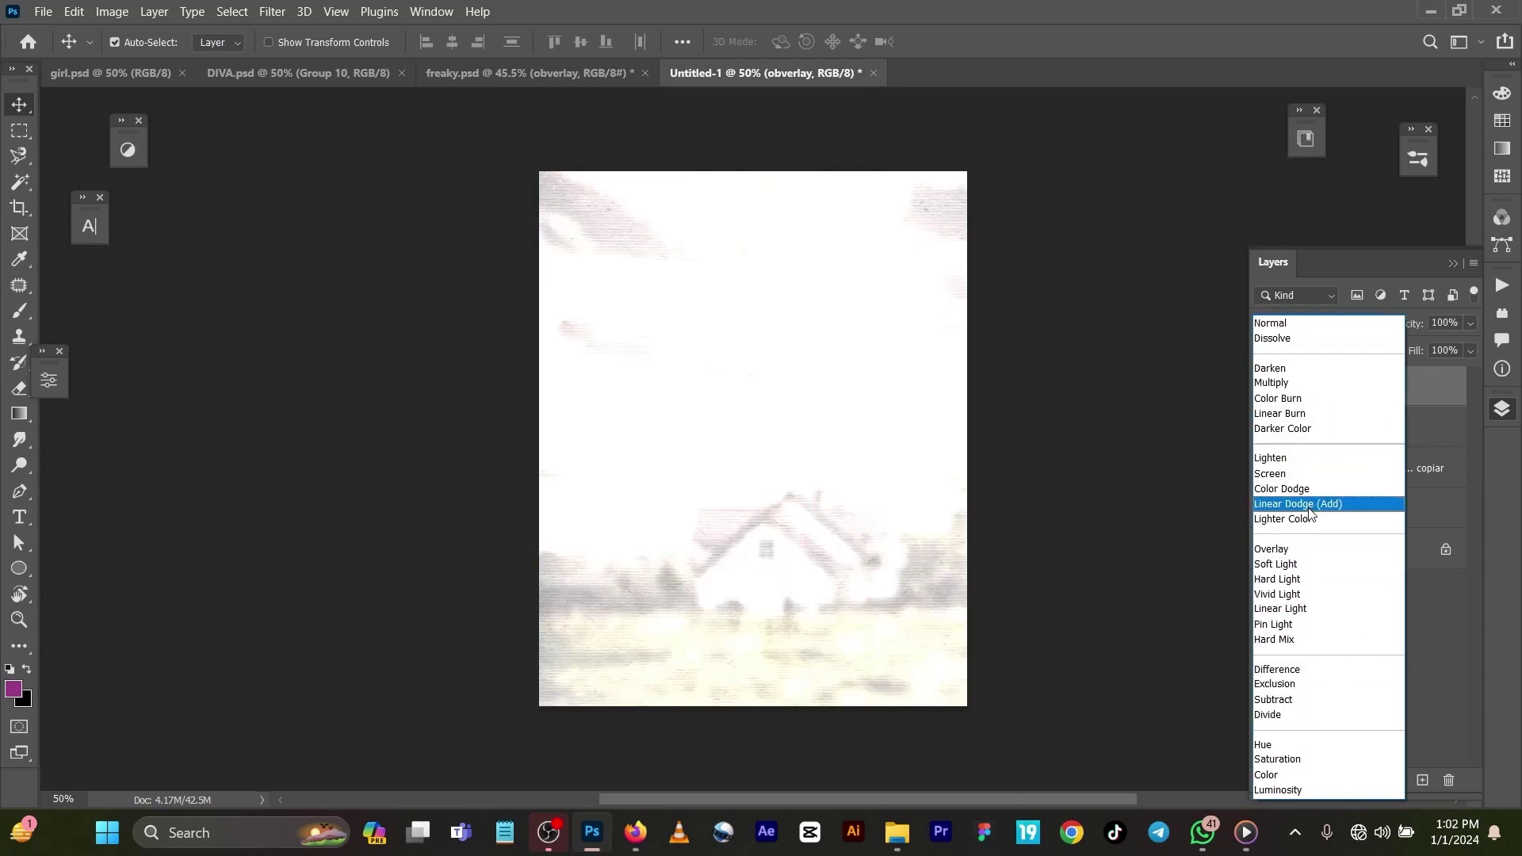
pyautogui.click(1300, 384)
pyautogui.moveTo(1298, 394); pyautogui.dragTo(1383, 636)
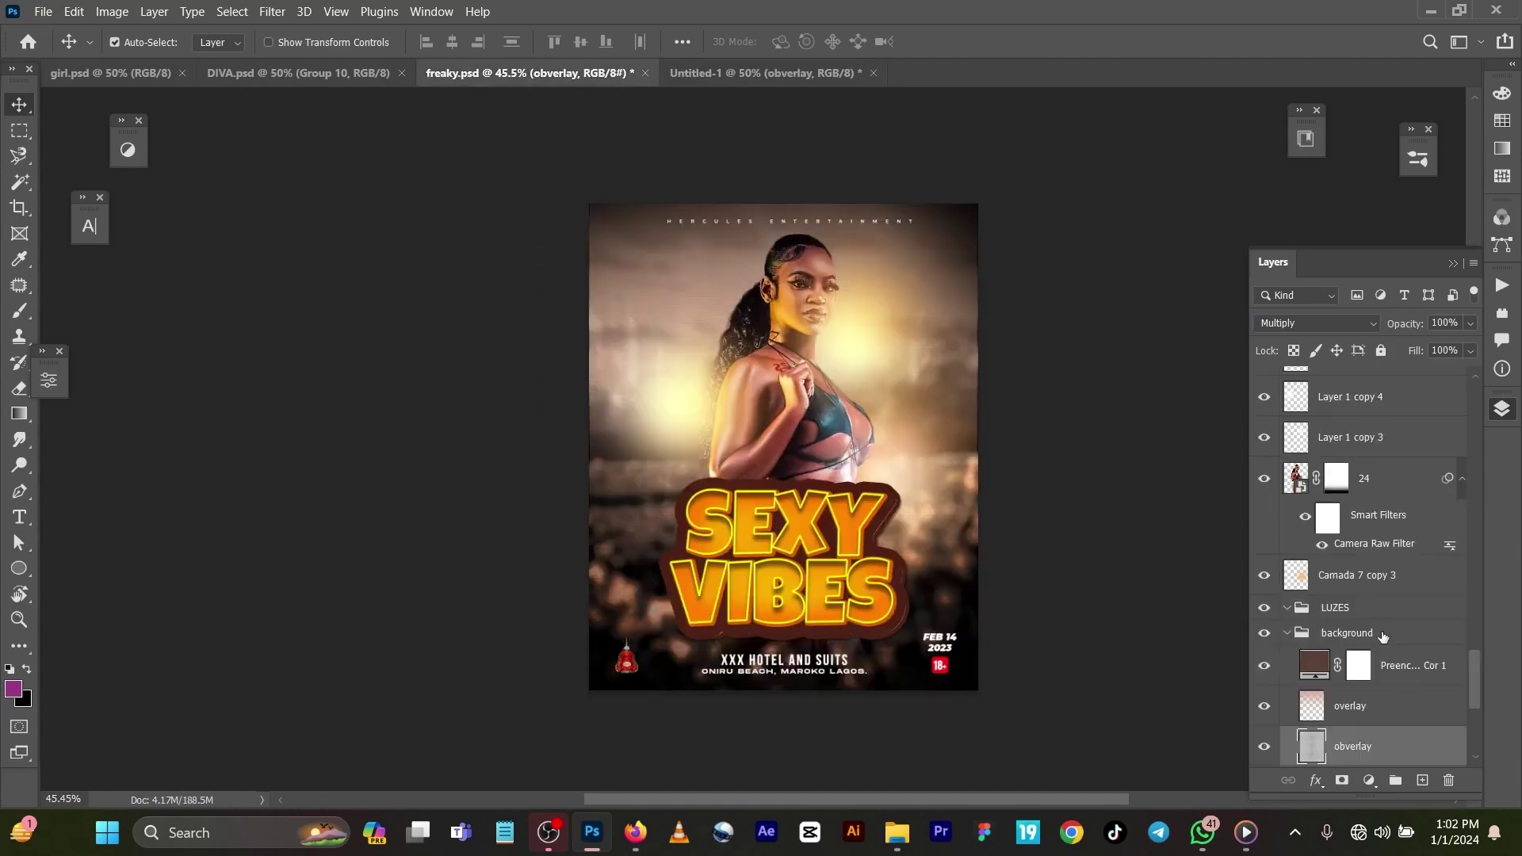
pyautogui.click(1394, 707)
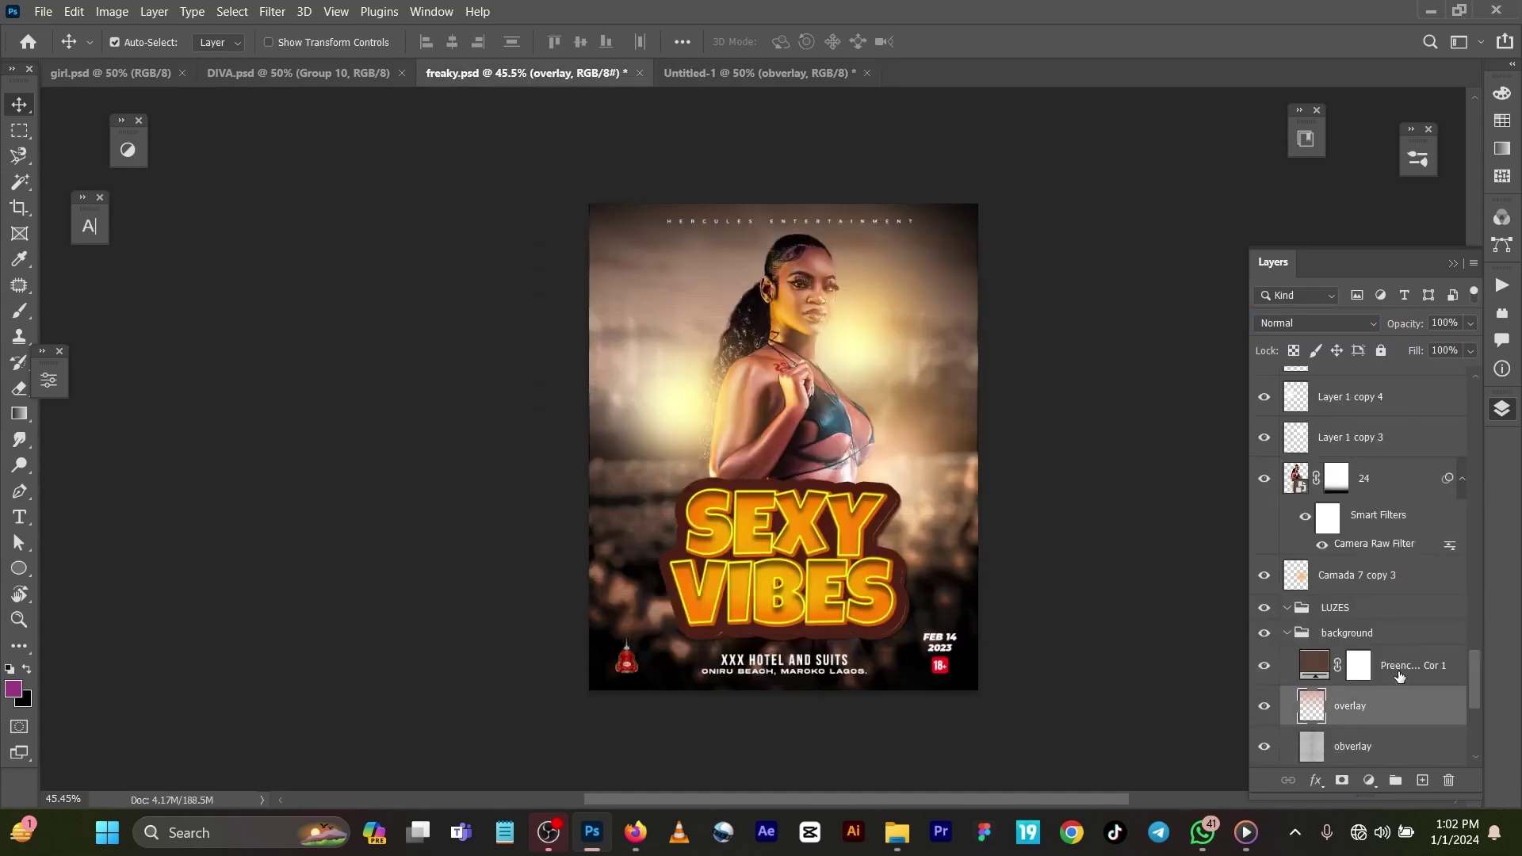
pyautogui.click(1399, 675)
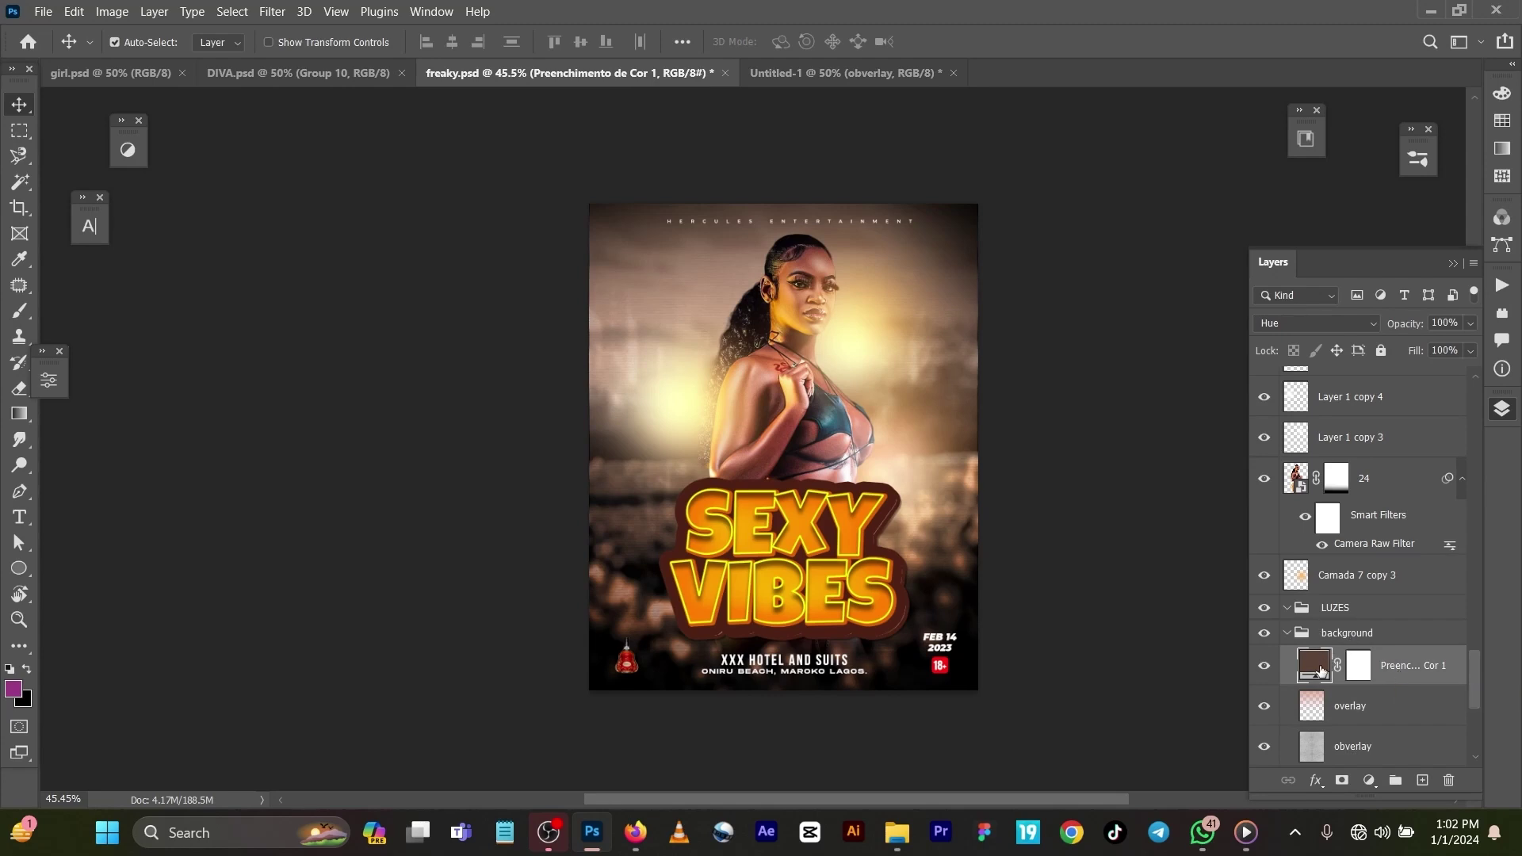
pyautogui.doubleClick(1318, 672)
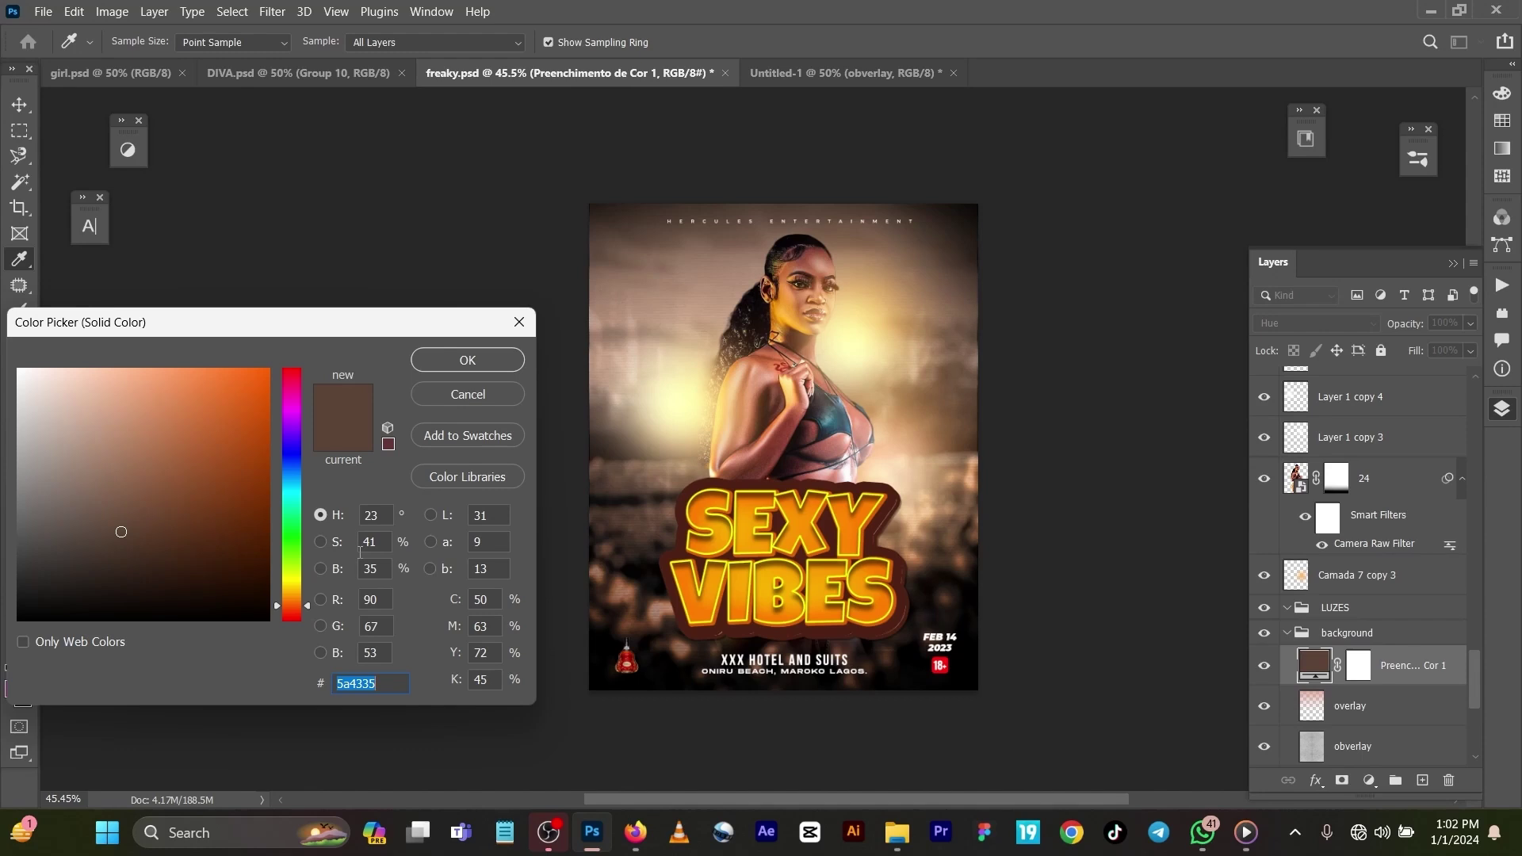
pyautogui.click(466, 361)
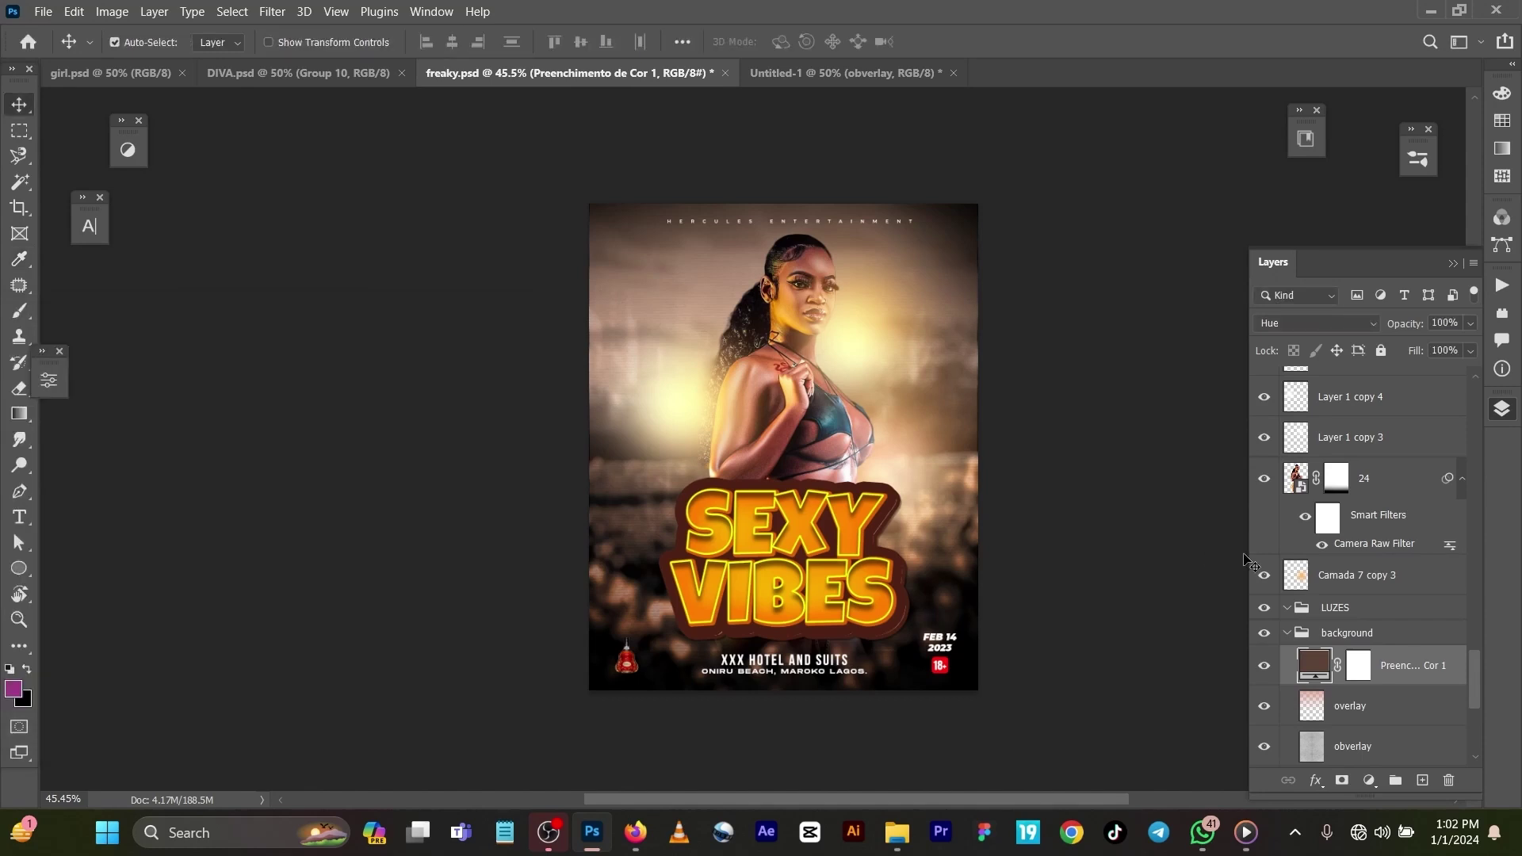
pyautogui.click(1422, 780)
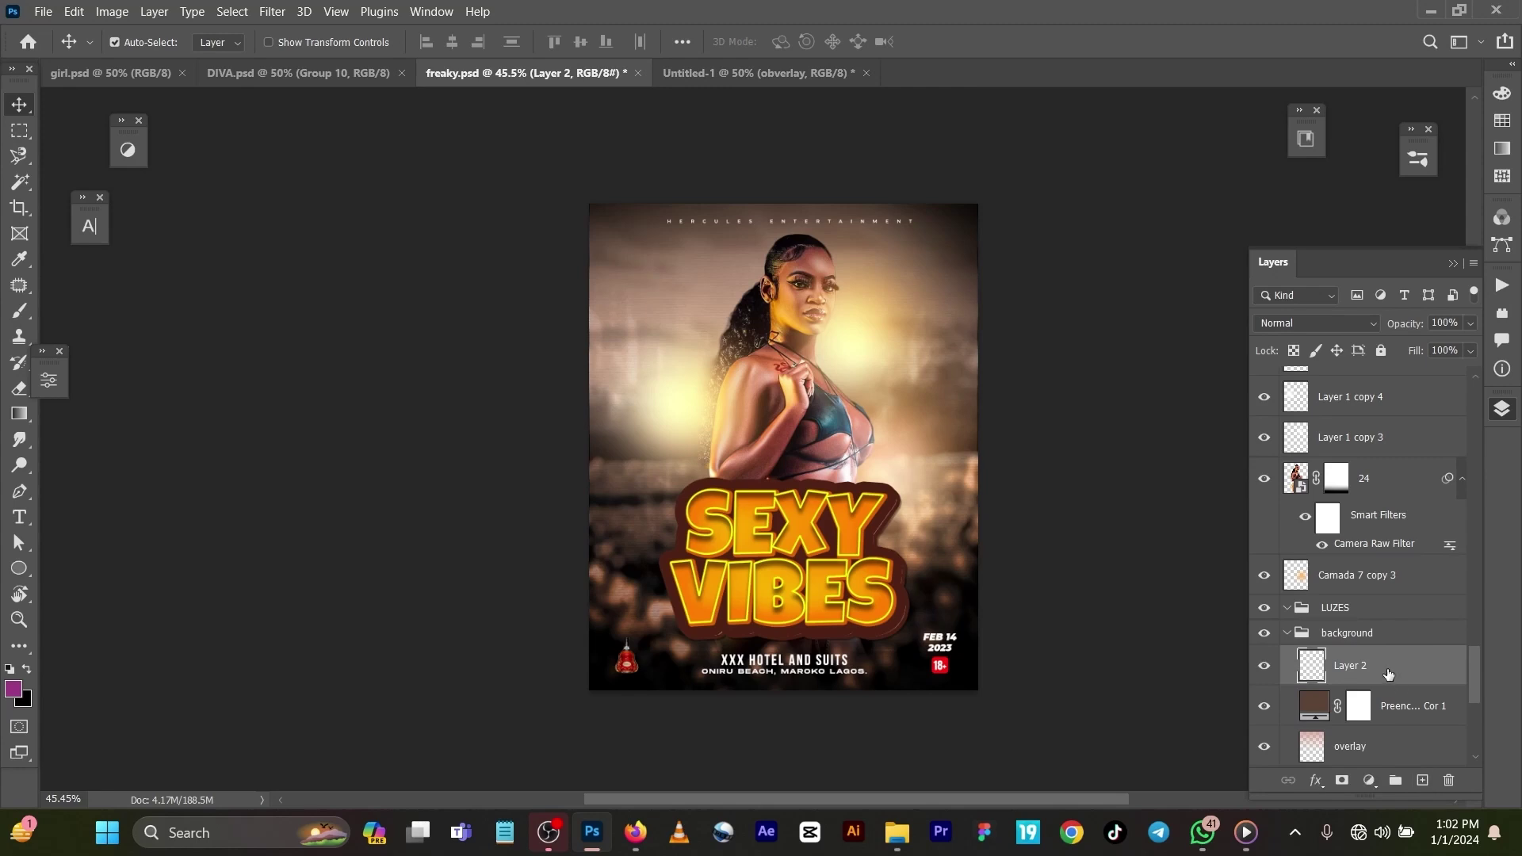
pyautogui.click(1369, 780)
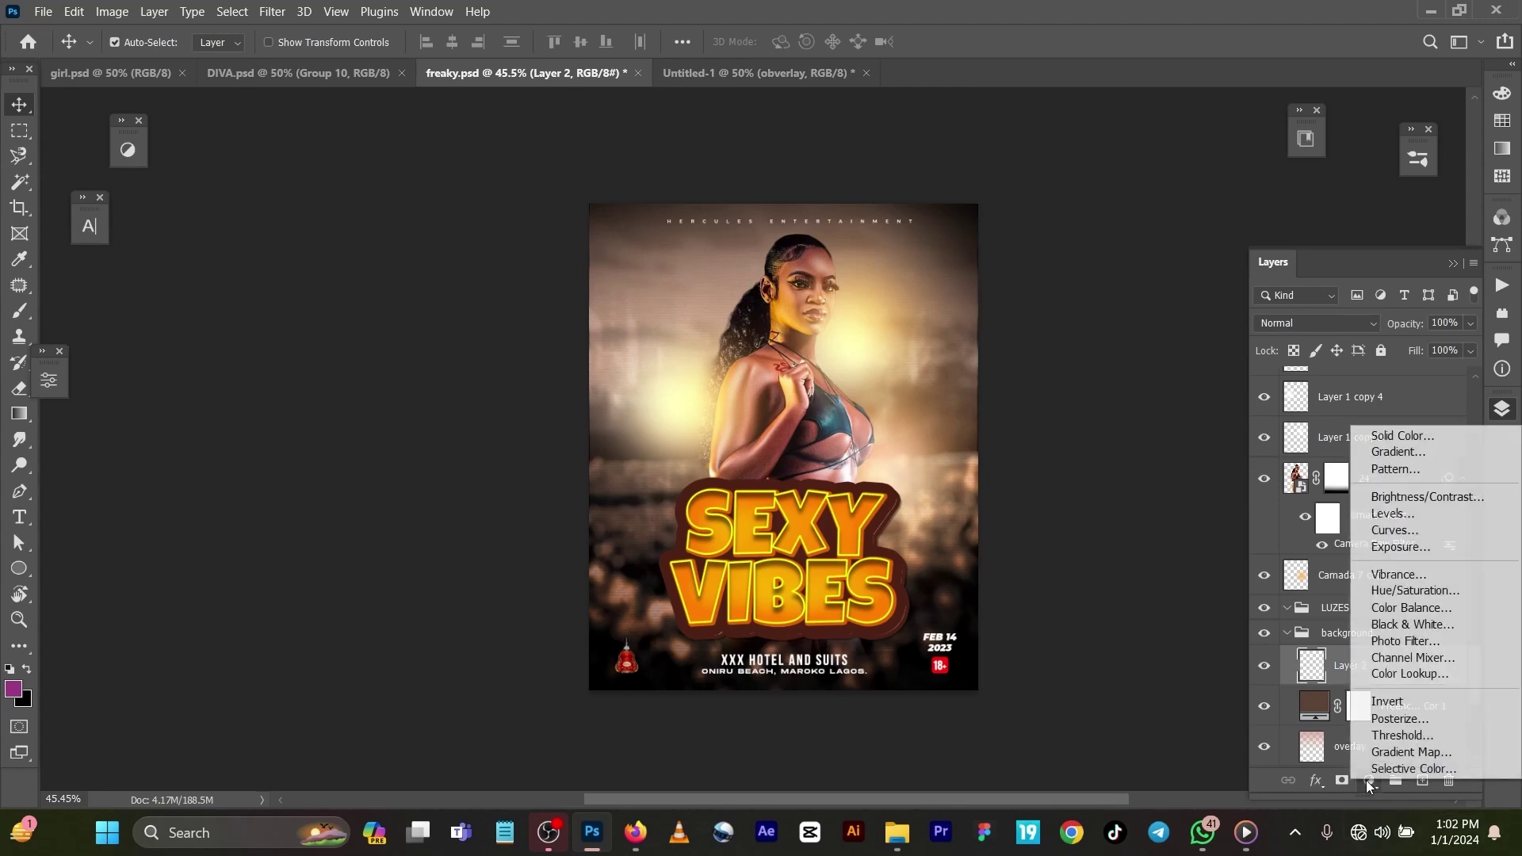
pyautogui.click(1371, 436)
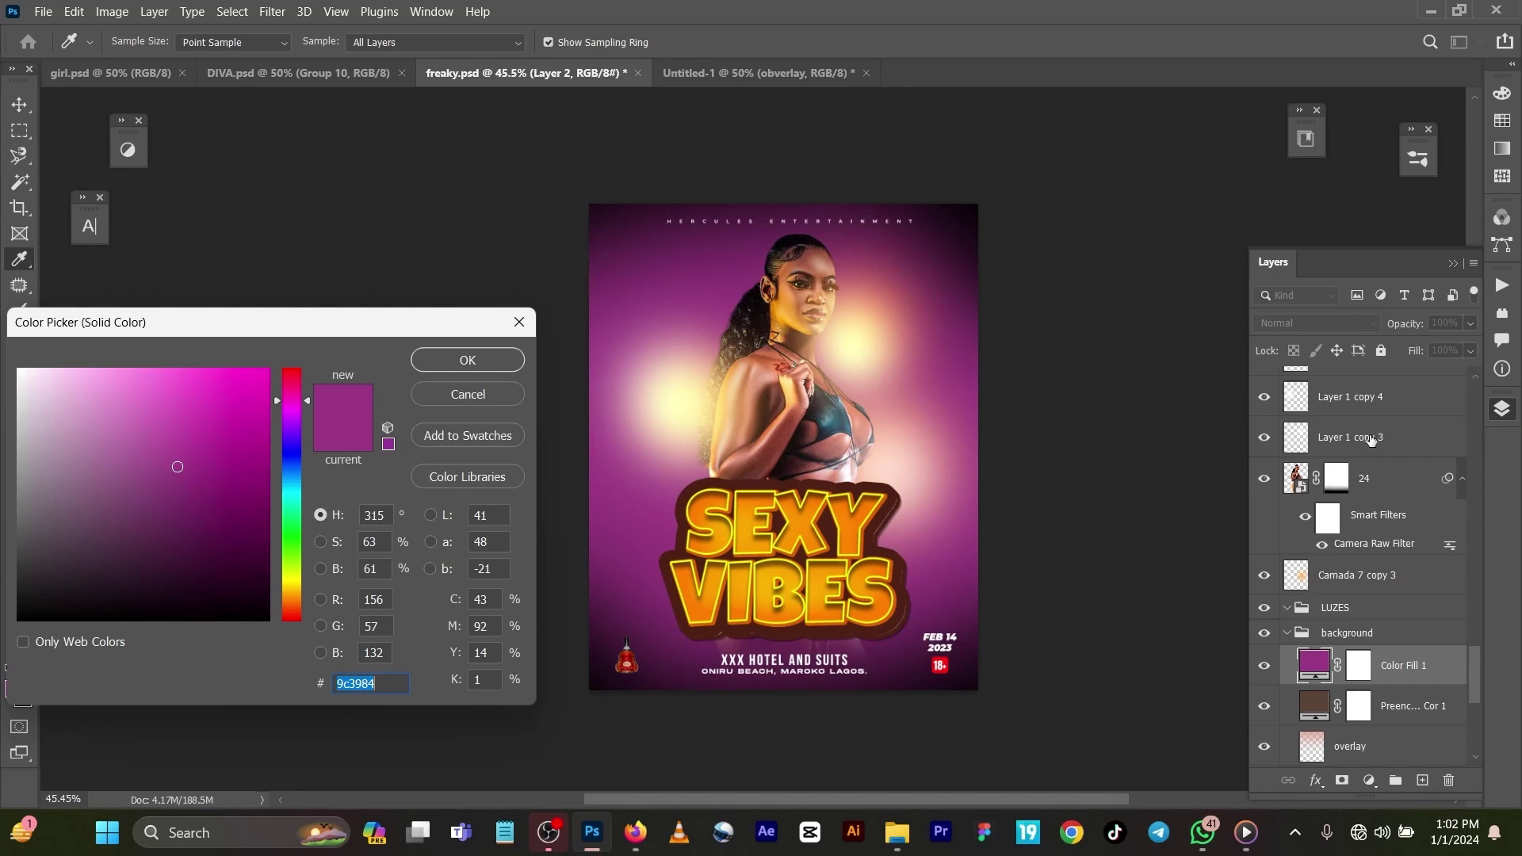
pyautogui.click(484, 390)
pyautogui.press('Delete')
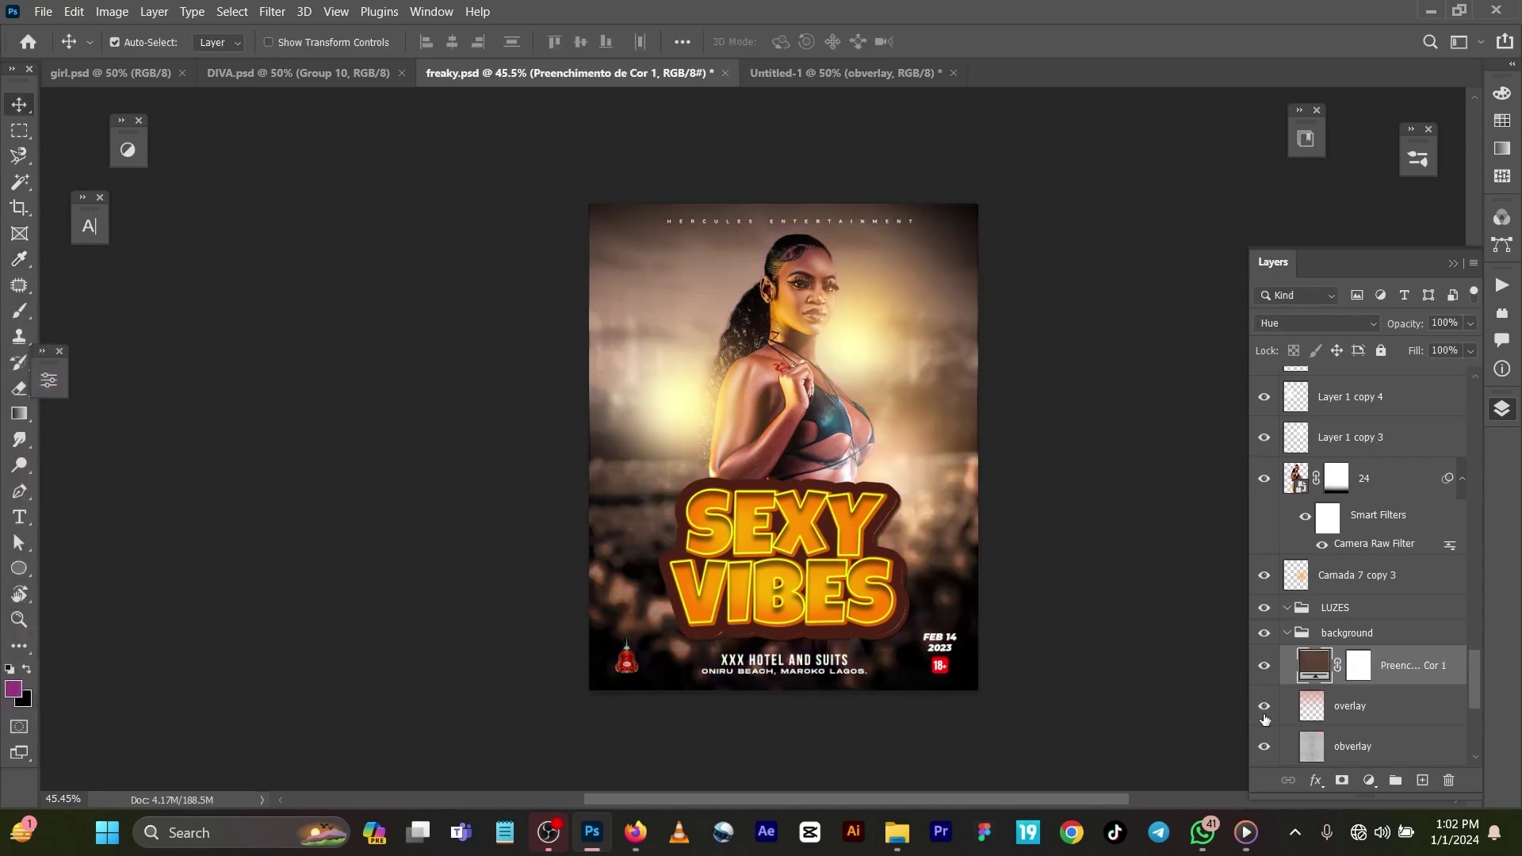
pyautogui.click(1319, 324)
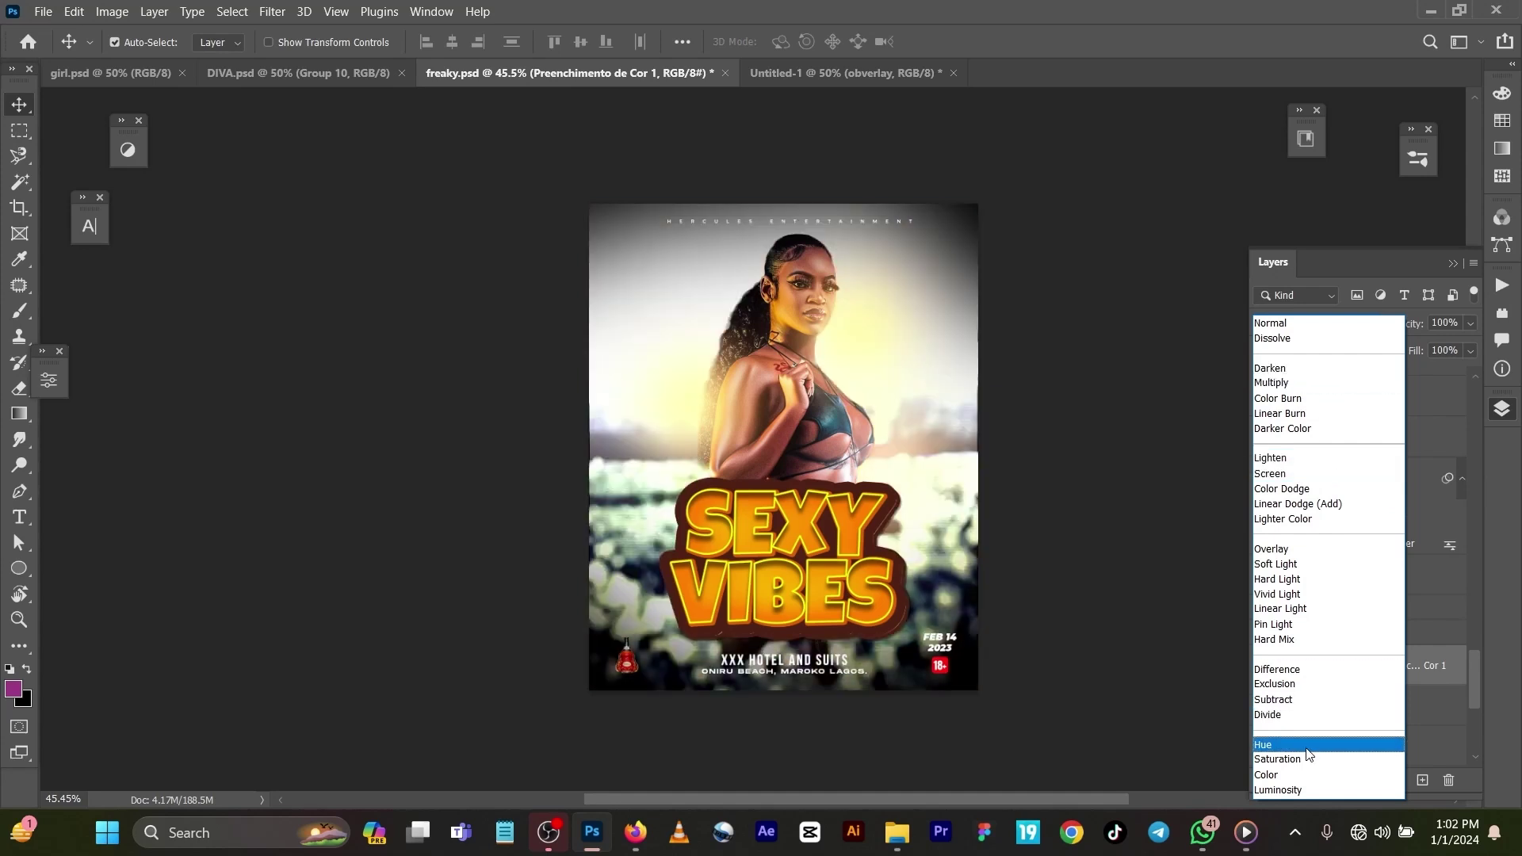
pyautogui.click(1307, 745)
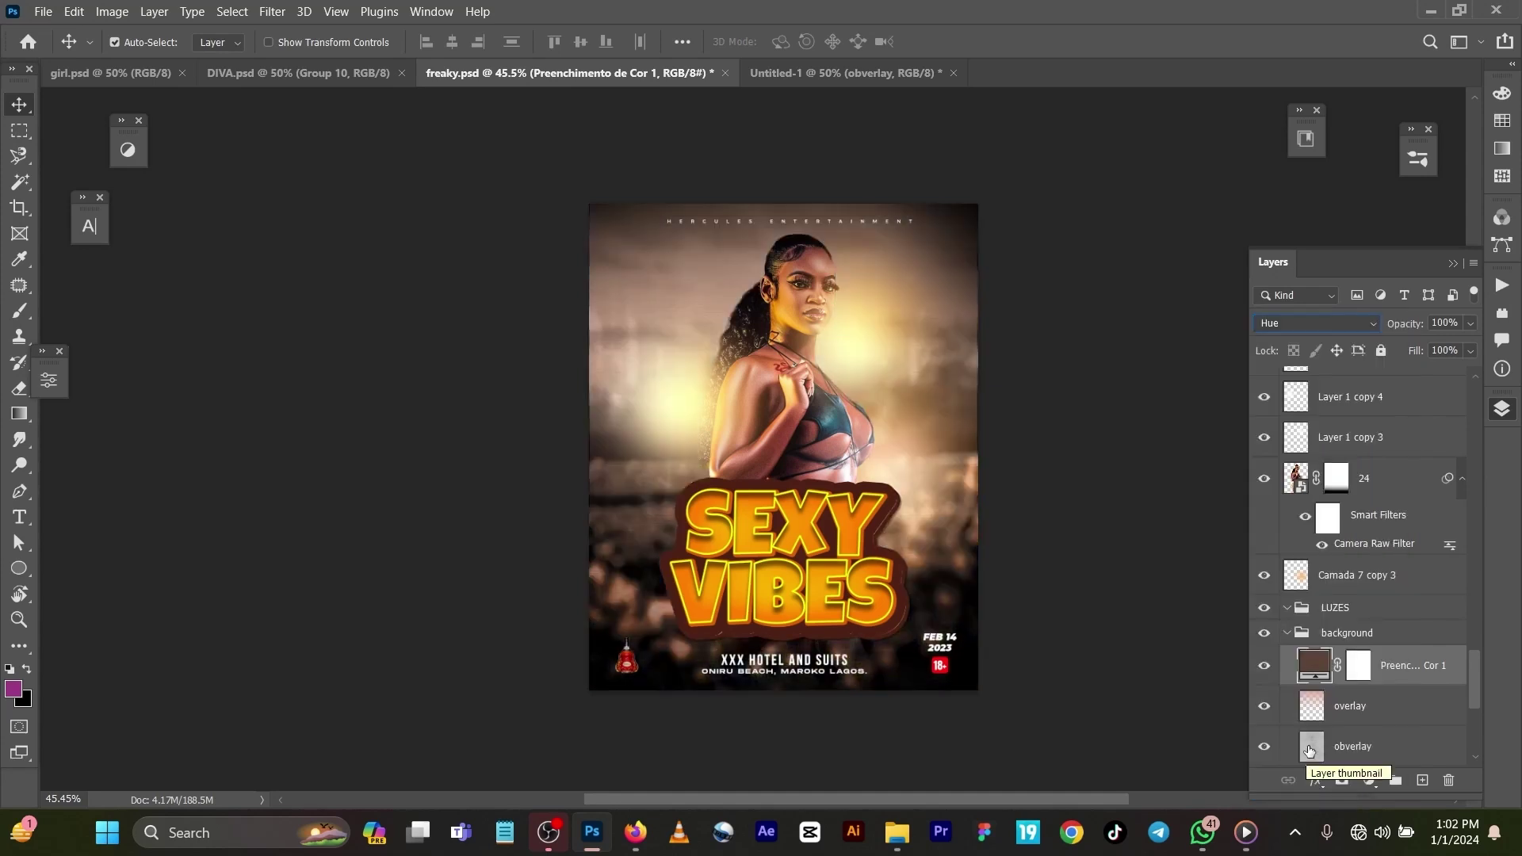
pyautogui.click(1122, 411)
pyautogui.click(645, 70)
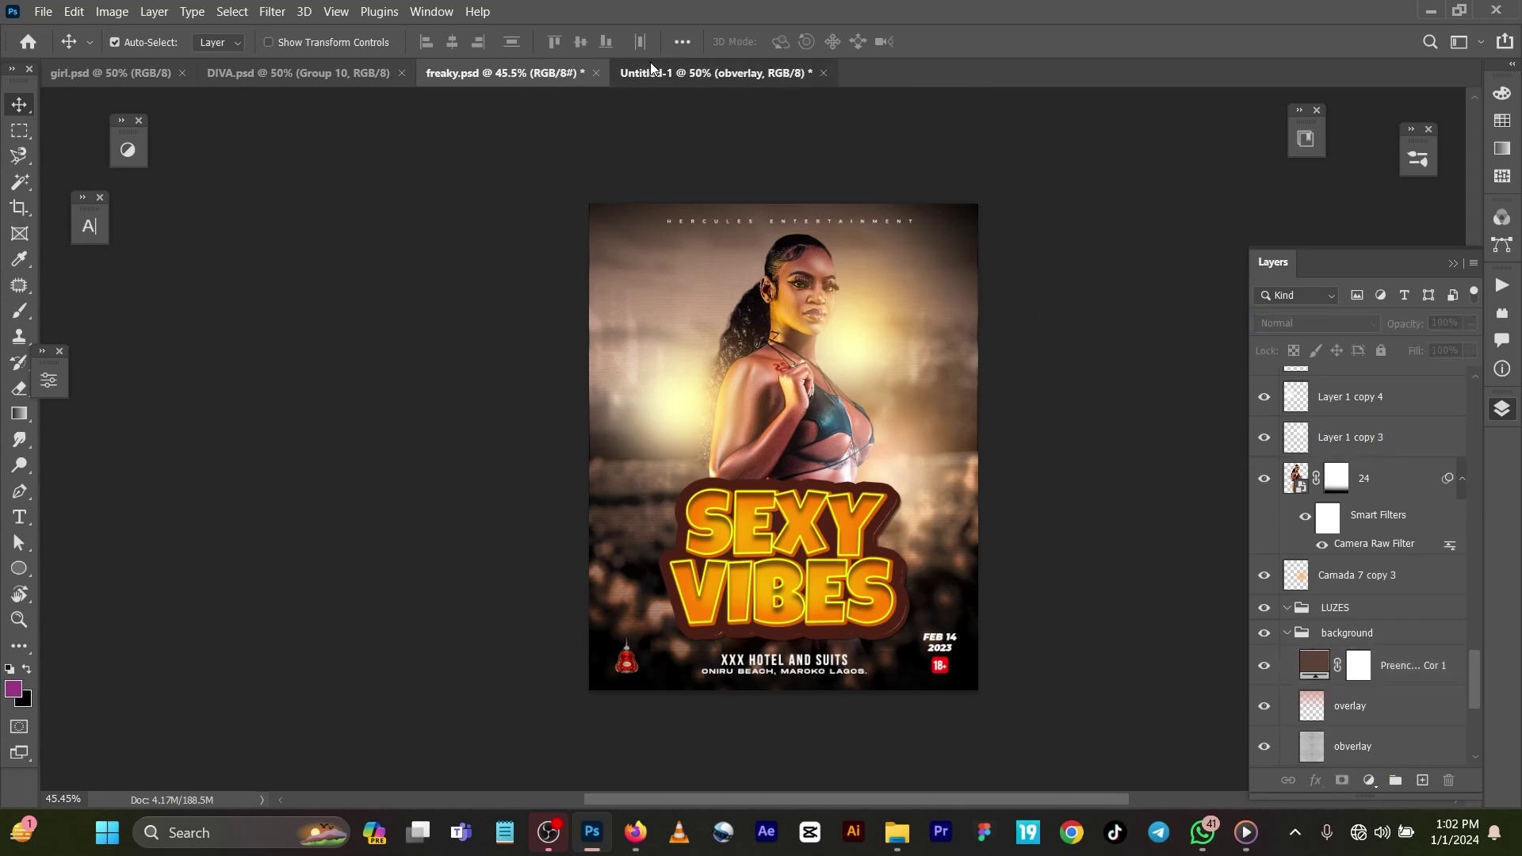
# Delete layer 24's mask in freaky.psd and carry the model layer into Untitled-1.
pyautogui.click(520, 68)
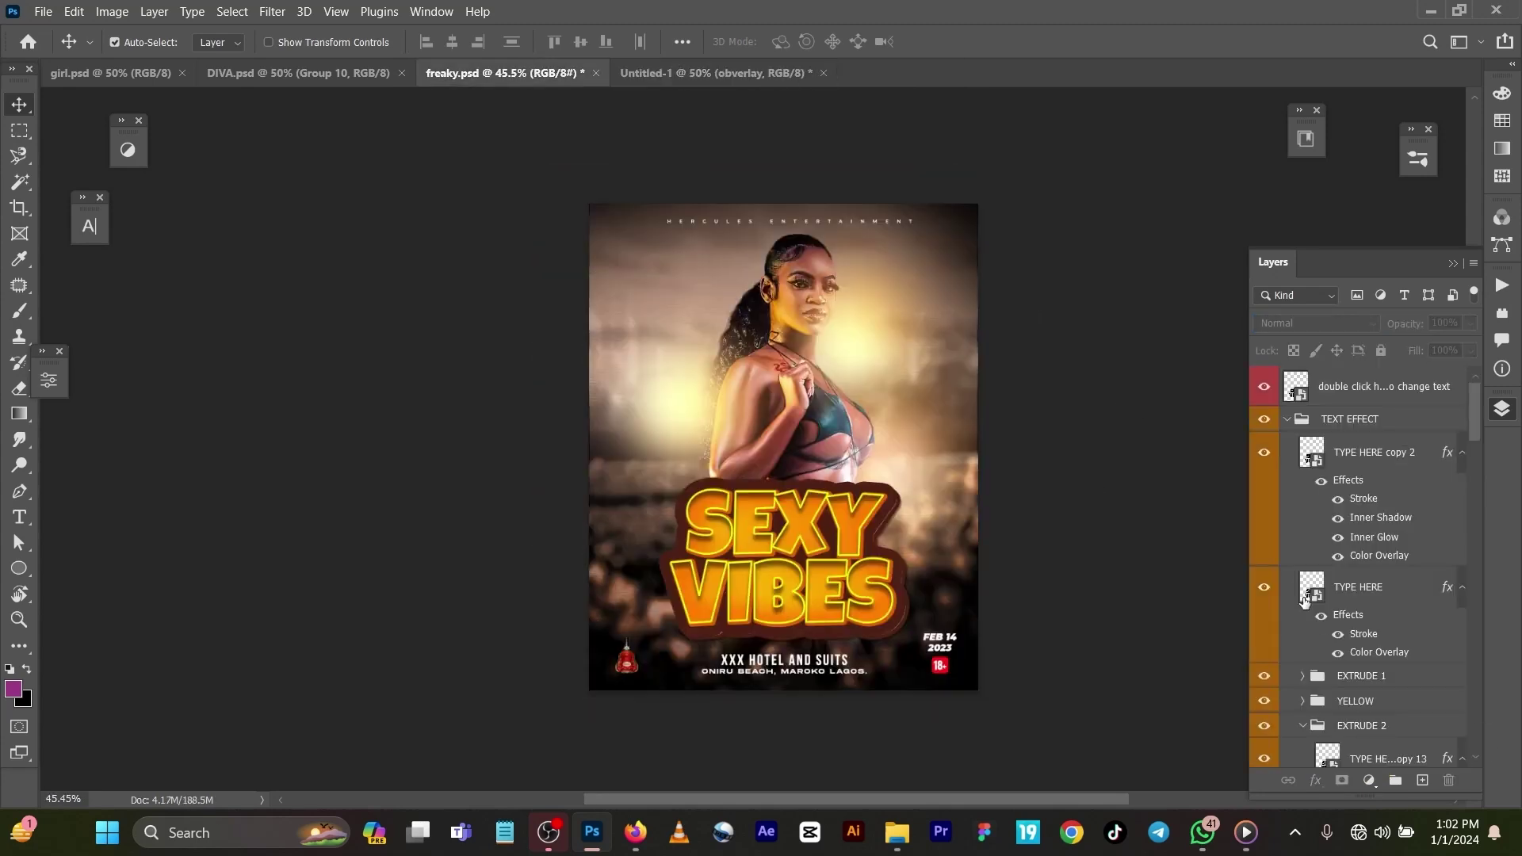
pyautogui.scroll(-10, 1302, 594)
pyautogui.scroll(-10, 1302, 594)
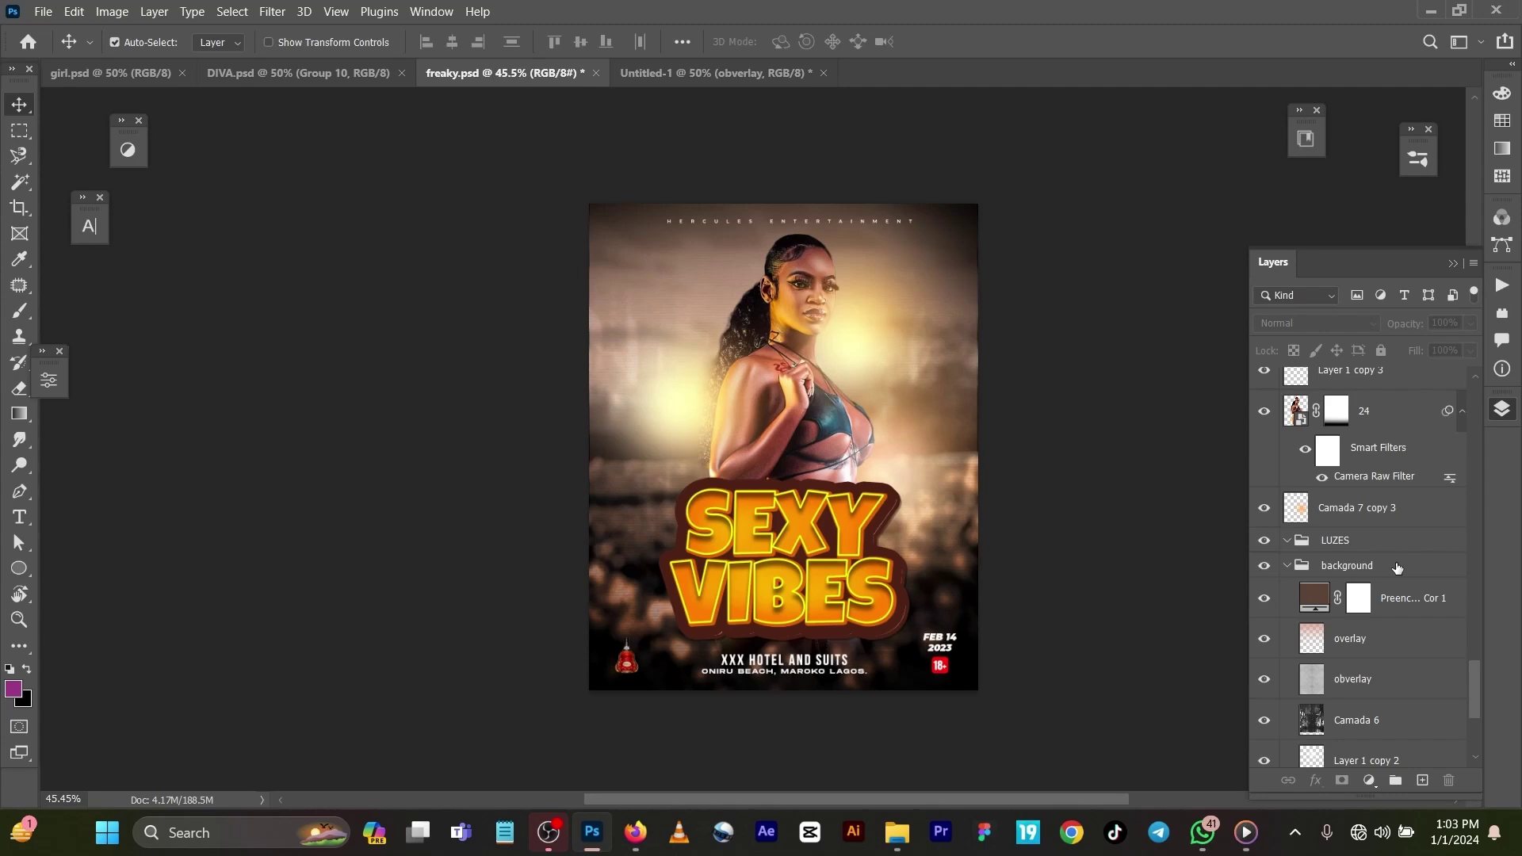
pyautogui.click(1393, 426)
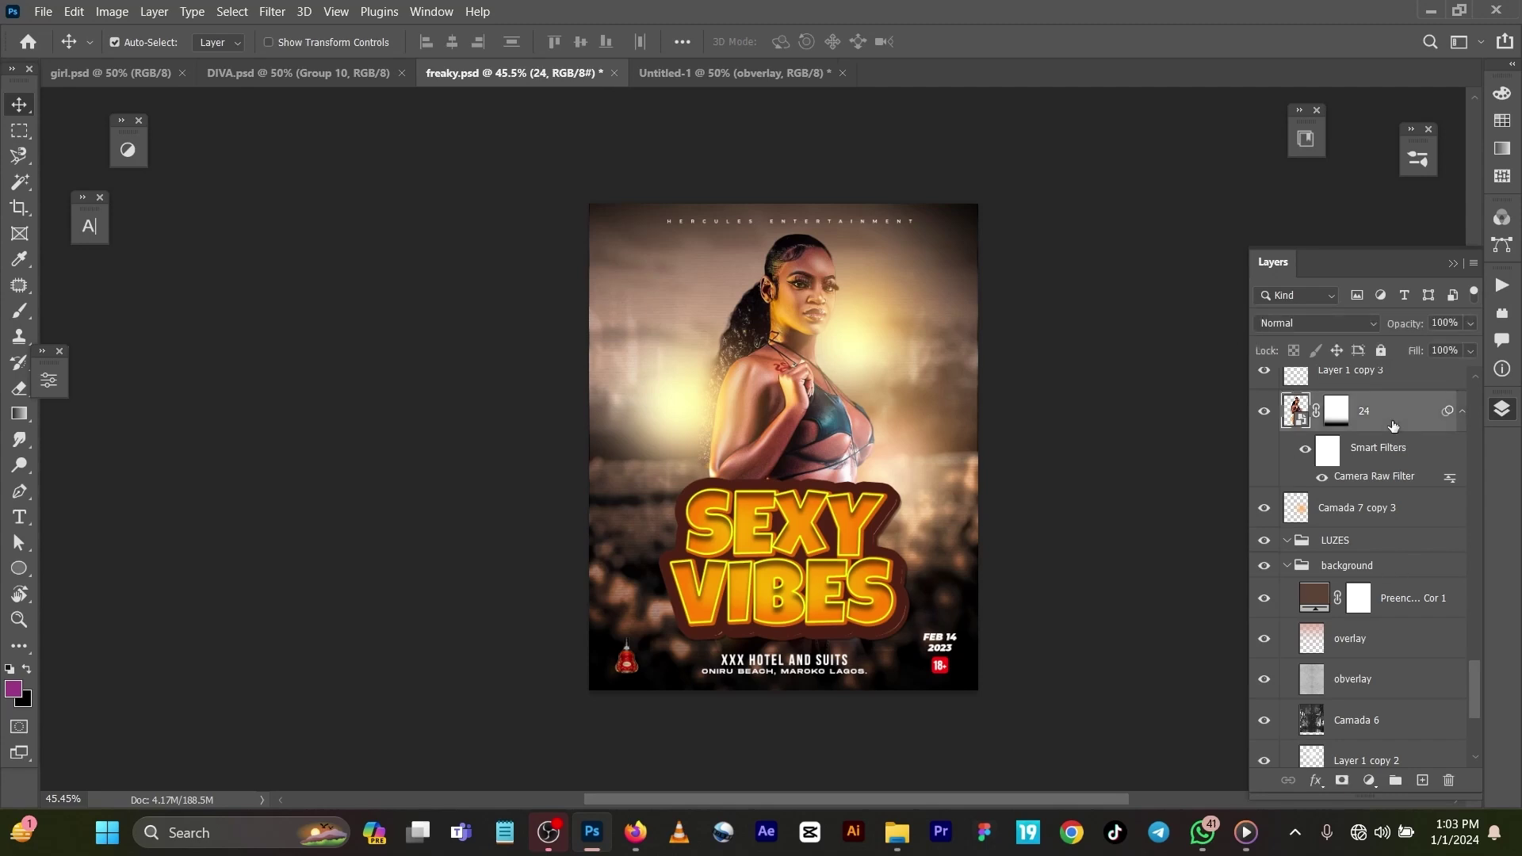
pyautogui.click(1337, 412)
pyautogui.press('Delete')
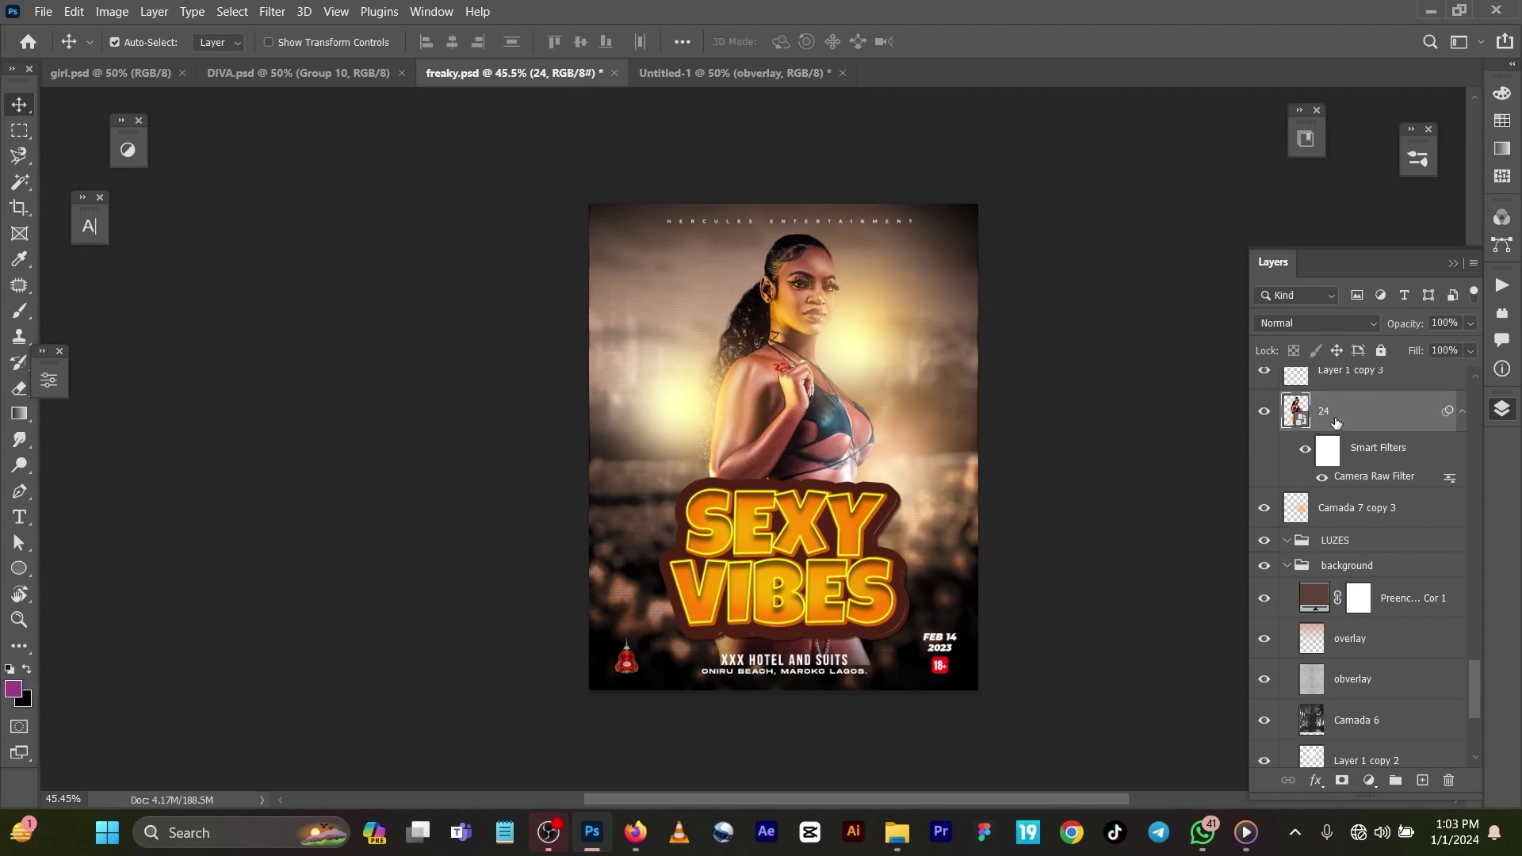
pyautogui.press('ctrl')
pyautogui.click(725, 75)
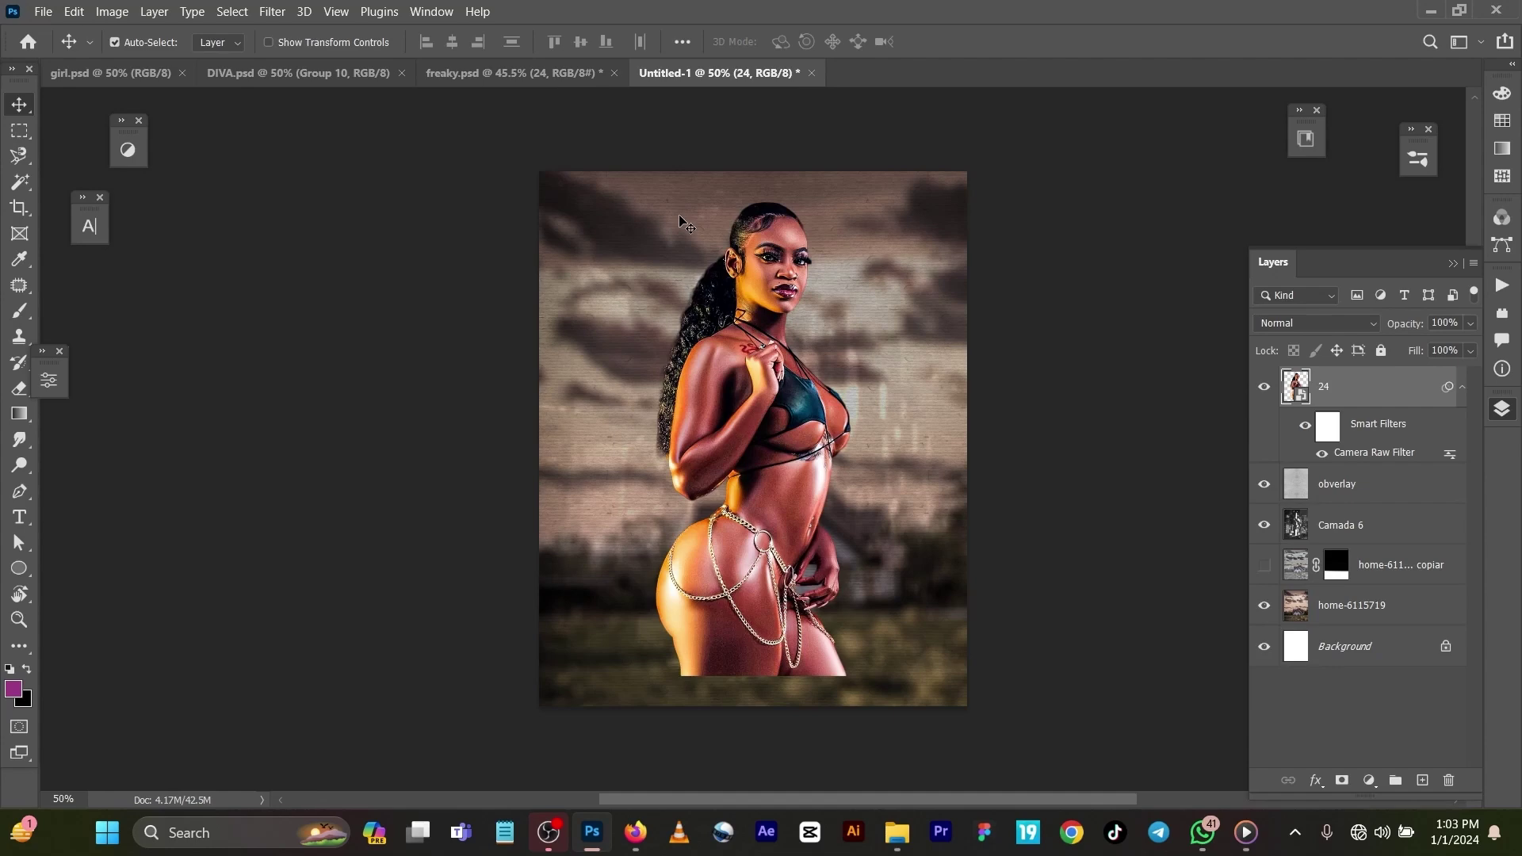
# Lower the model 146 px, fade her legs with a gradient mask, then target the layer's image.
pyautogui.moveTo(793, 408)
pyautogui.mouseDown()
pyautogui.moveTo(794, 467)
pyautogui.moveTo(785, 429)
pyautogui.mouseUp()
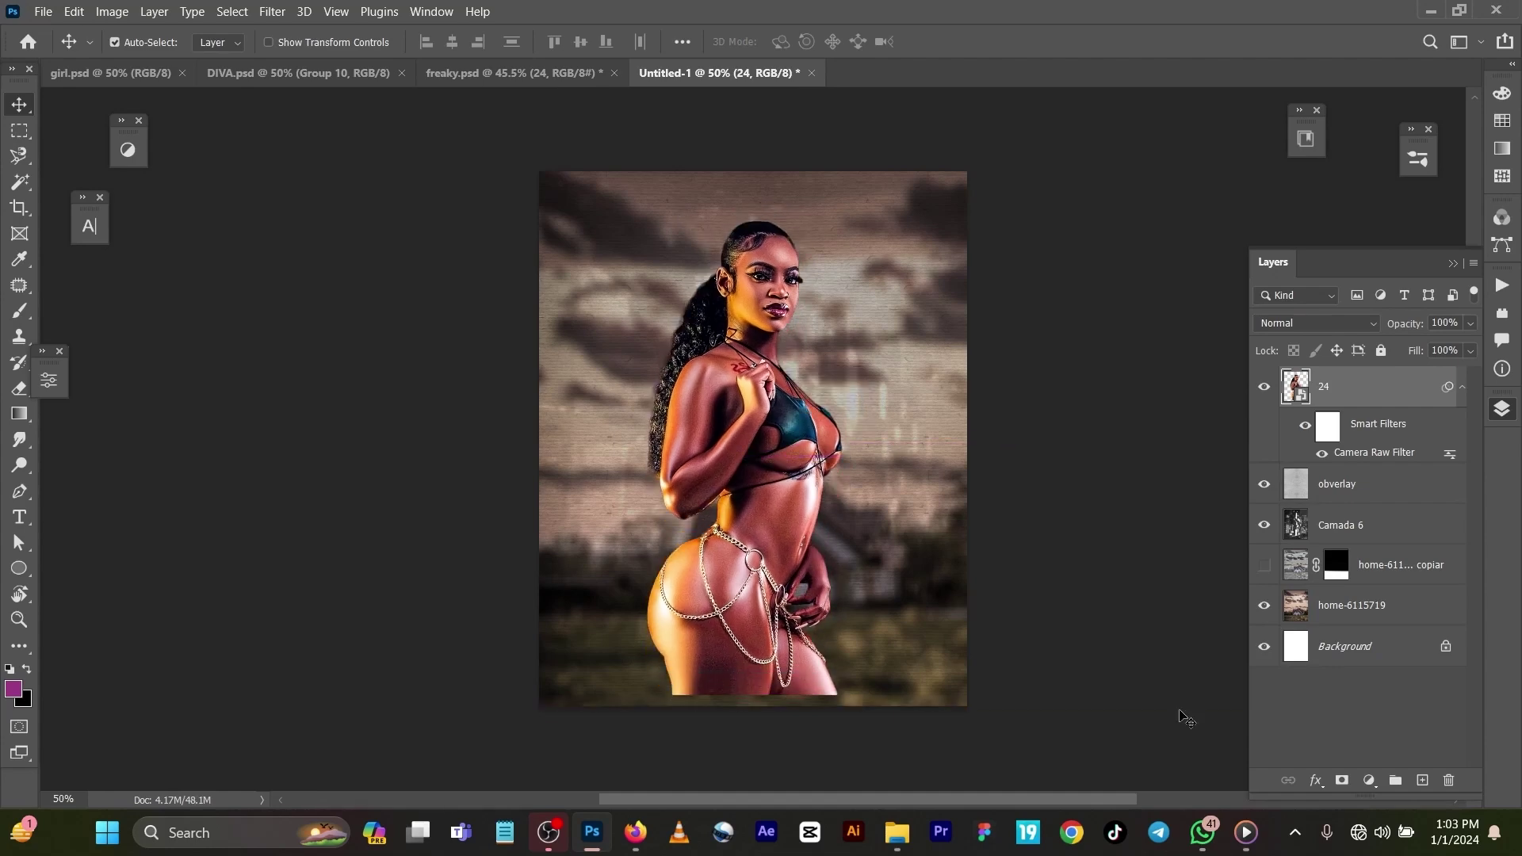
pyautogui.click(1342, 781)
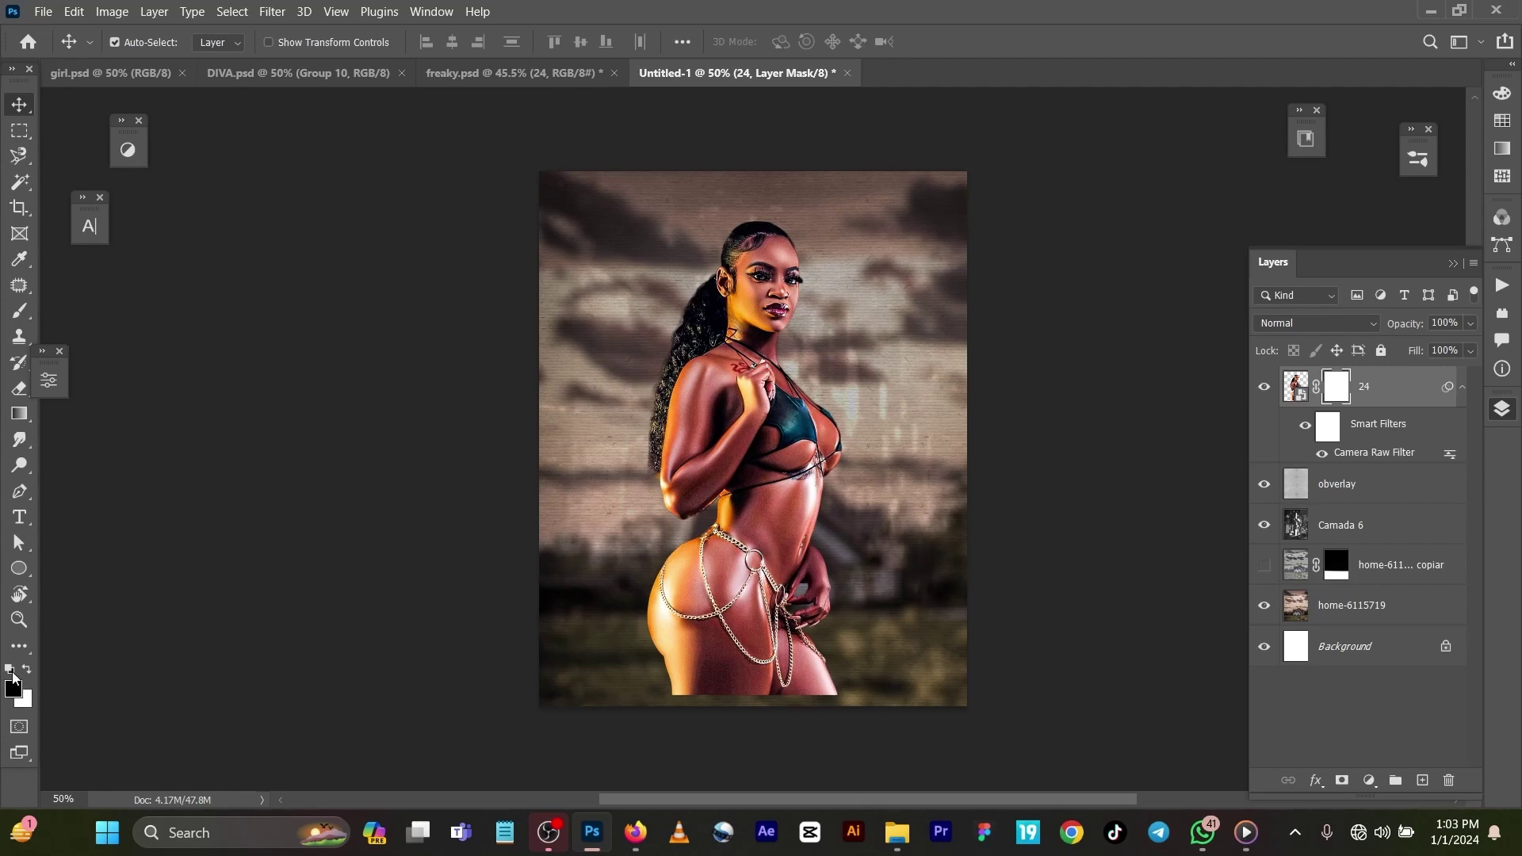
pyautogui.click(20, 419)
pyautogui.moveTo(745, 698); pyautogui.dragTo(744, 623)
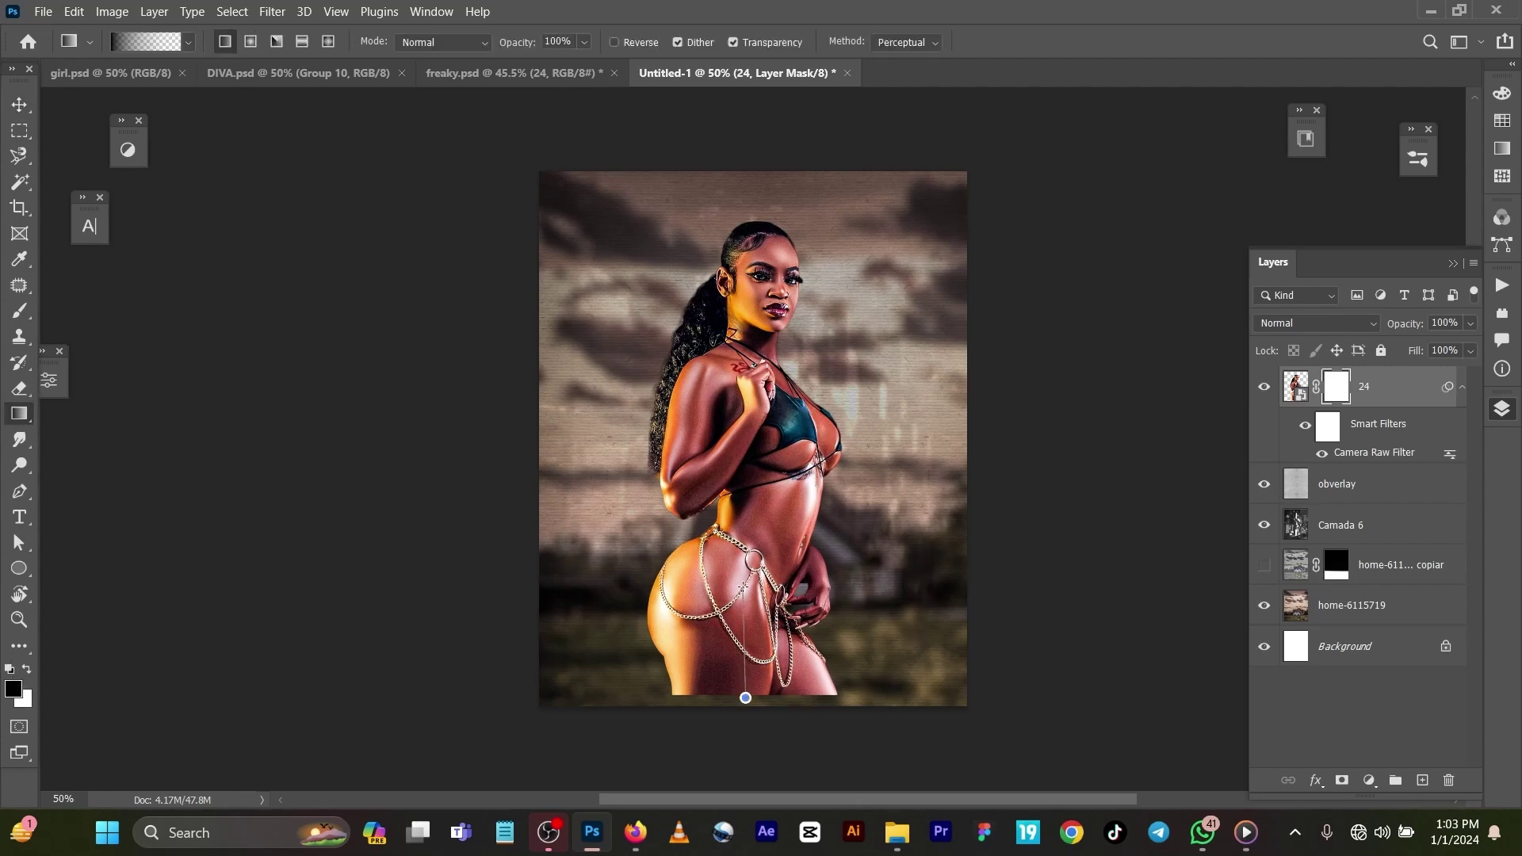
pyautogui.moveTo(766, 709); pyautogui.dragTo(768, 520)
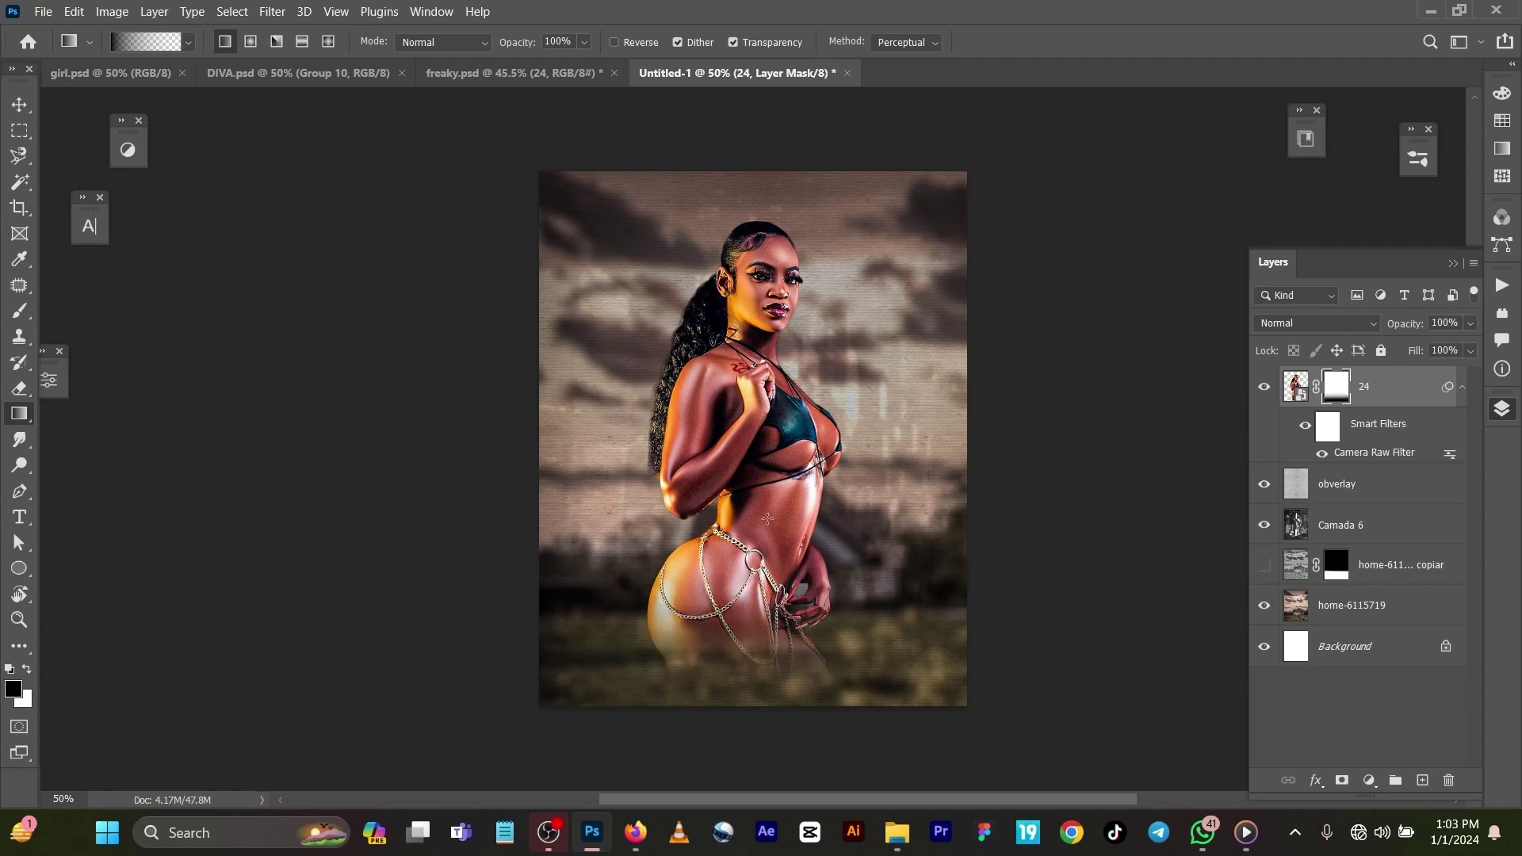
pyautogui.click(19, 104)
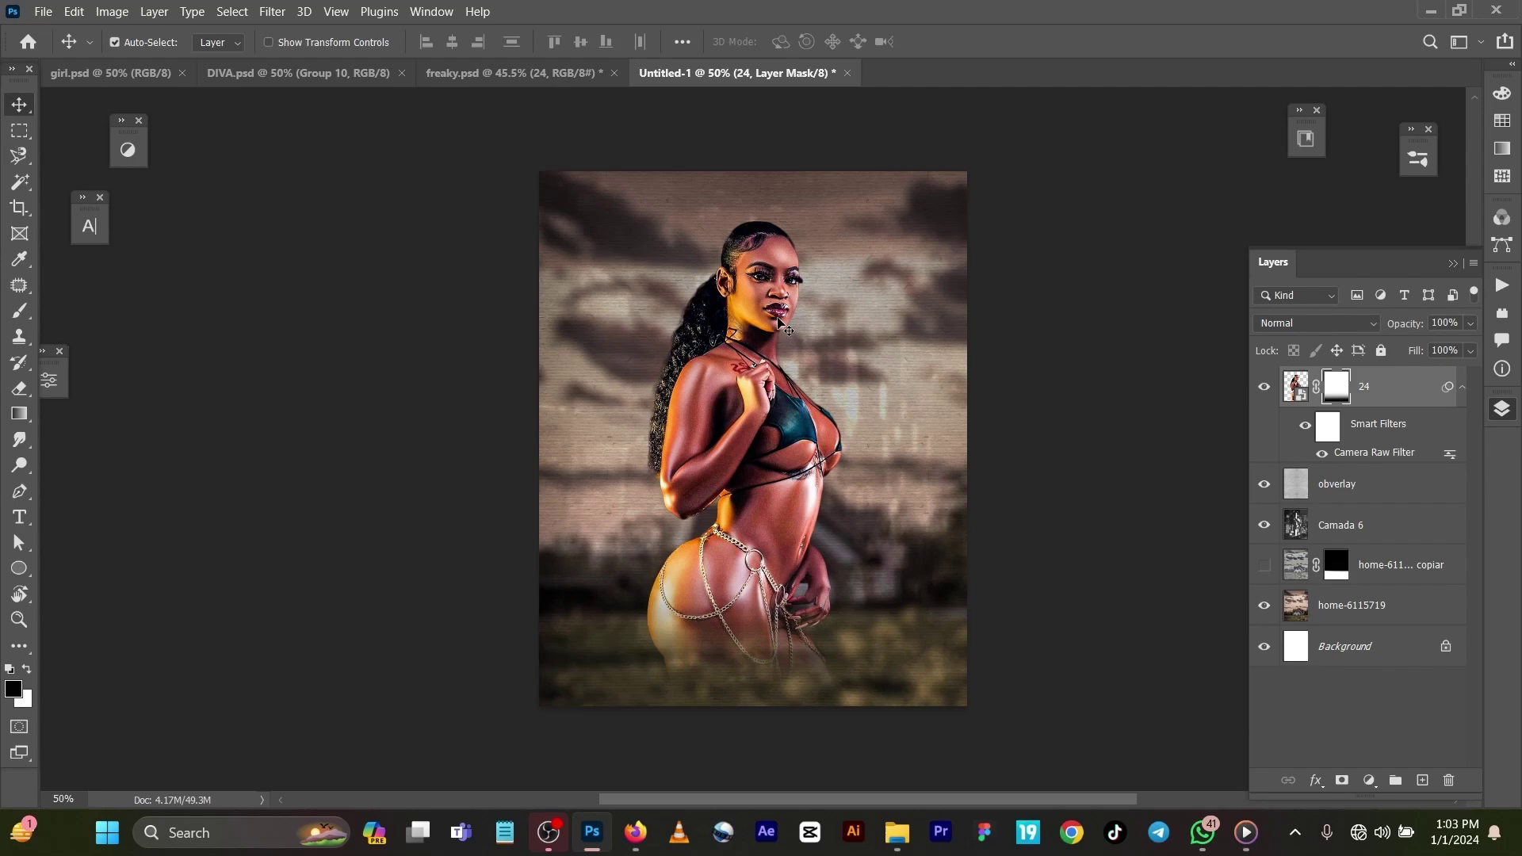
pyautogui.click(1394, 456)
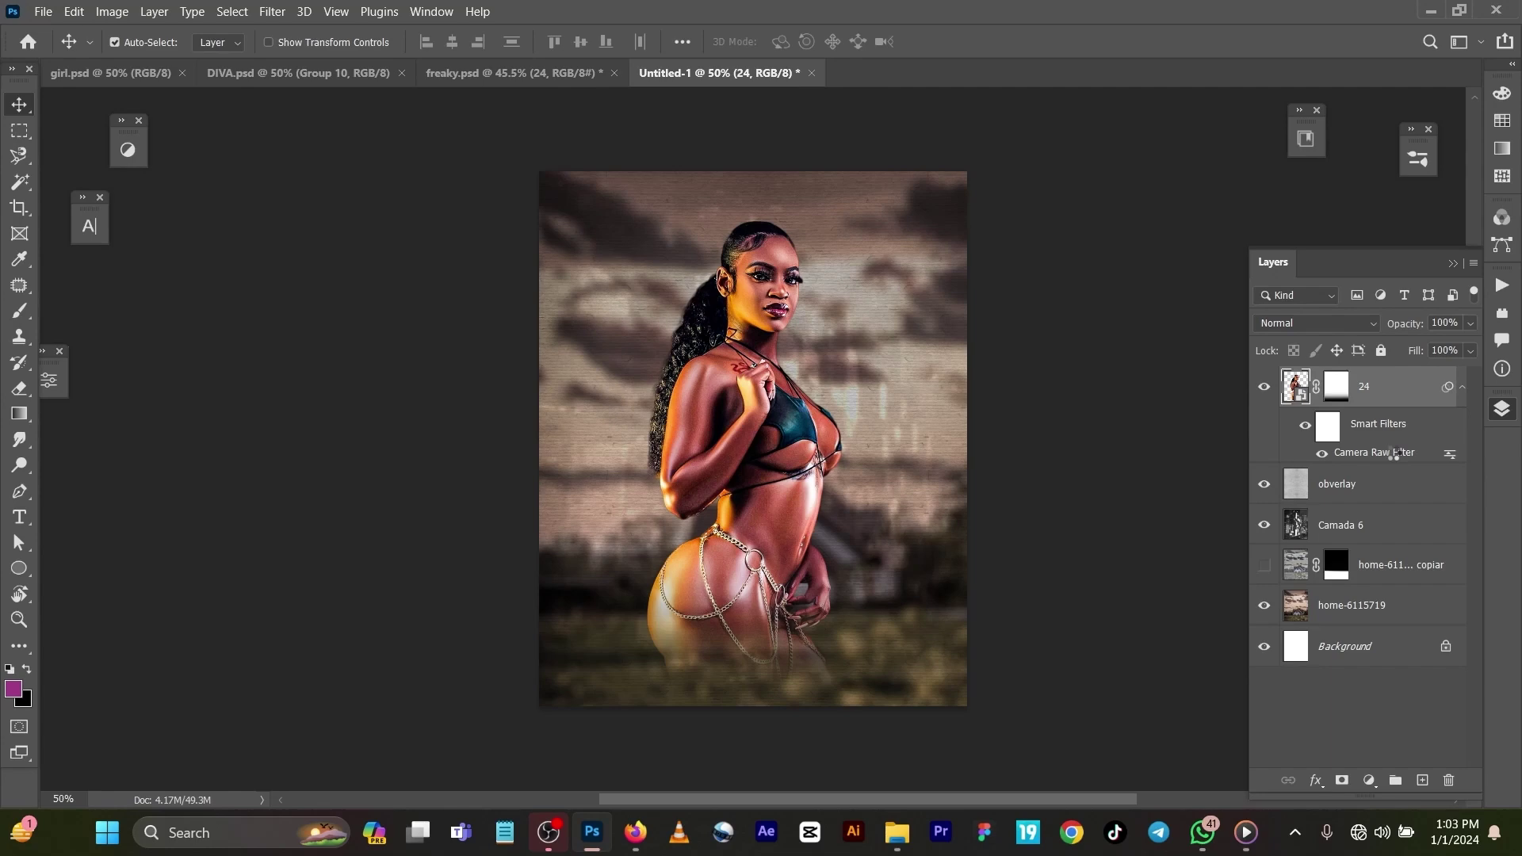
pyautogui.doubleClick(1394, 453)
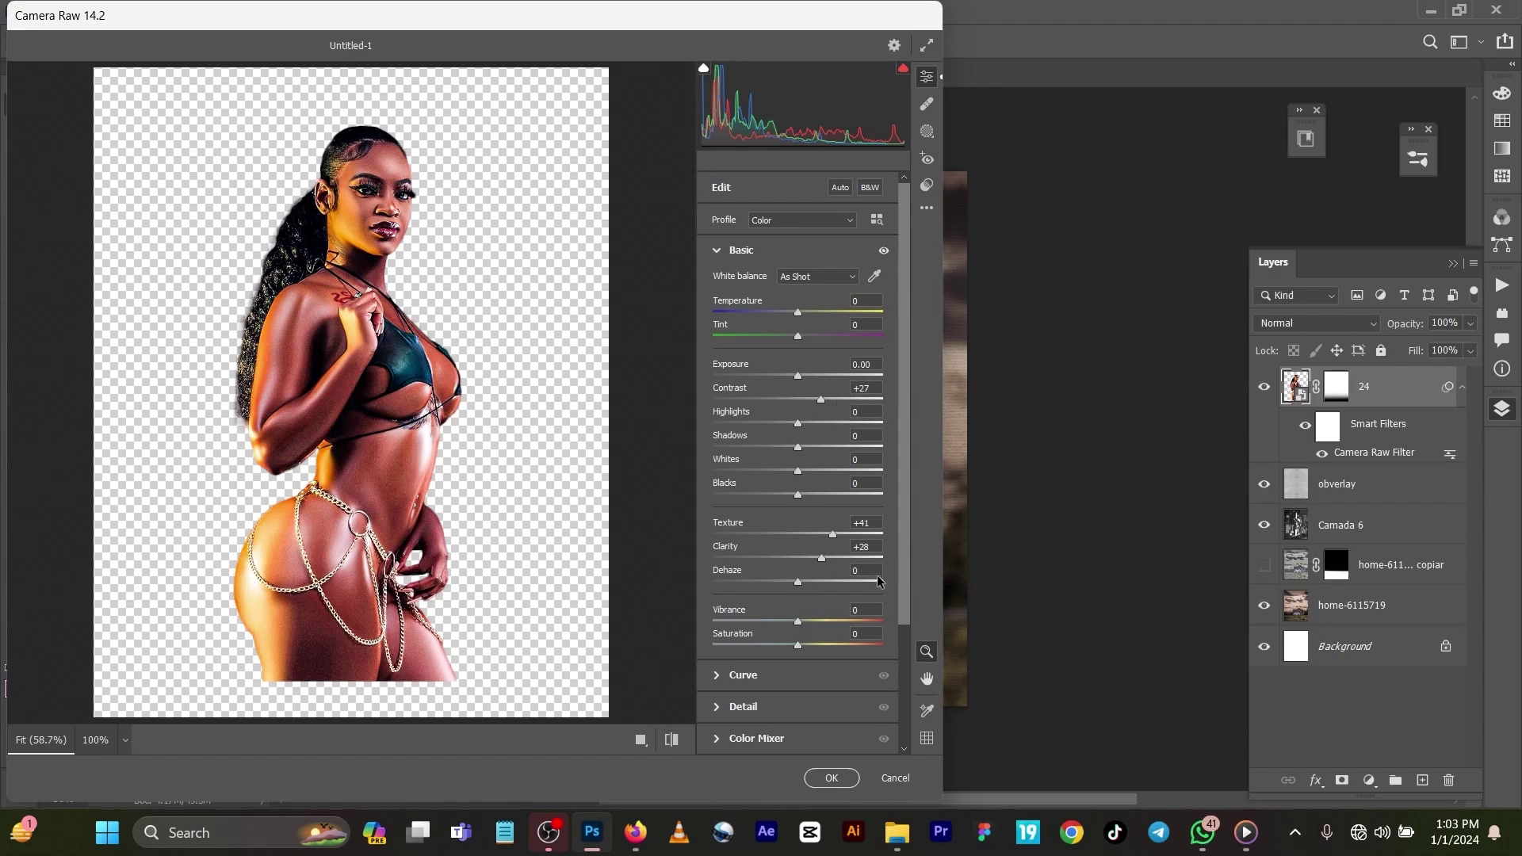
pyautogui.scroll(-3, 796, 631)
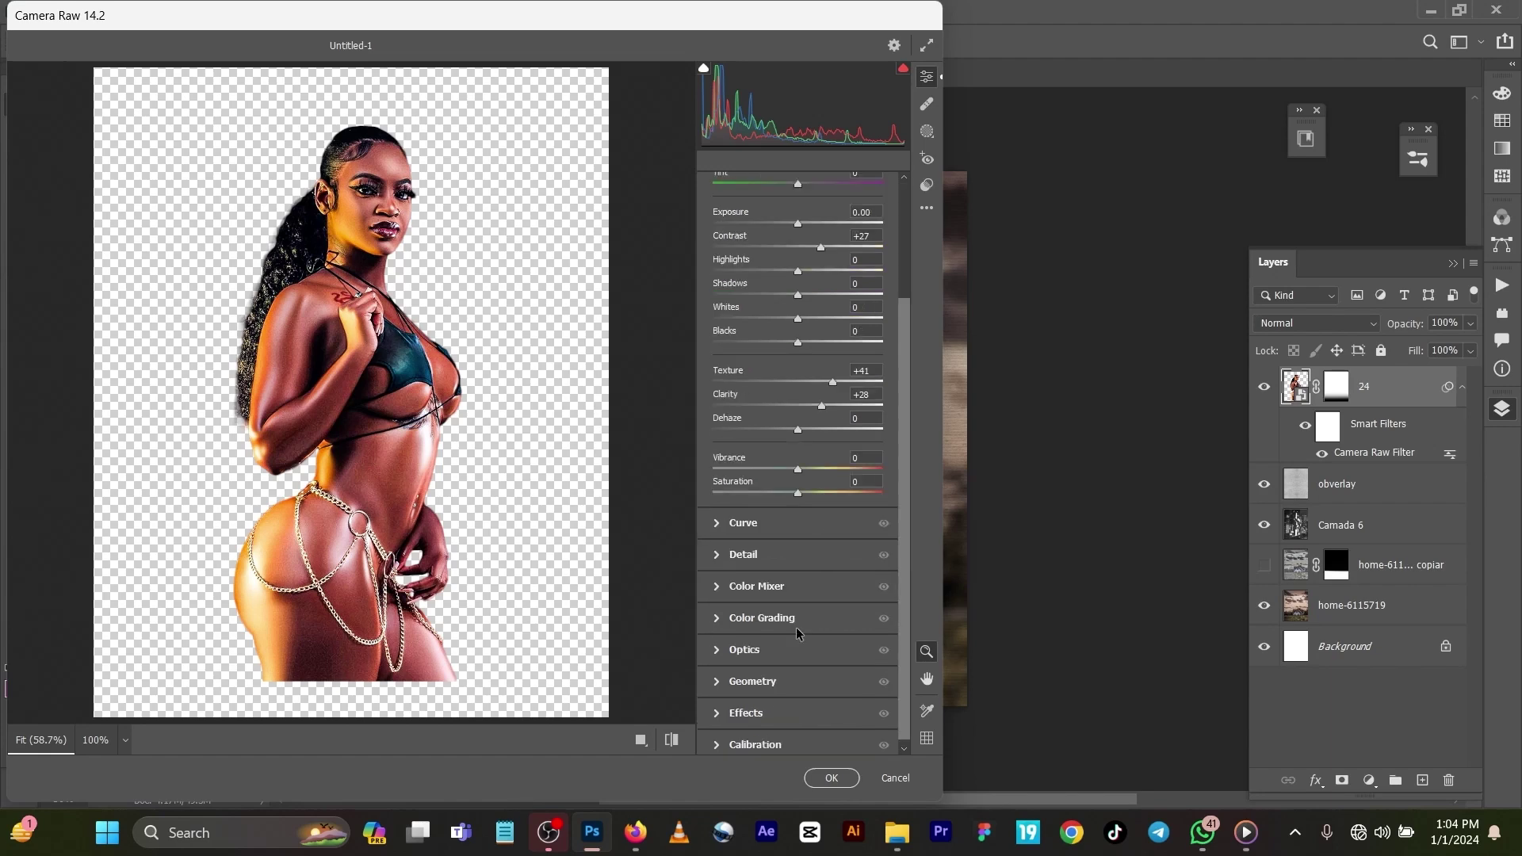
pyautogui.click(716, 556)
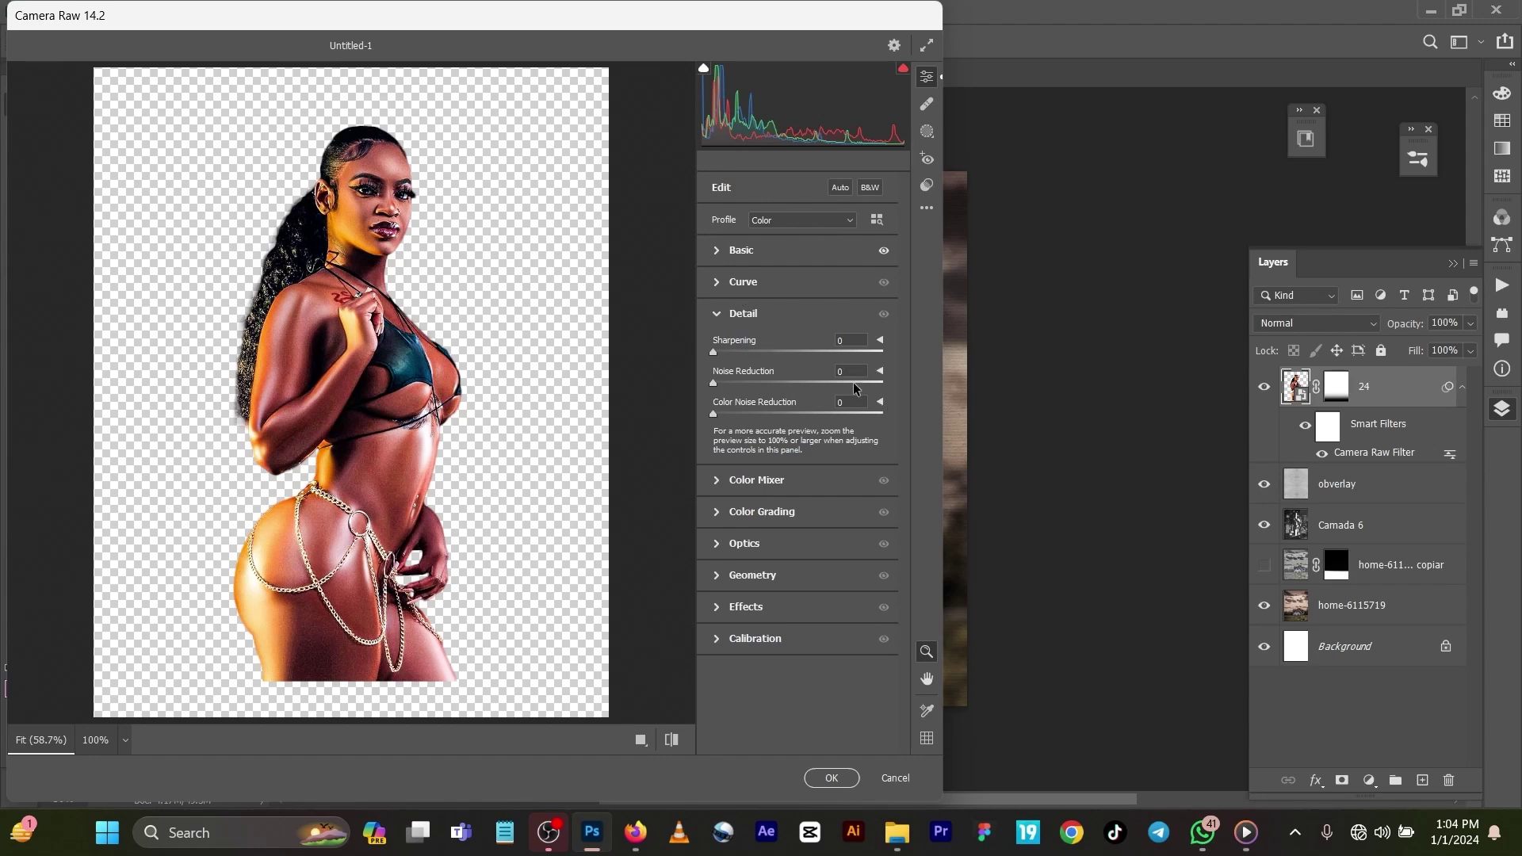
pyautogui.click(830, 780)
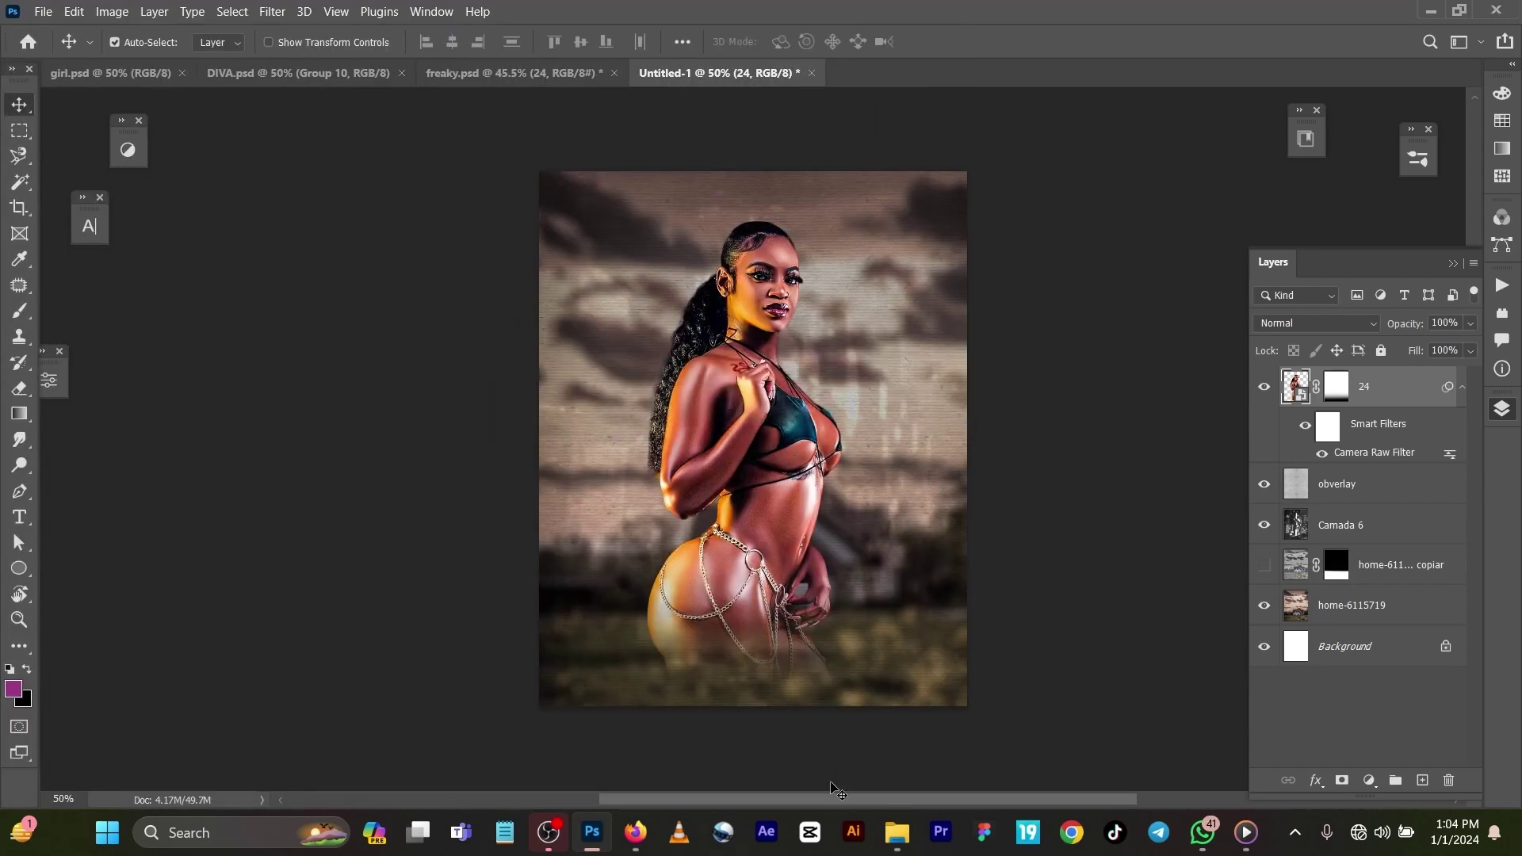
pyautogui.click(549, 80)
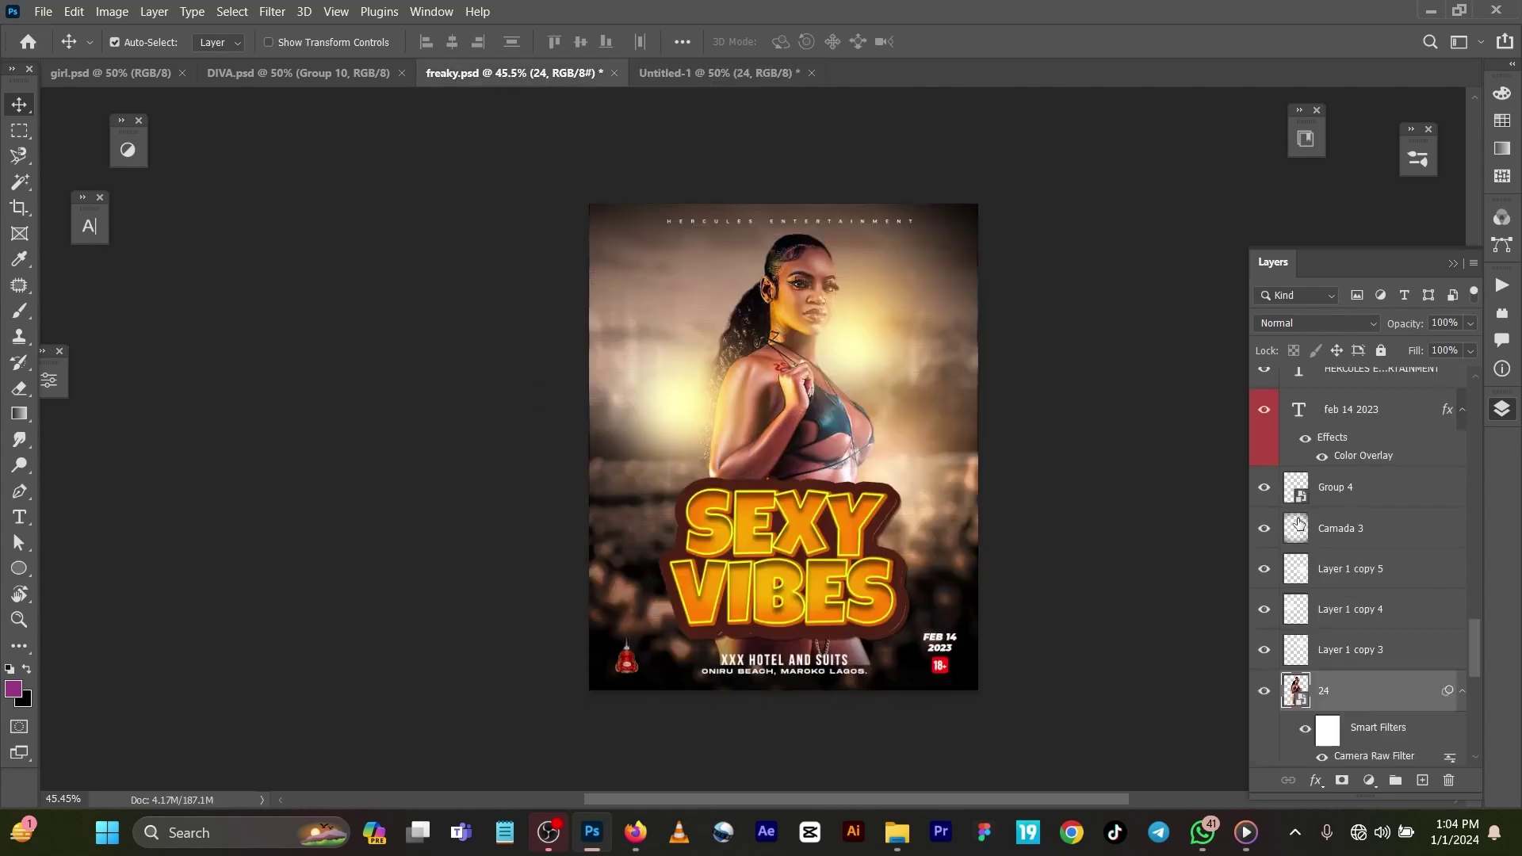
pyautogui.scroll(-2, 1403, 612)
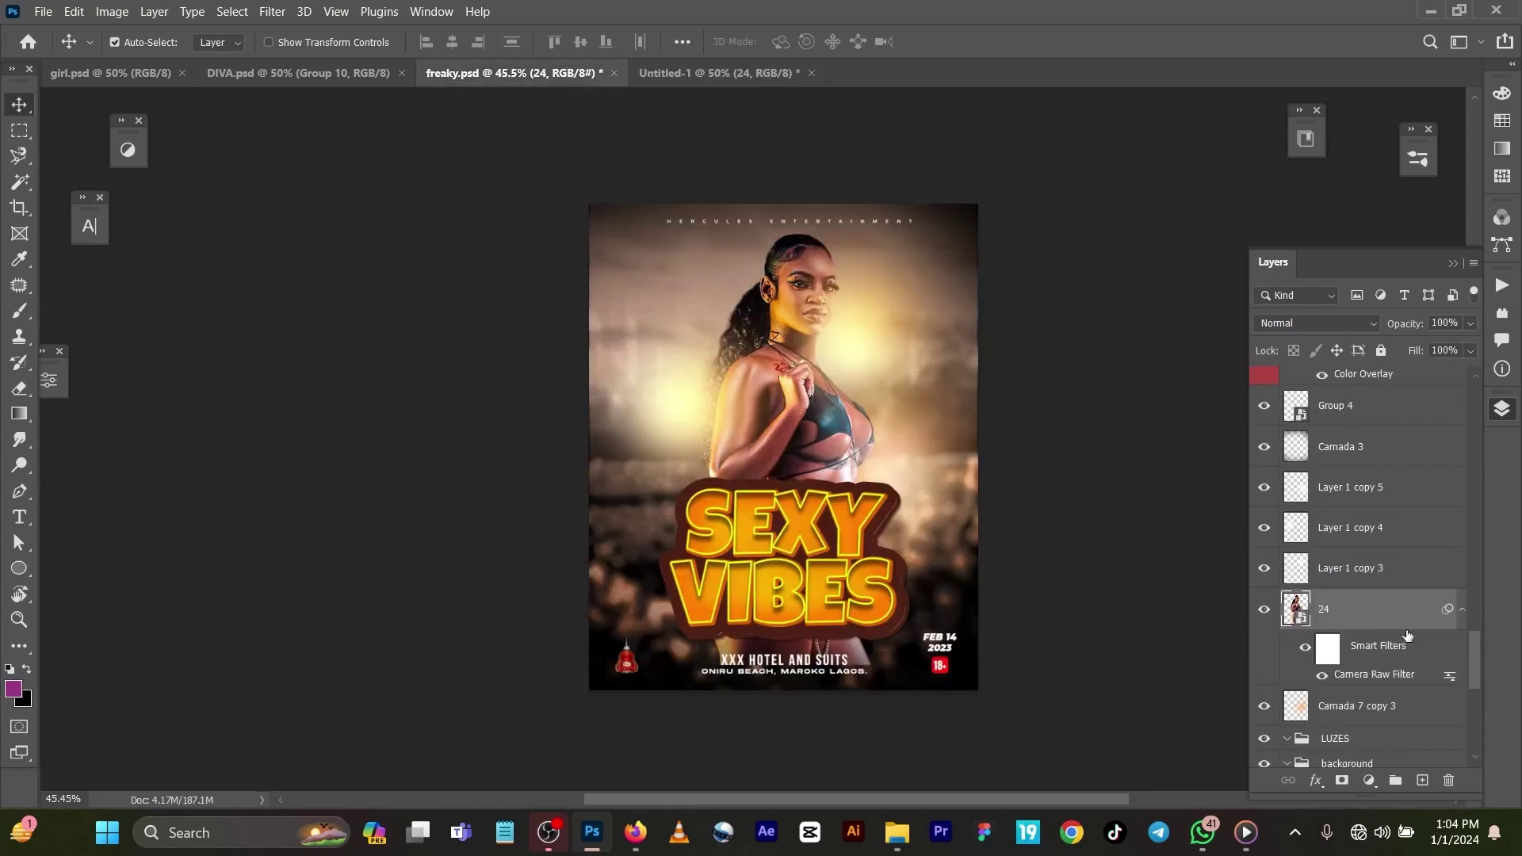
pyautogui.click(1403, 718)
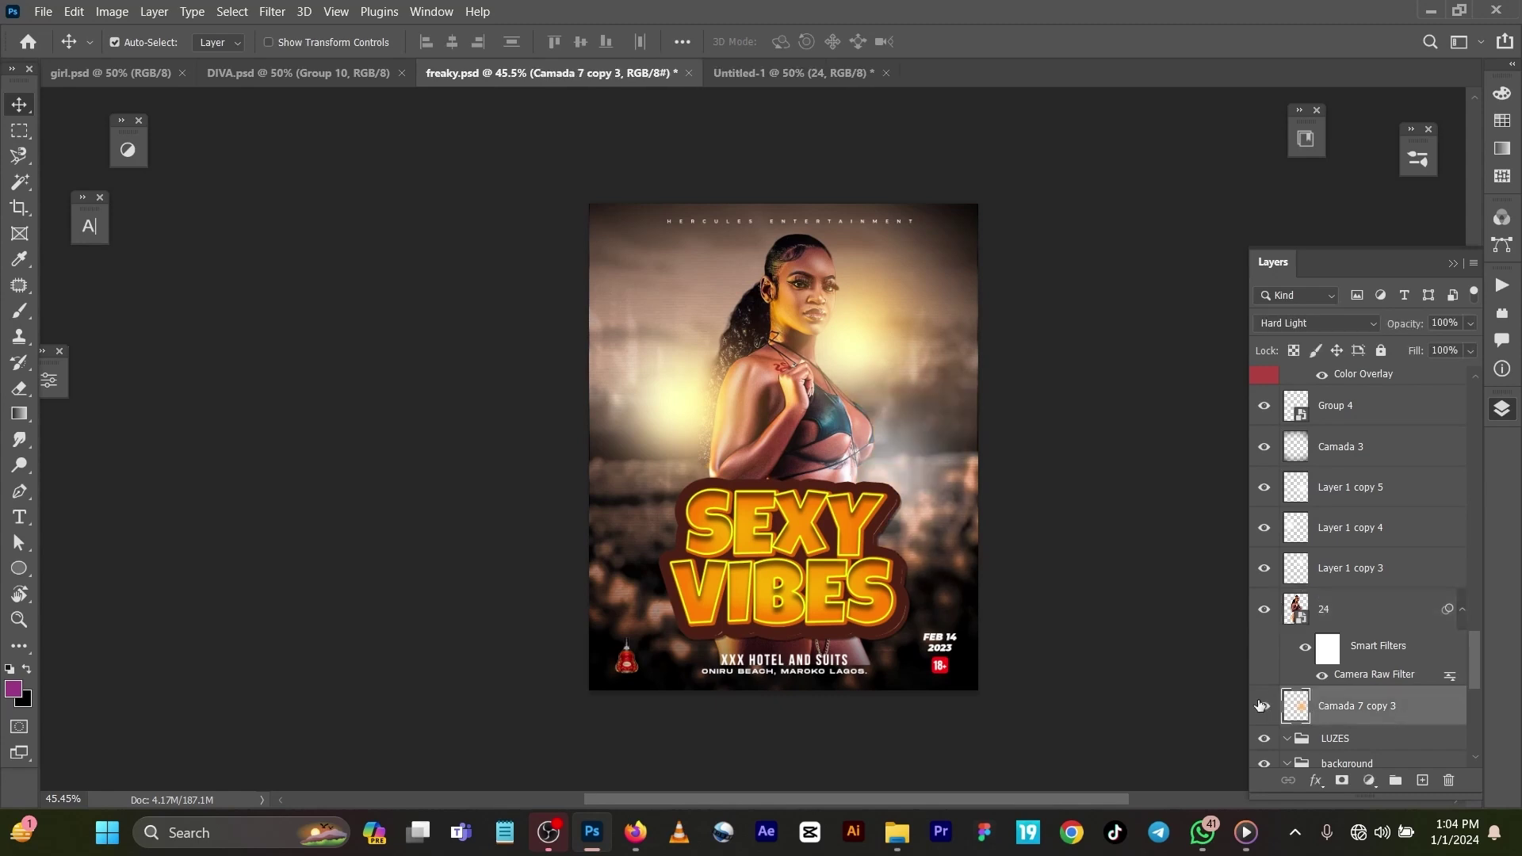
pyautogui.scroll(-4, 1338, 687)
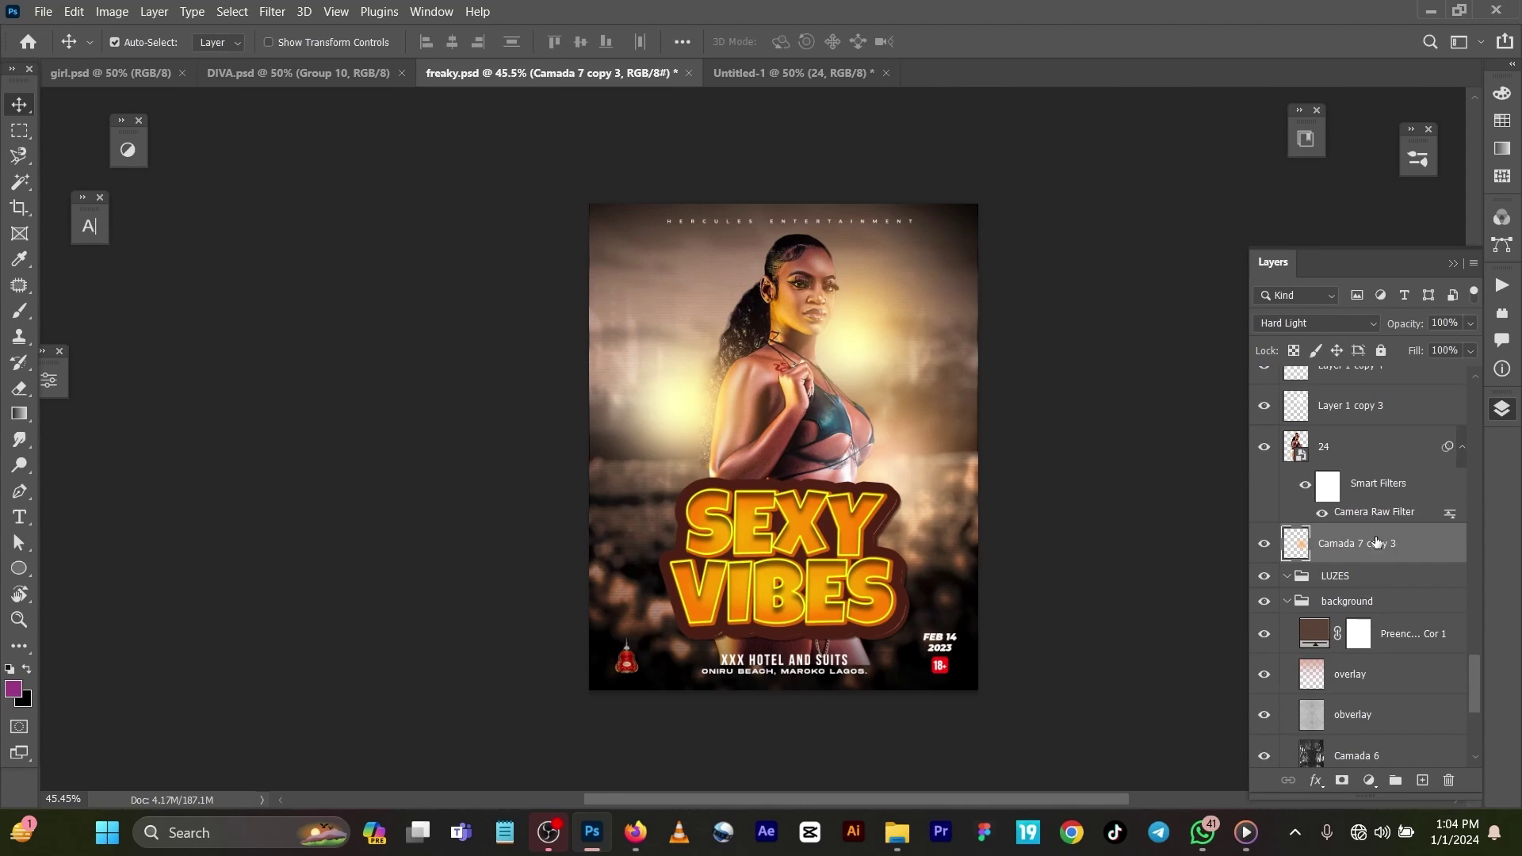
pyautogui.click(755, 73)
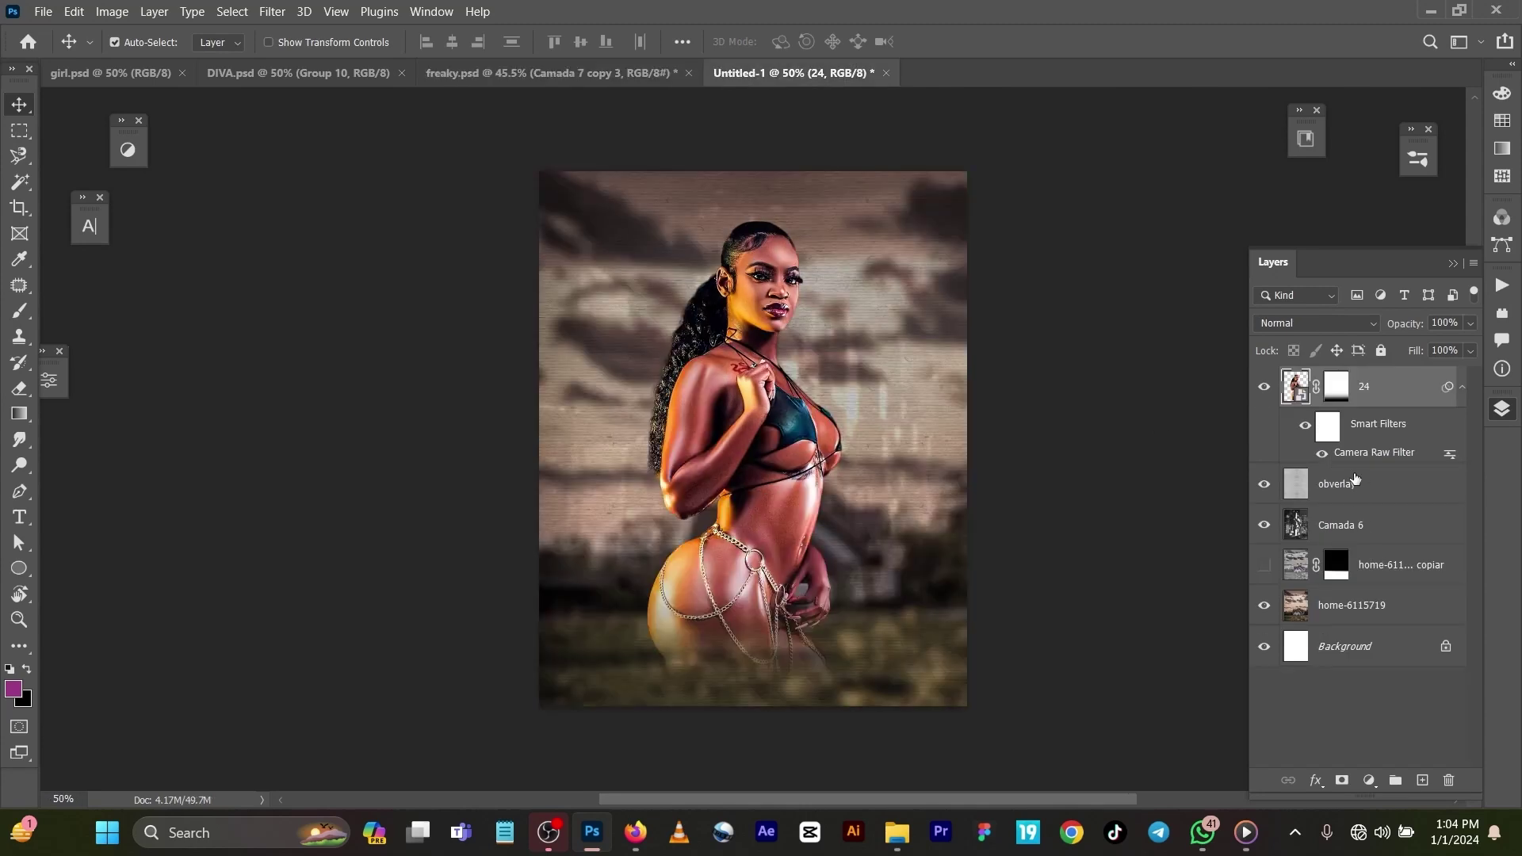
# On a new layer, paint a soft orange brush dab to the right of the model.
pyautogui.click(1421, 780)
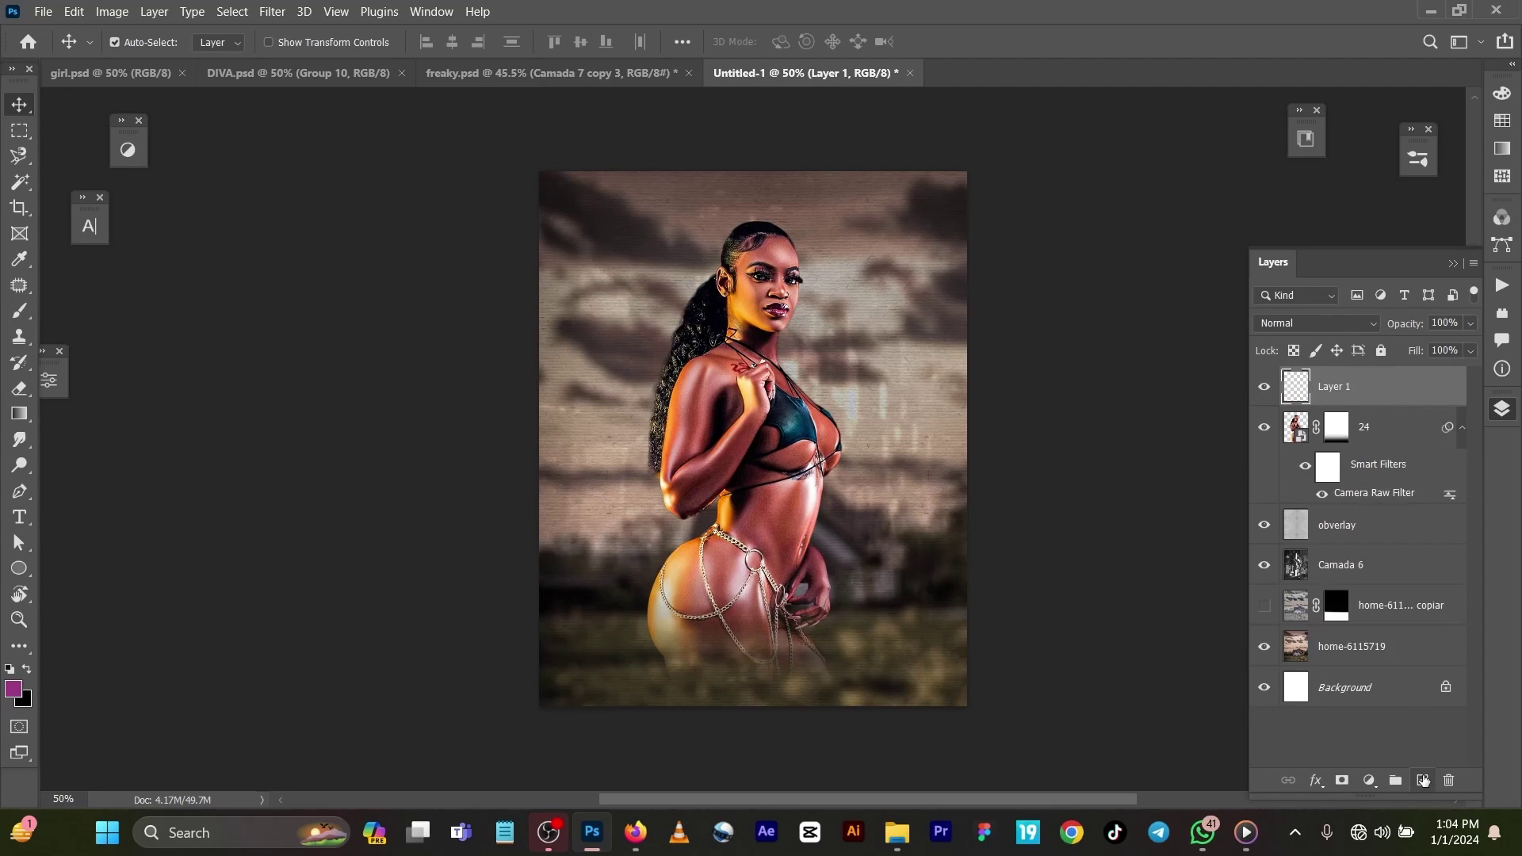
pyautogui.press('b')
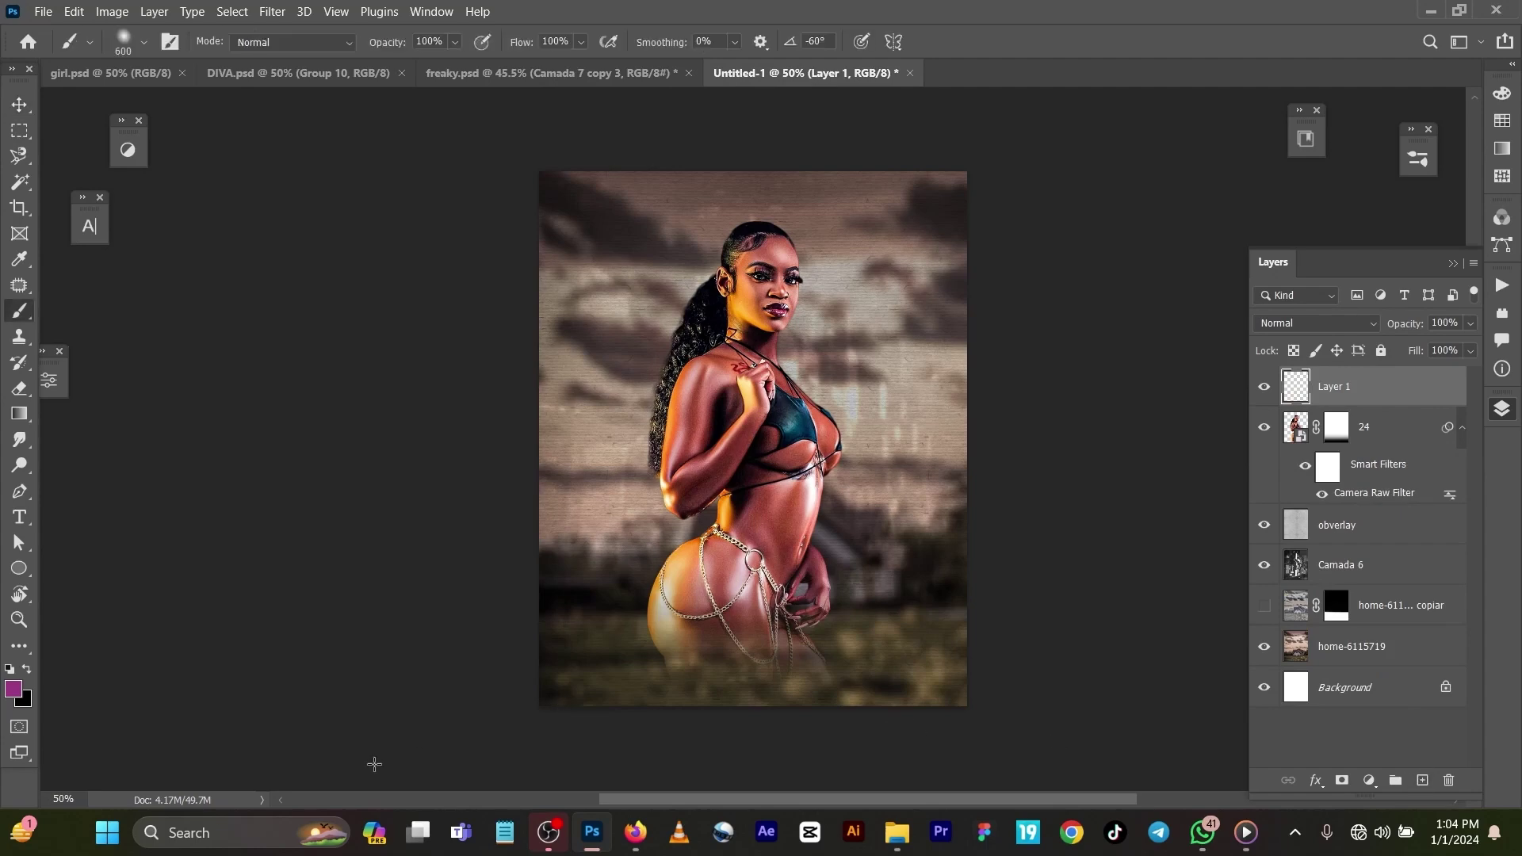
pyautogui.click(13, 688)
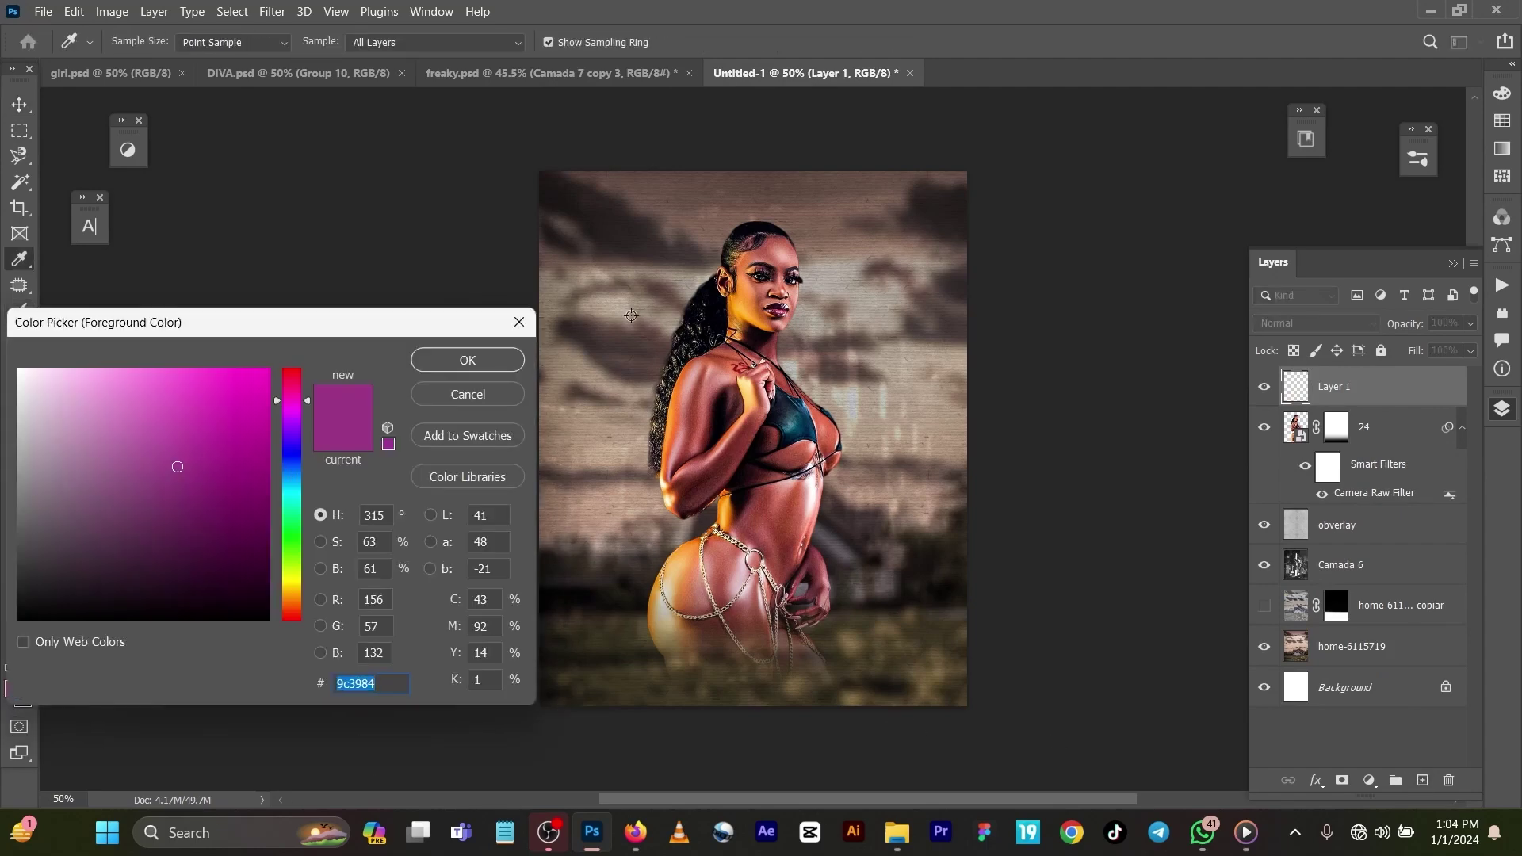
pyautogui.click(745, 310)
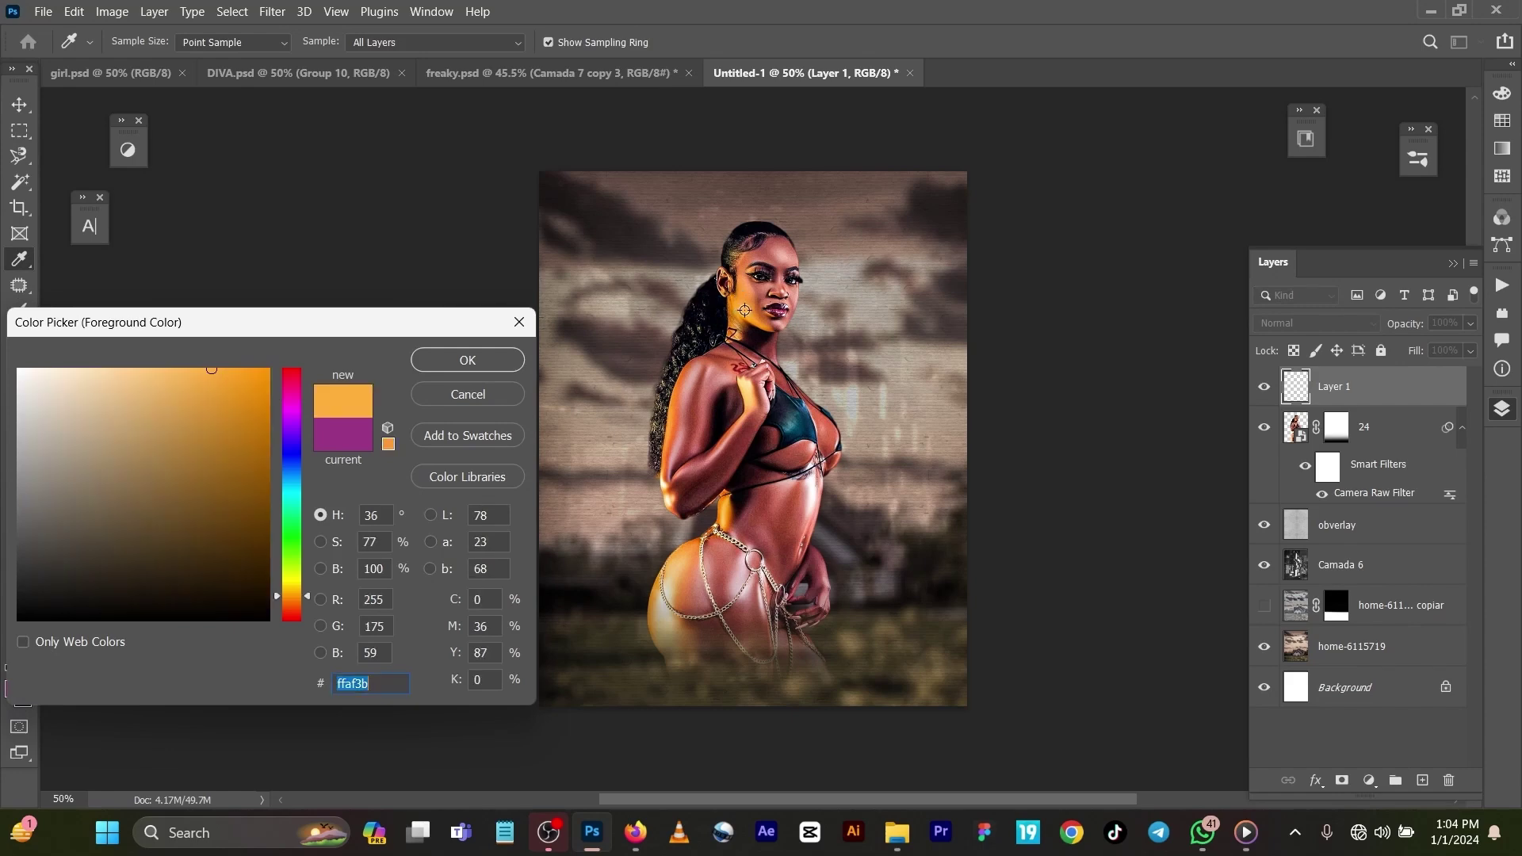
pyautogui.click(236, 375)
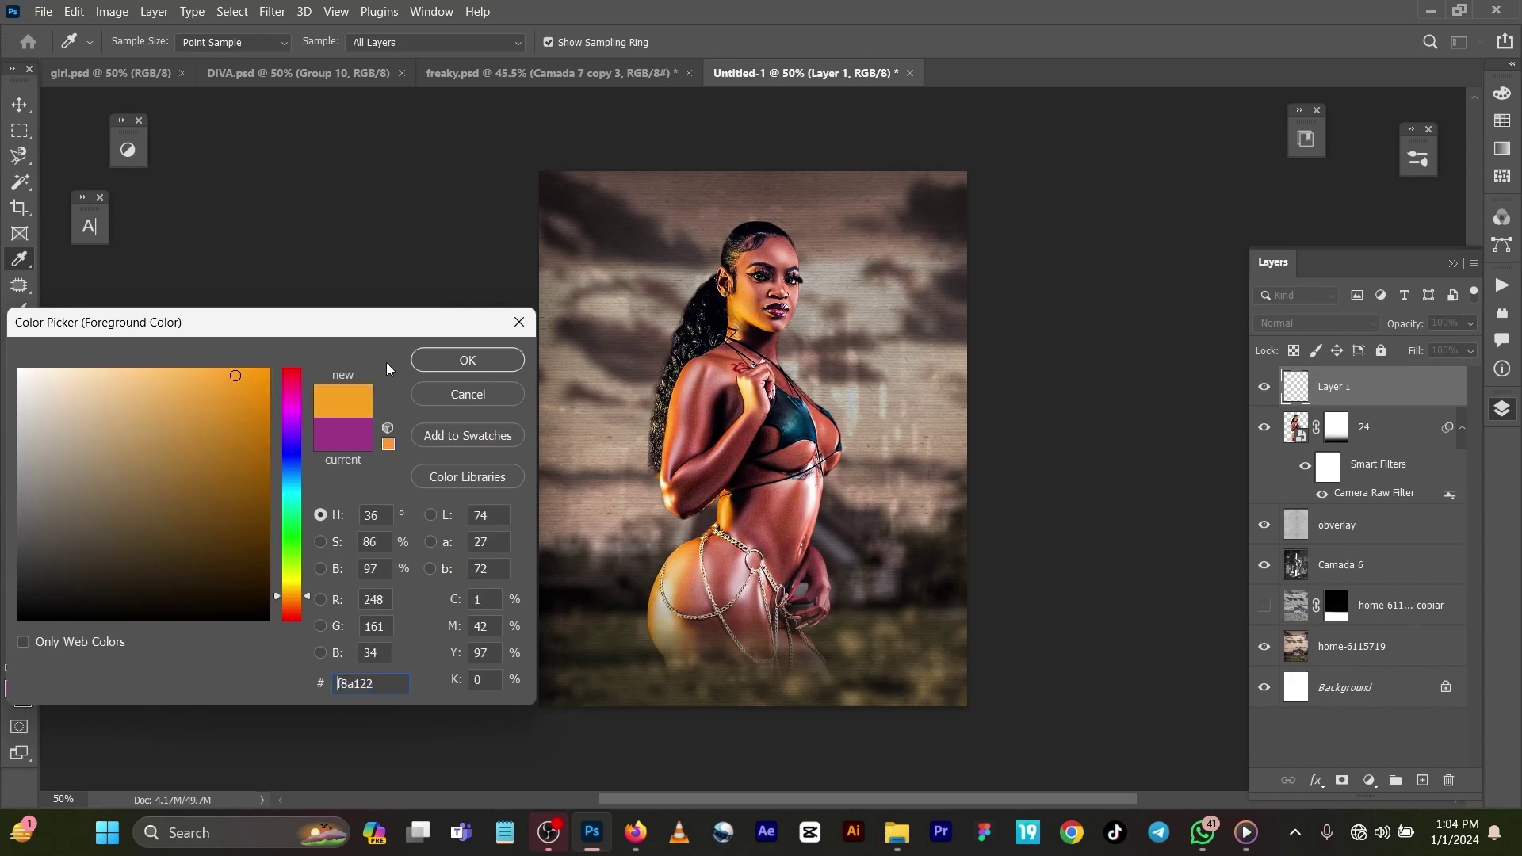
pyautogui.click(466, 361)
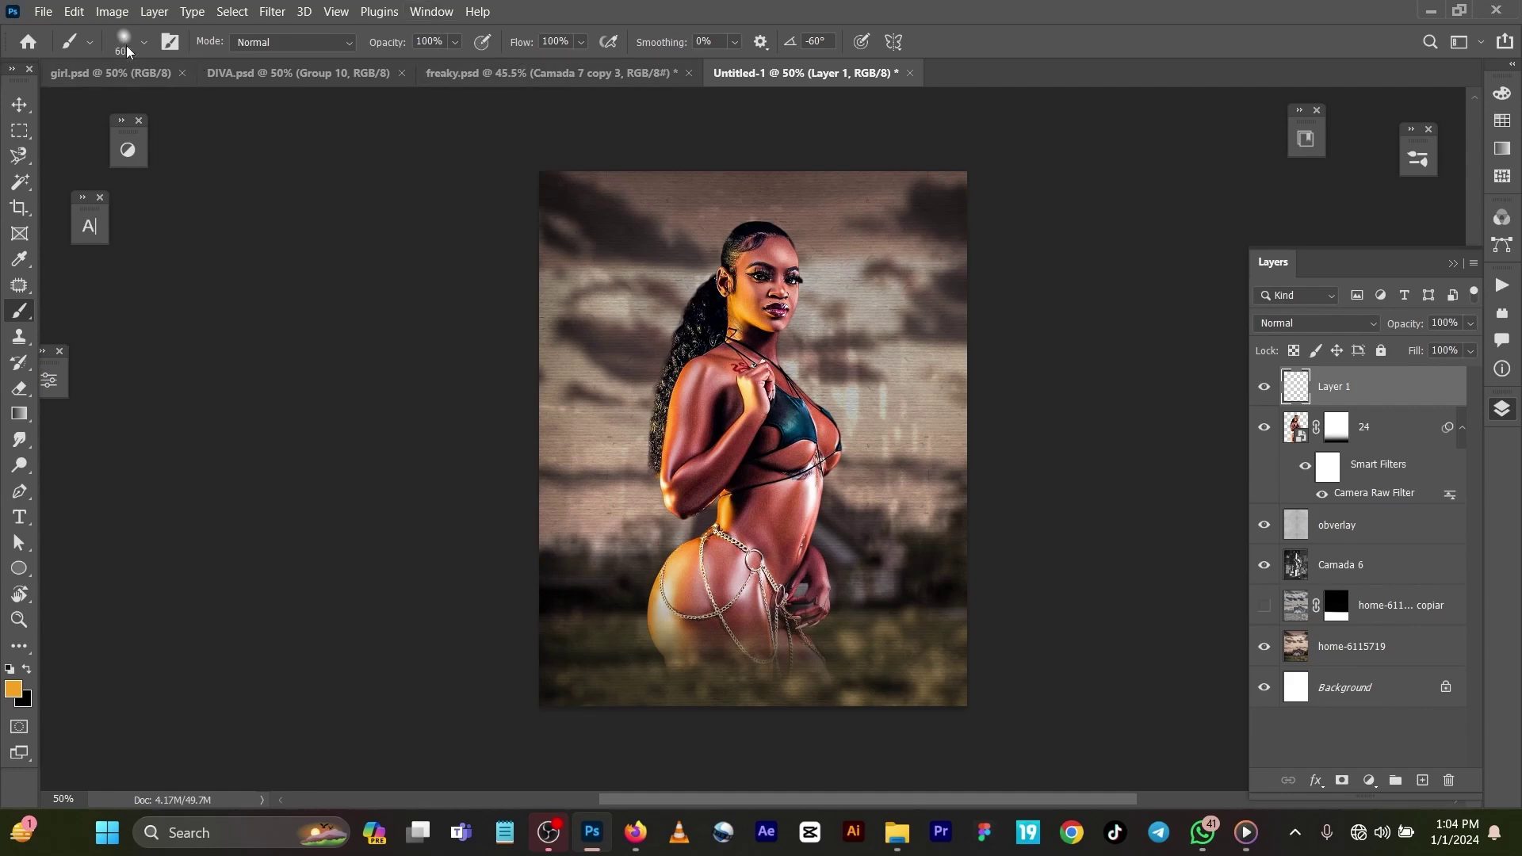
pyautogui.click(852, 374)
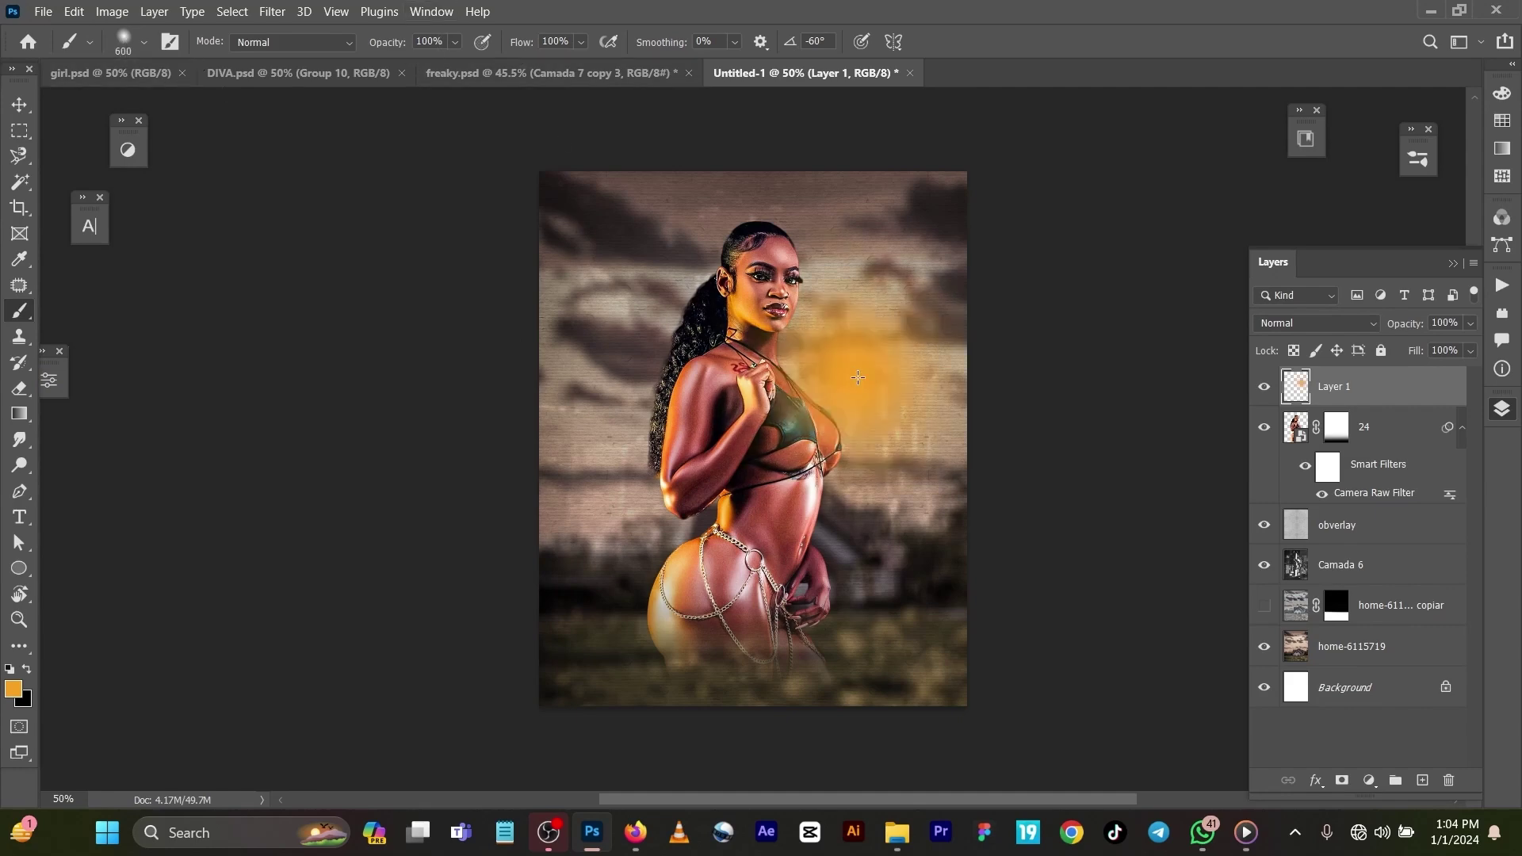
# Place the glow below layer 24 behind the model, blended Linear Light at 57% opacity.
pyautogui.click(1320, 322)
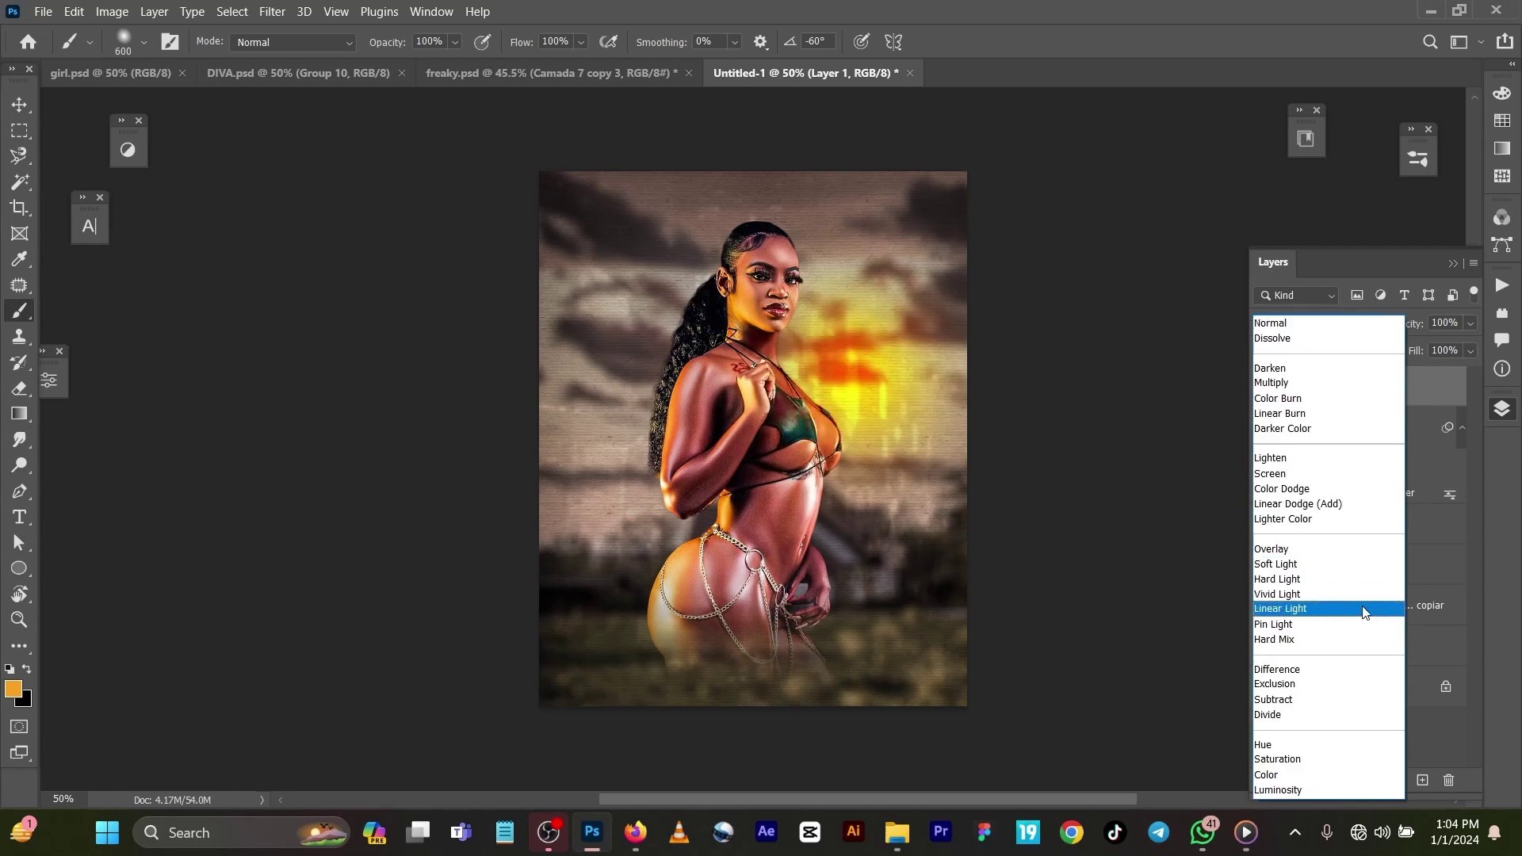
pyautogui.click(1330, 506)
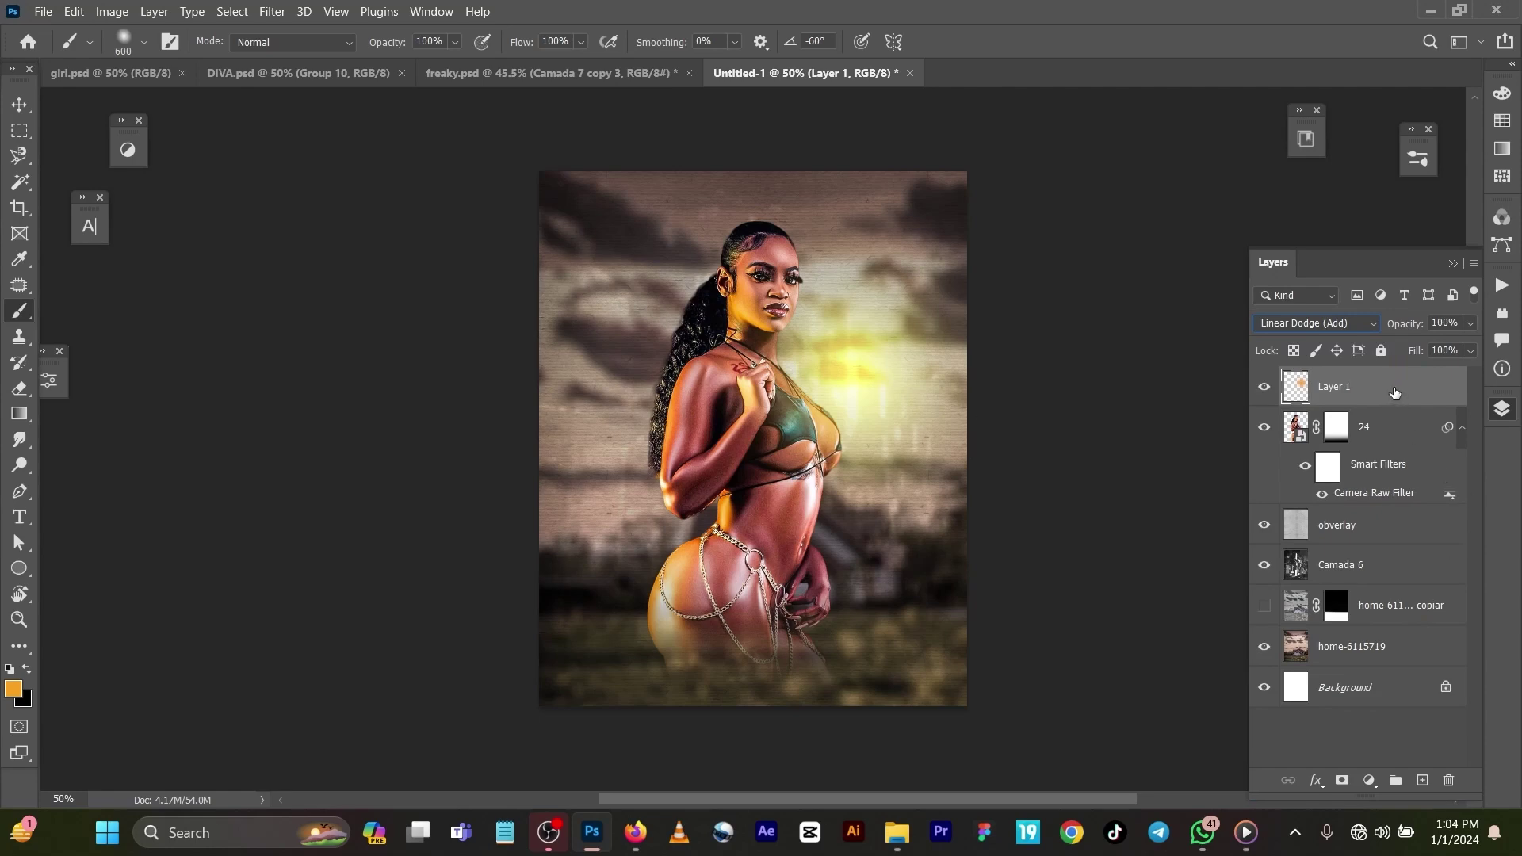
pyautogui.moveTo(1397, 394); pyautogui.dragTo(1383, 509)
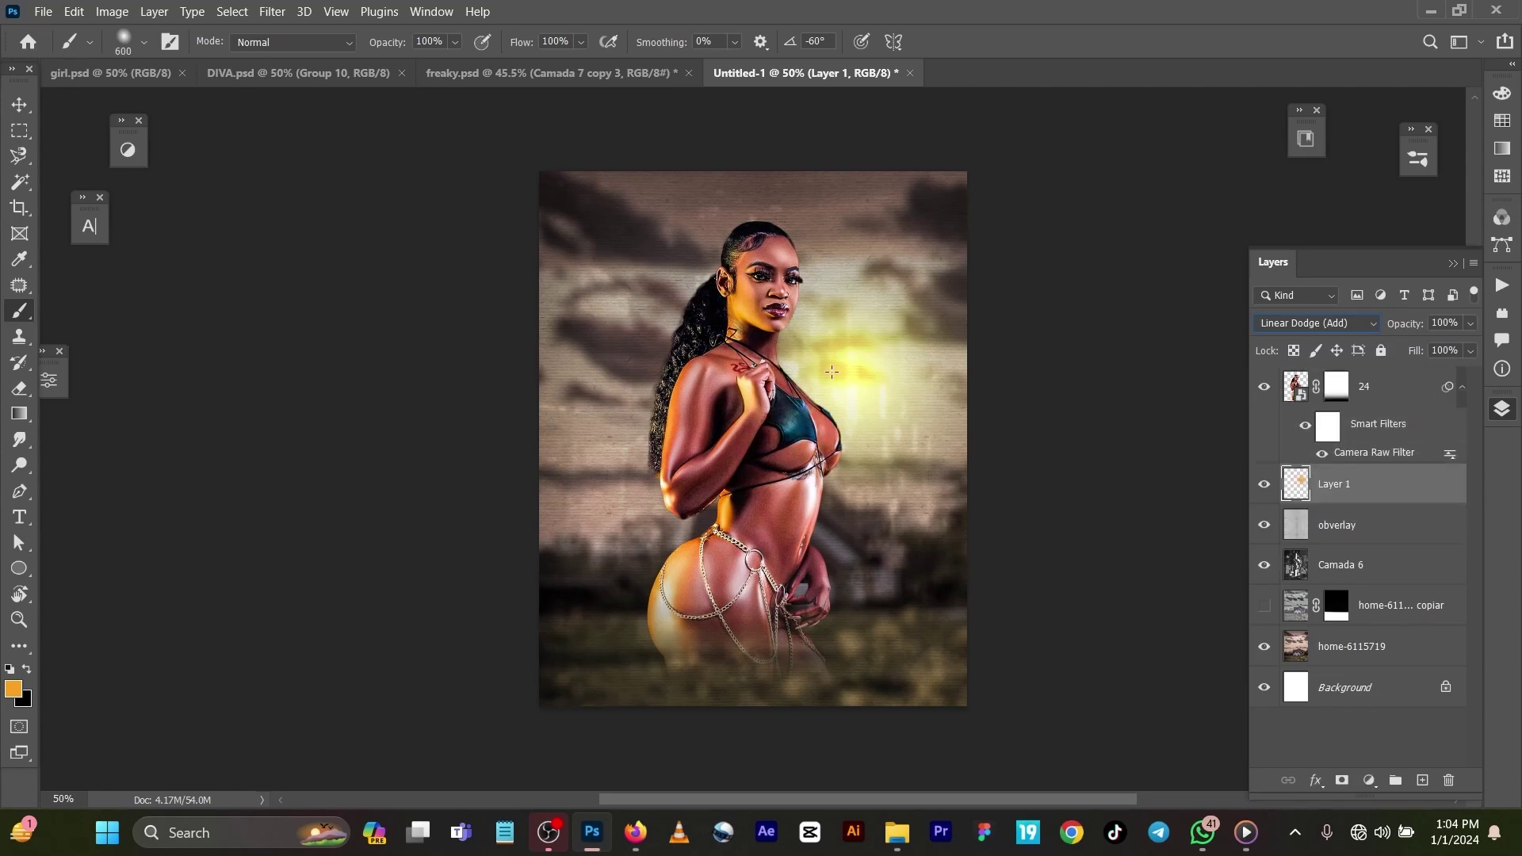
pyautogui.click(19, 105)
pyautogui.moveTo(862, 341); pyautogui.dragTo(849, 404)
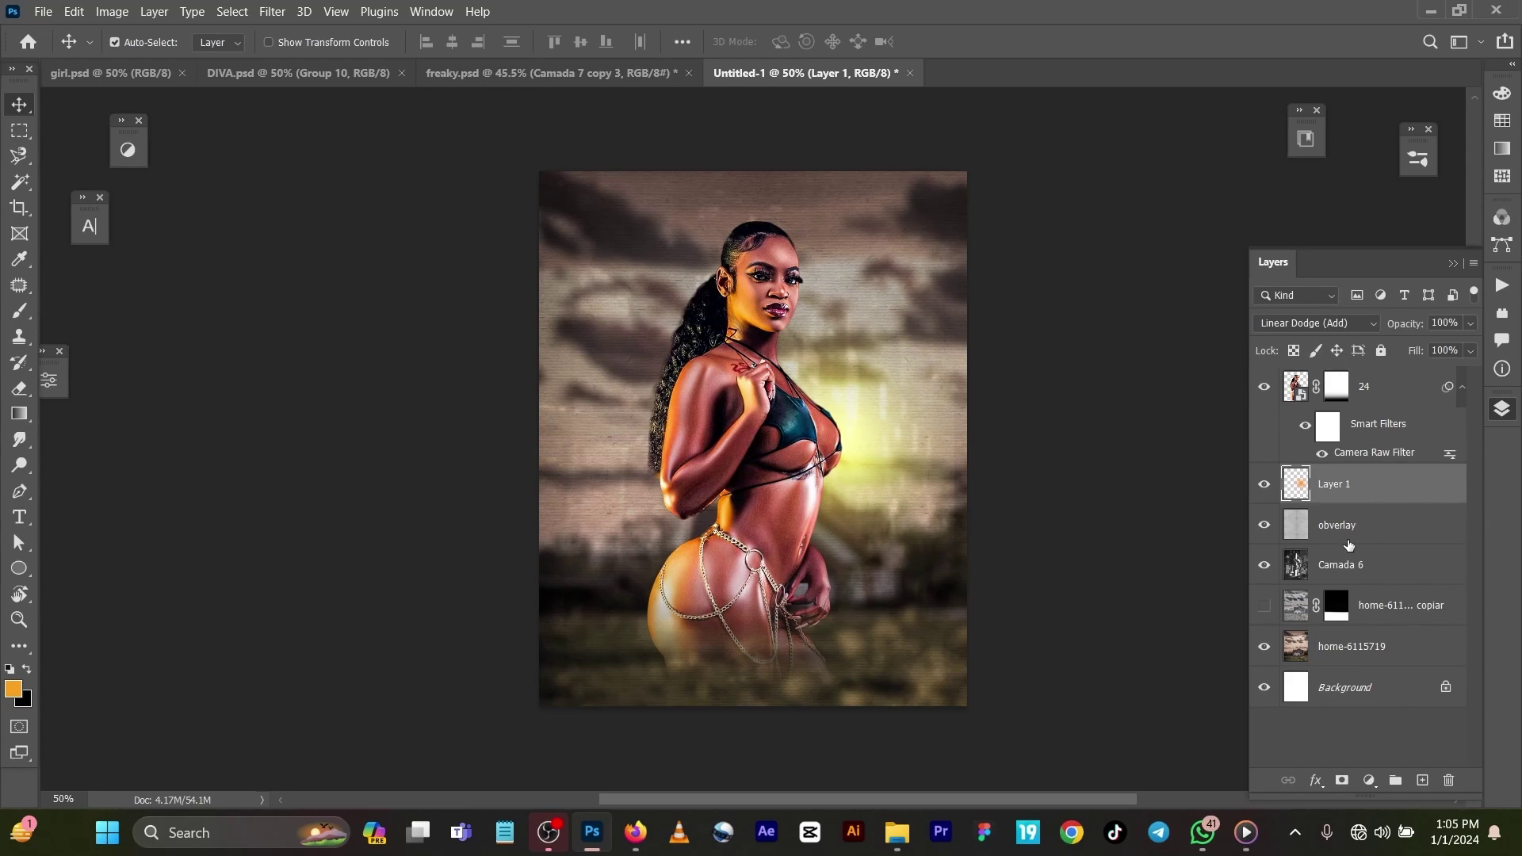
pyautogui.click(1334, 327)
pyautogui.scroll(2, 1335, 333)
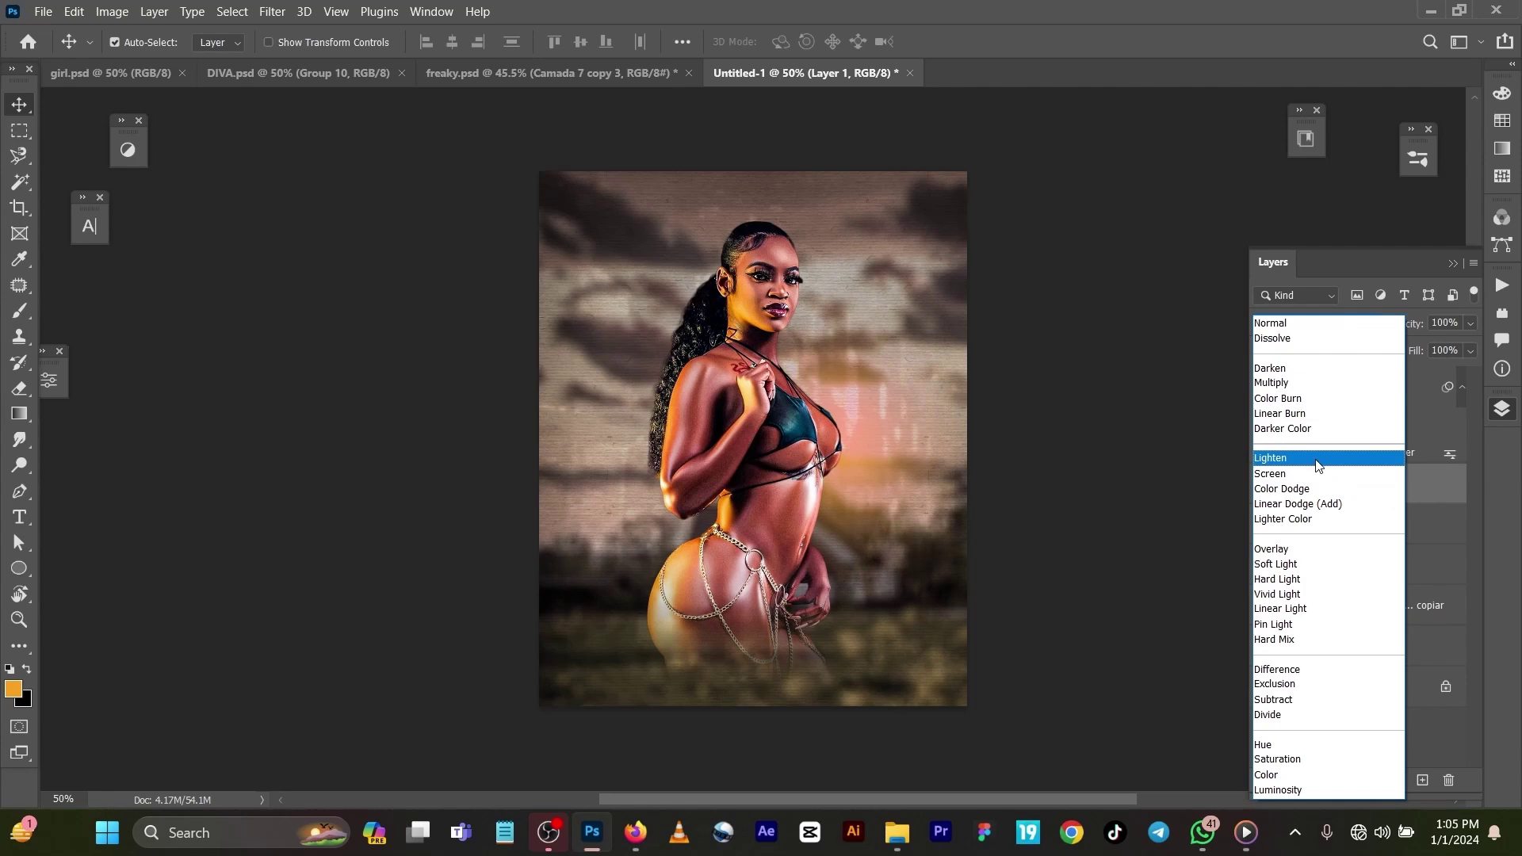
pyautogui.click(1316, 609)
pyautogui.moveTo(1400, 325); pyautogui.dragTo(1364, 342)
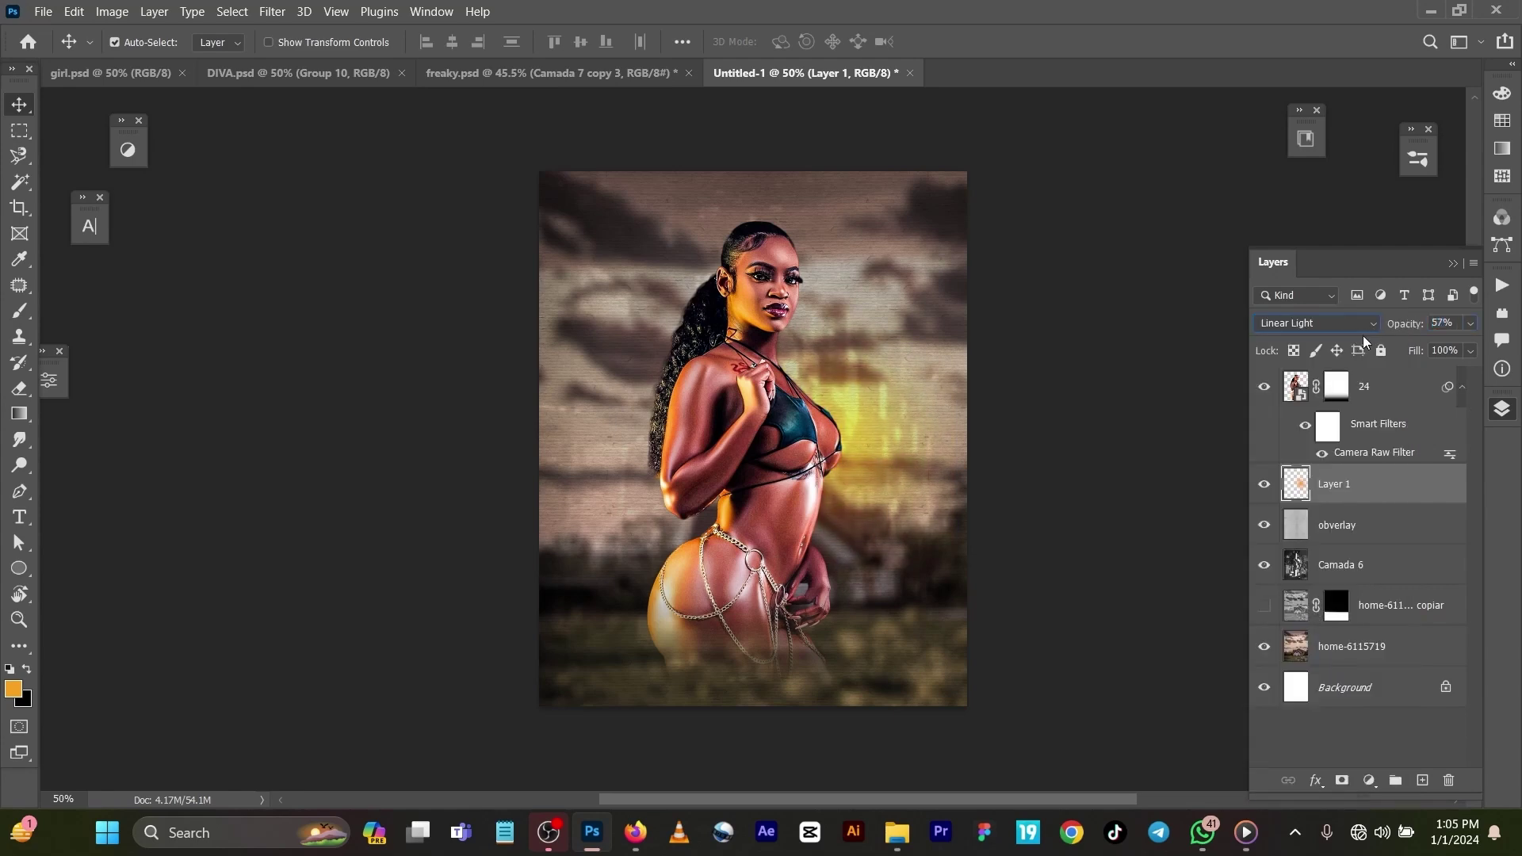
# Switch to the freaky.psd SEXY VIBES flyer, toggle the Layer 1 copy 4 glow, and select the title text.
pyautogui.click(520, 73)
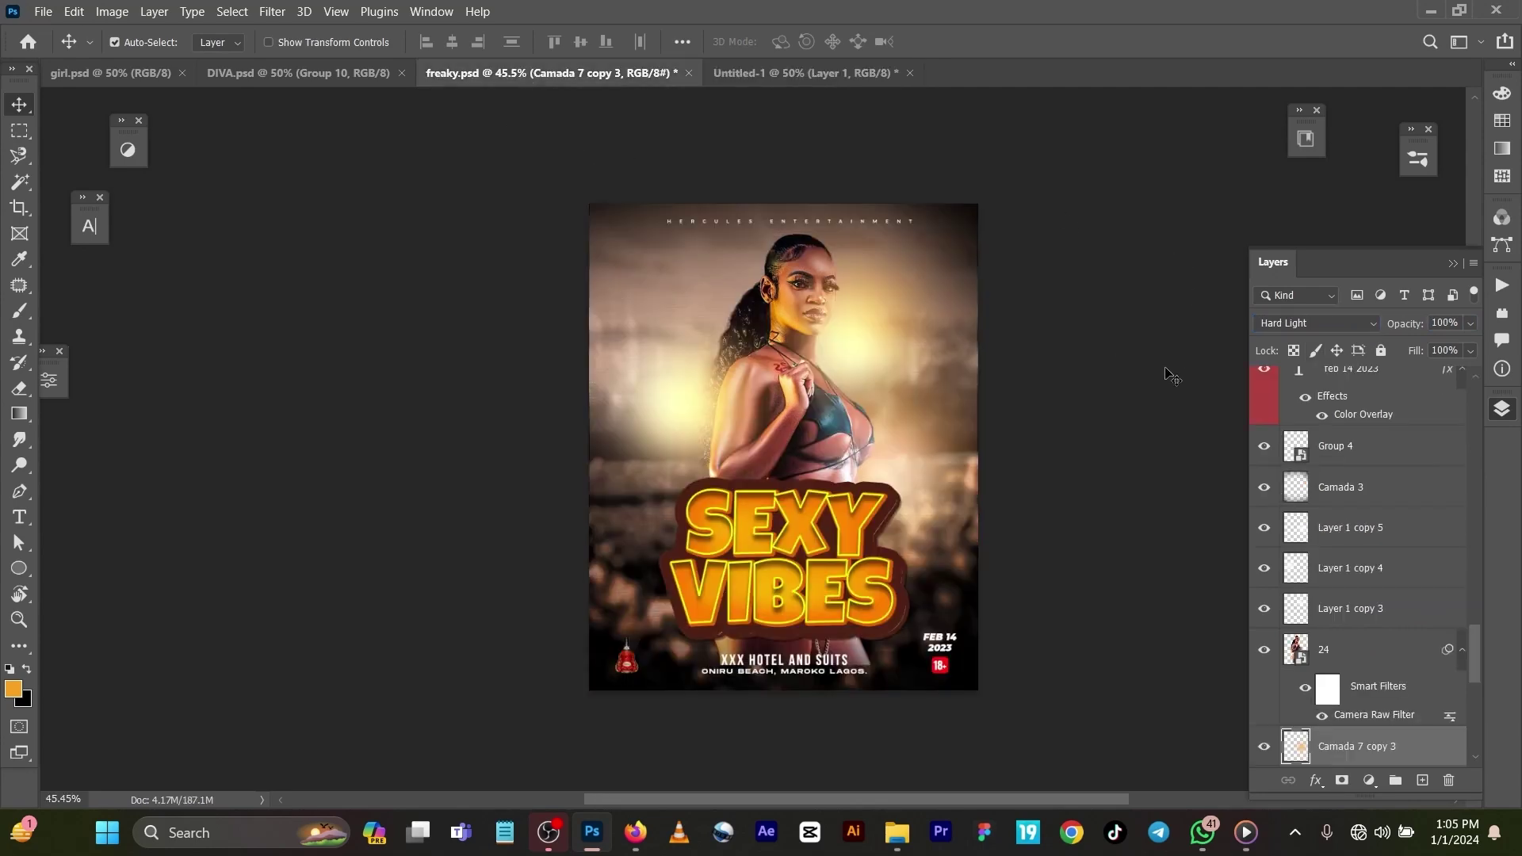
pyautogui.scroll(2, 1413, 688)
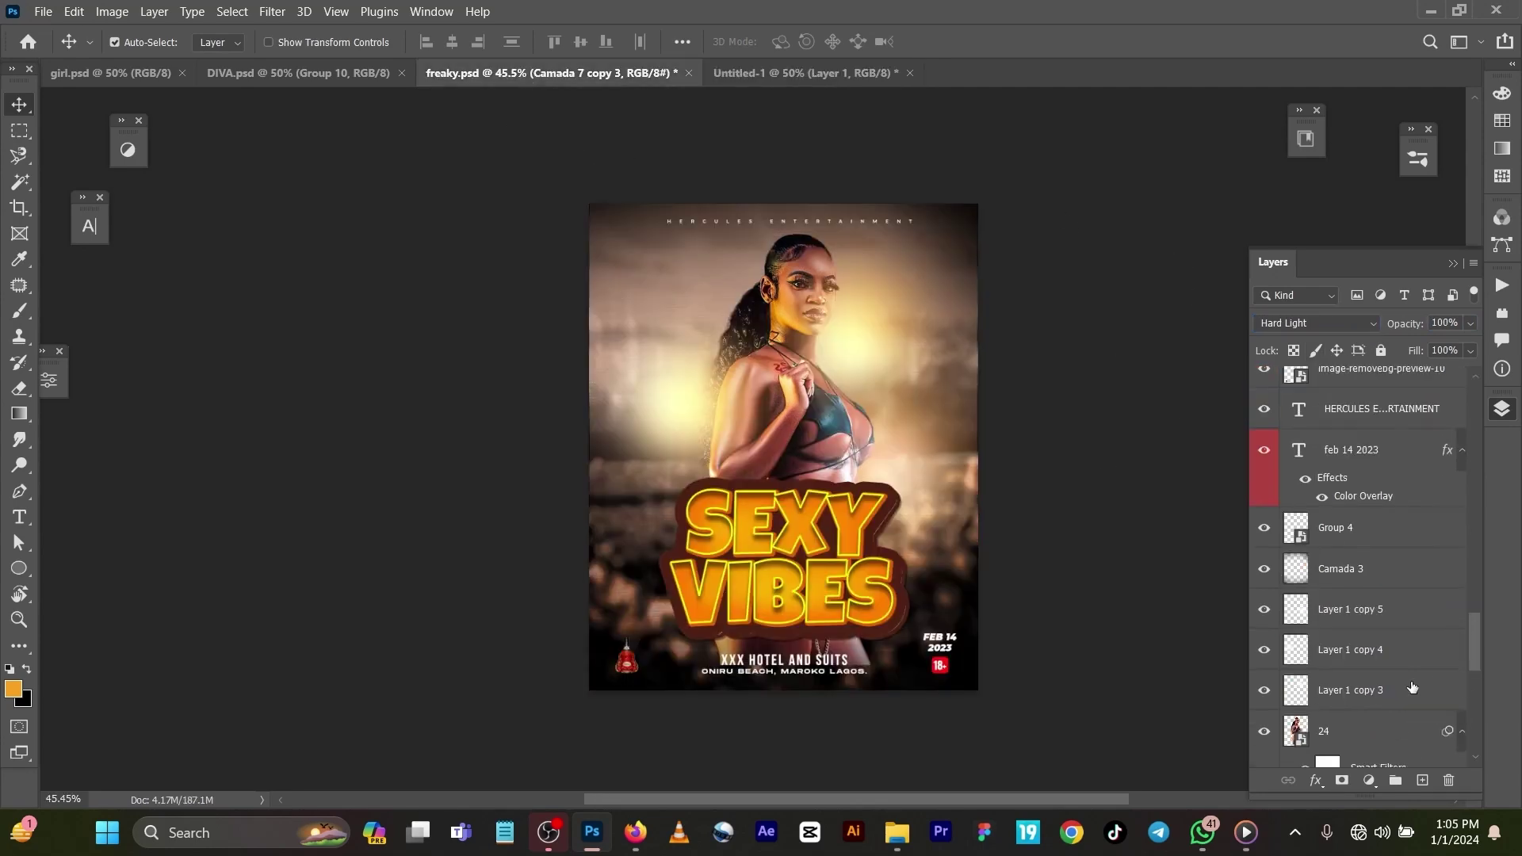
pyautogui.click(1262, 650)
pyautogui.click(847, 531)
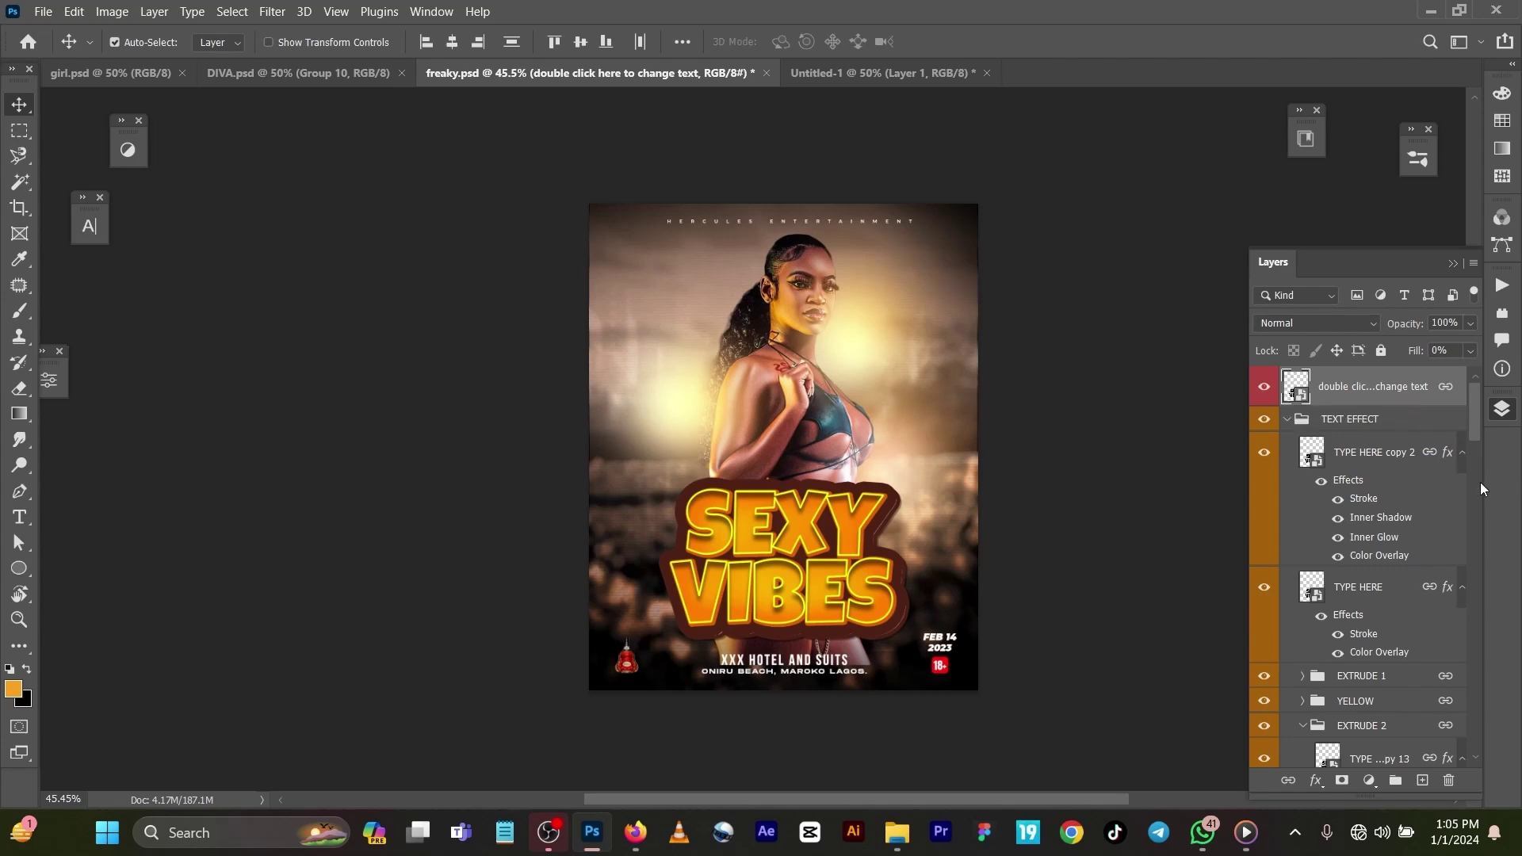
# Hide and reshow EXTRUDE 1, YELLOW and EXTRUDE 2 to see each layer's role in the title effect.
pyautogui.click(1265, 677)
pyautogui.click(1264, 676)
pyautogui.click(1268, 701)
pyautogui.click(1269, 701)
pyautogui.click(1266, 722)
pyautogui.click(1266, 722)
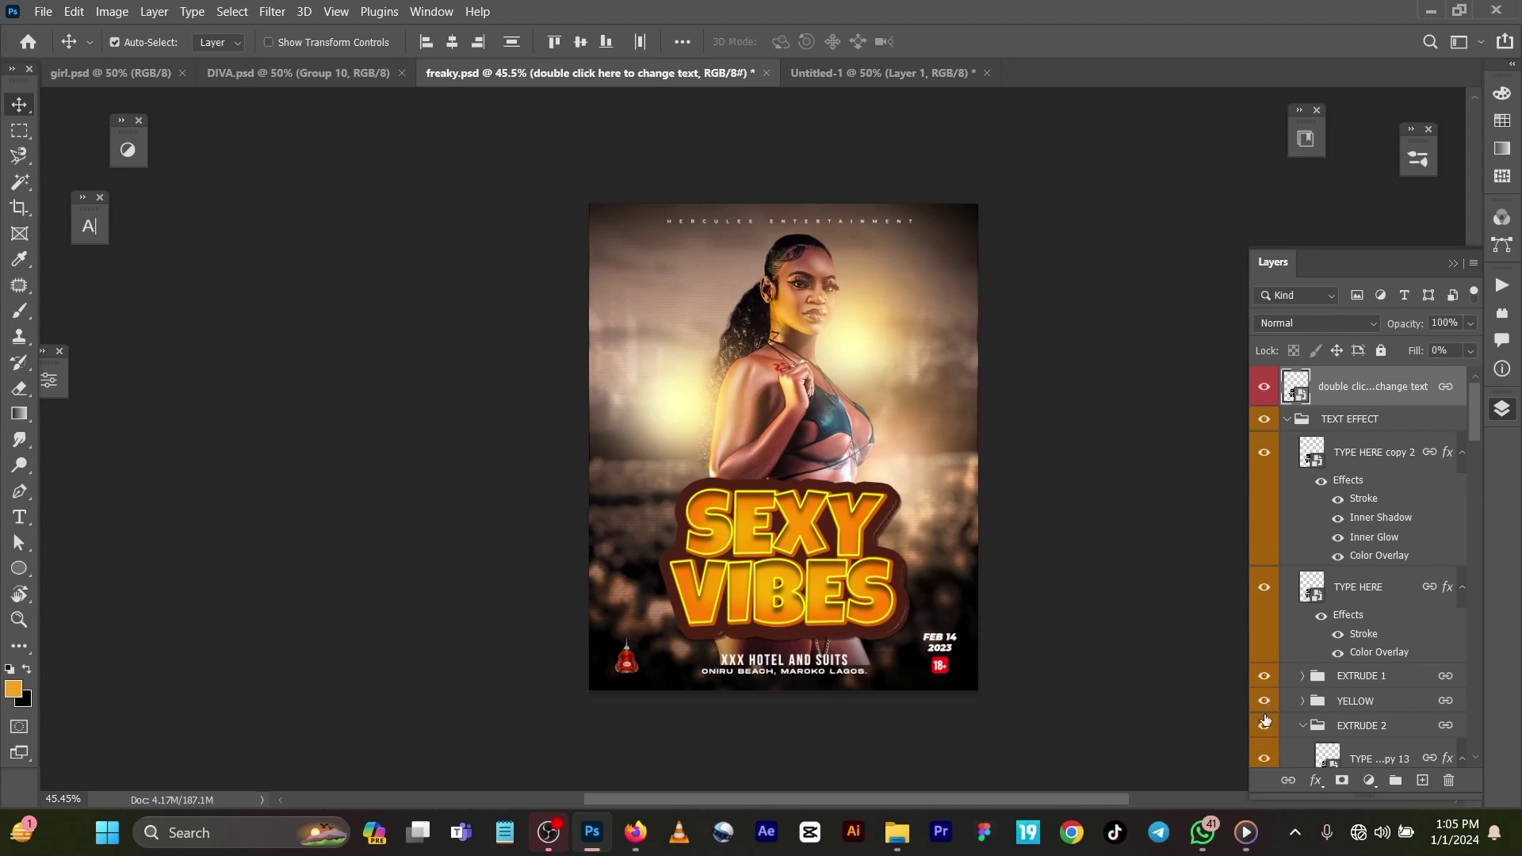